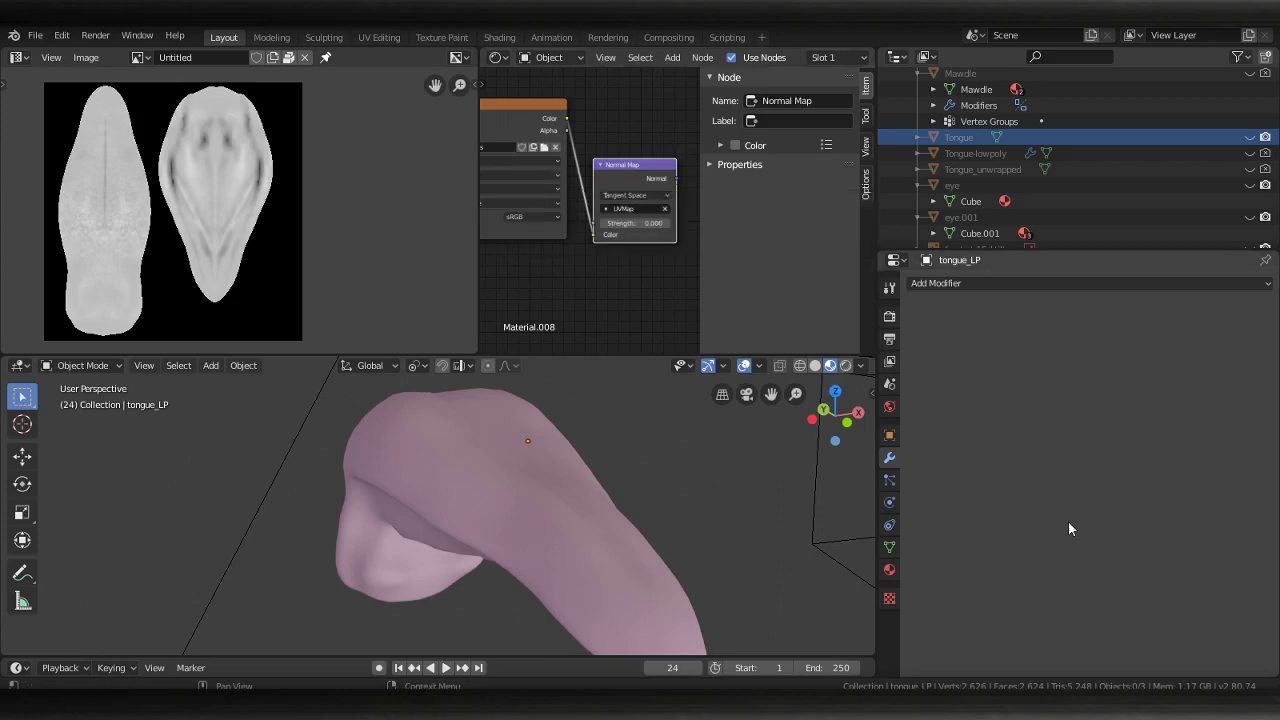
Turn off Bake from Multires in the Cycles bake settings
{"action": "middle_click_drag", "start_coordinate": [850, 485], "coordinate": [550, 420]}
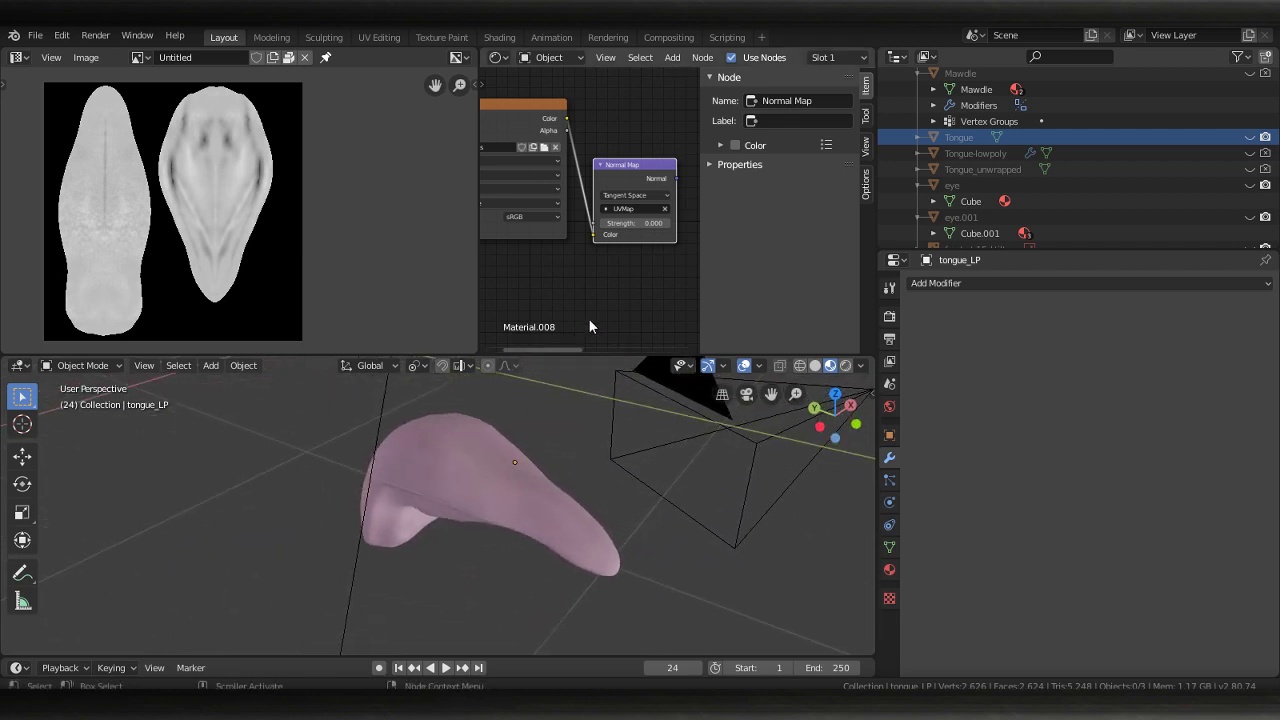
{"action": "middle_click_drag", "start_coordinate": [588, 326], "coordinate": [633, 133]}
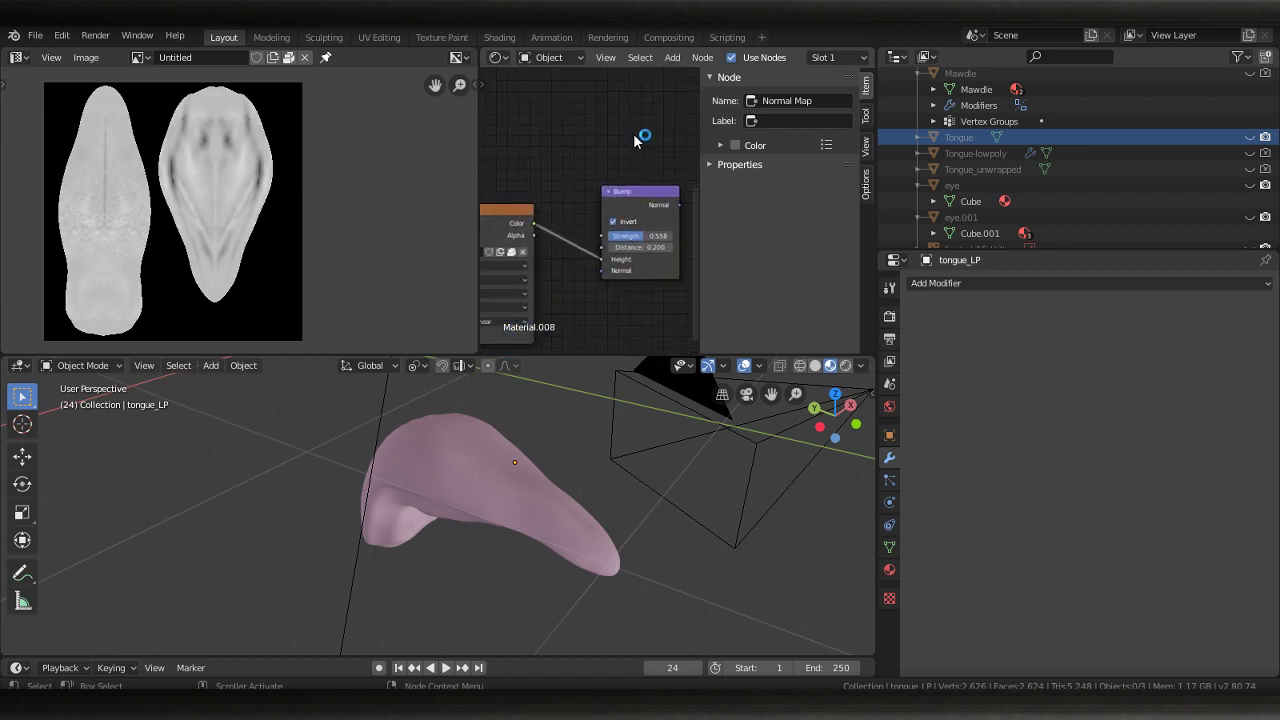
{"action": "left_click", "coordinate": [889, 316]}
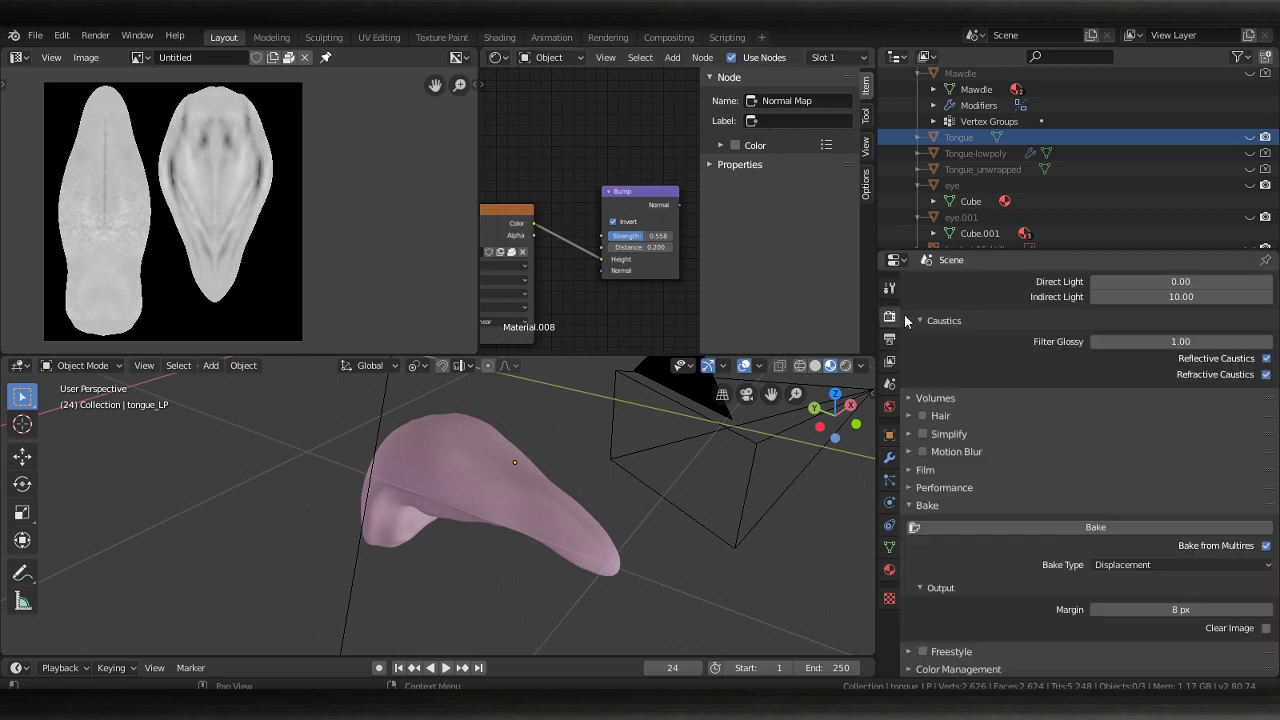
{"action": "scroll", "coordinate": [1016, 356], "scroll_direction": "up", "scroll_amount": 6}
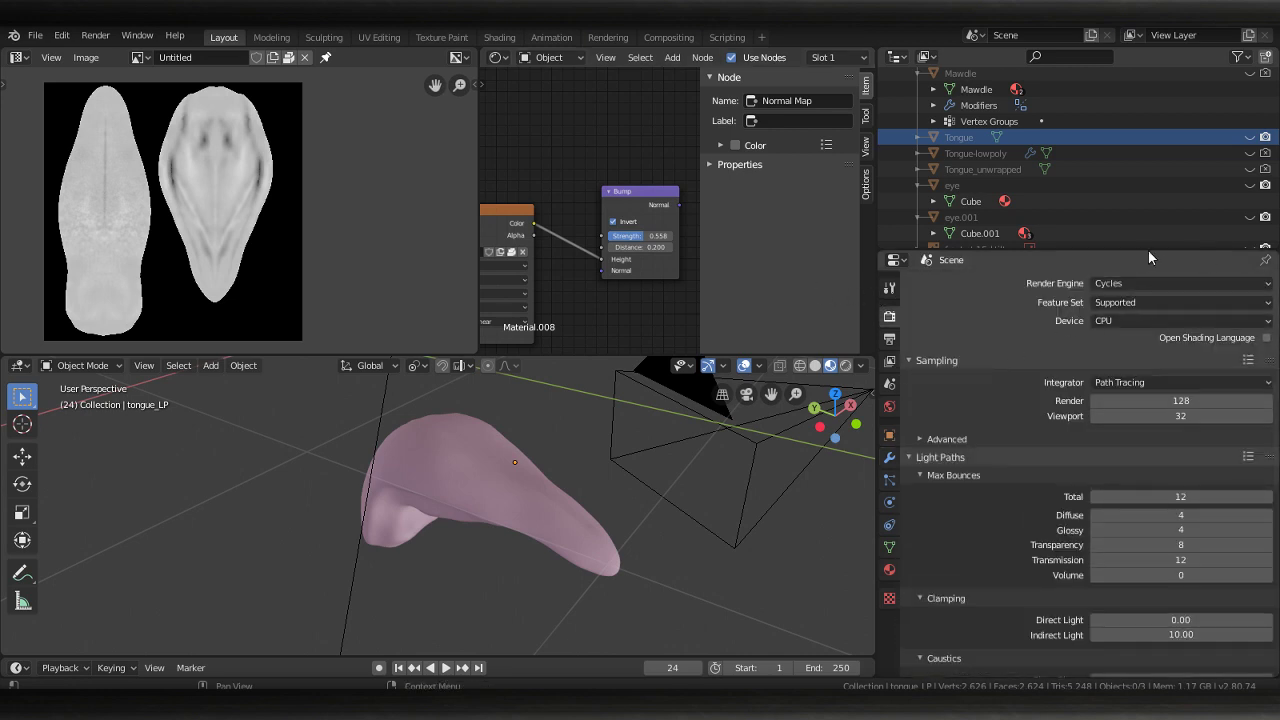
{"action": "scroll", "coordinate": [1037, 303], "scroll_direction": "down", "scroll_amount": 8}
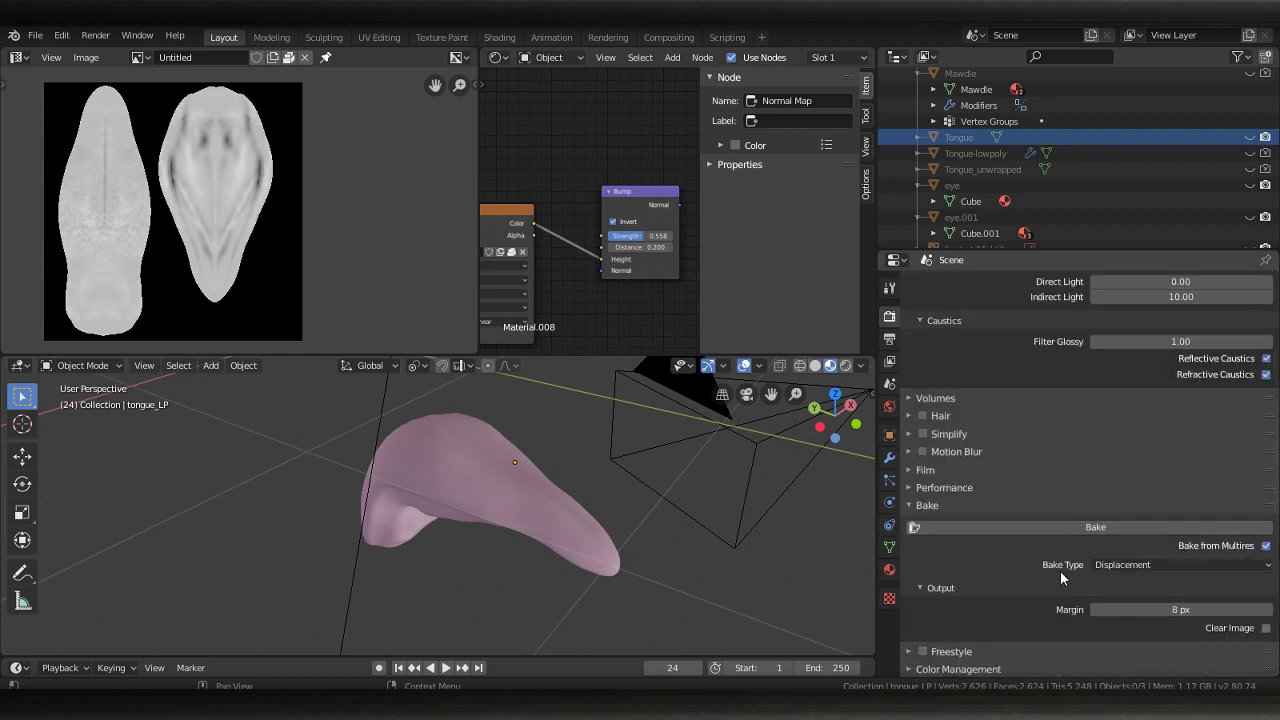
{"action": "left_click", "coordinate": [1266, 545]}
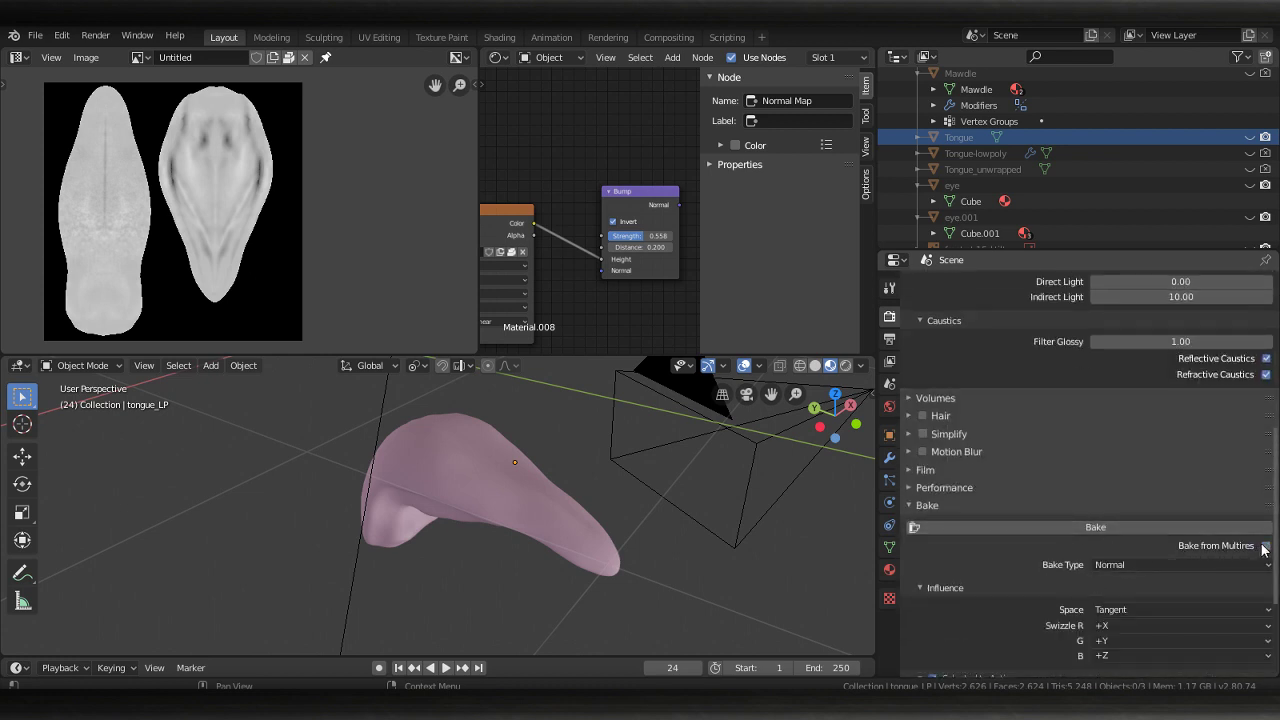
{"action": "scroll", "coordinate": [1021, 472], "scroll_direction": "up", "scroll_amount": 5}
{"action": "scroll", "coordinate": [1021, 472], "scroll_direction": "up", "scroll_amount": 3}
Show the high-poly Tongue and hide tongue_LP to inspect the sculpted surface detail on its own
{"action": "middle_click_drag", "start_coordinate": [816, 465], "coordinate": [549, 469]}
{"action": "scroll", "coordinate": [482, 578], "scroll_direction": "down", "scroll_amount": 4}
{"action": "left_click", "coordinate": [529, 531]}
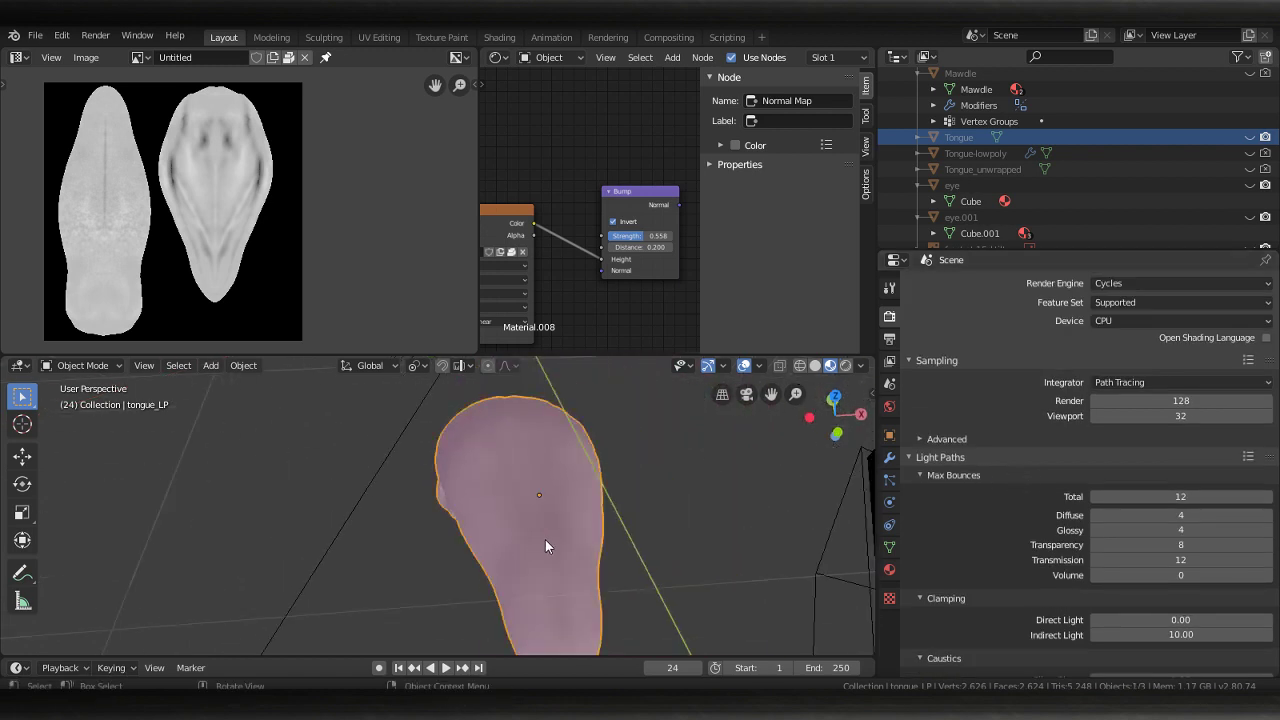
{"action": "middle_click_drag", "start_coordinate": [545, 539], "coordinate": [733, 437]}
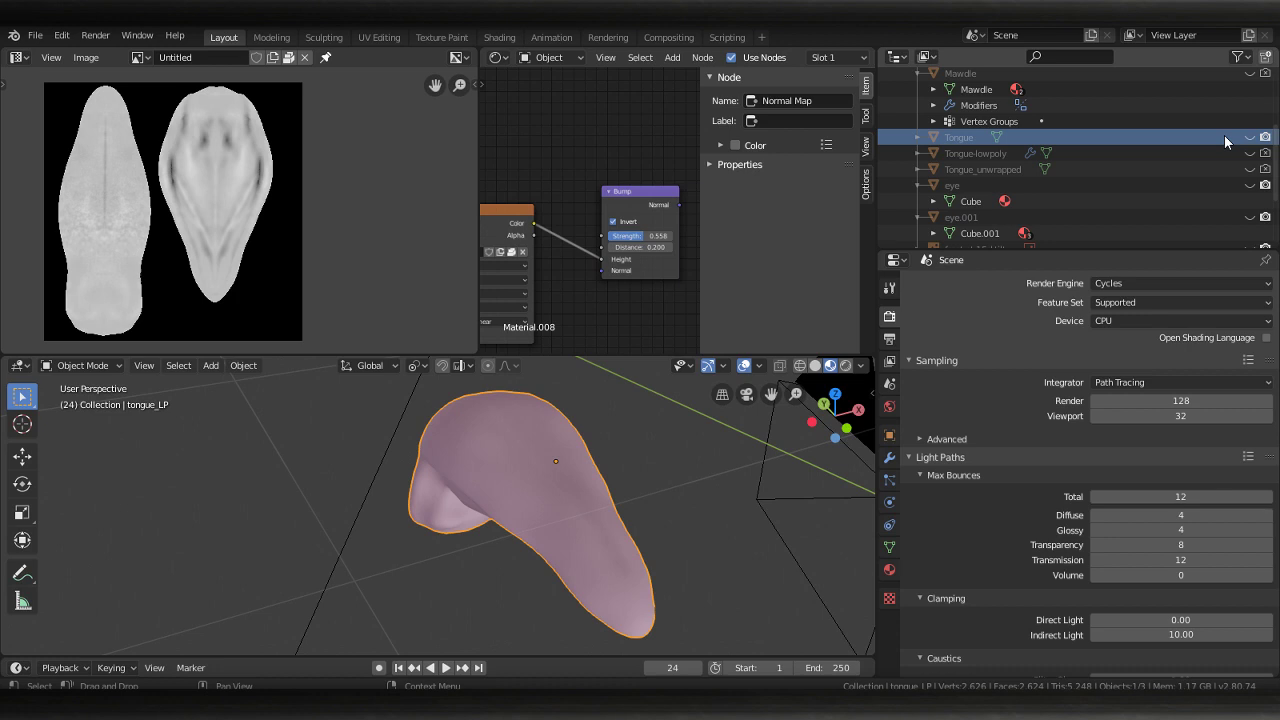
{"action": "left_click", "coordinate": [1249, 137]}
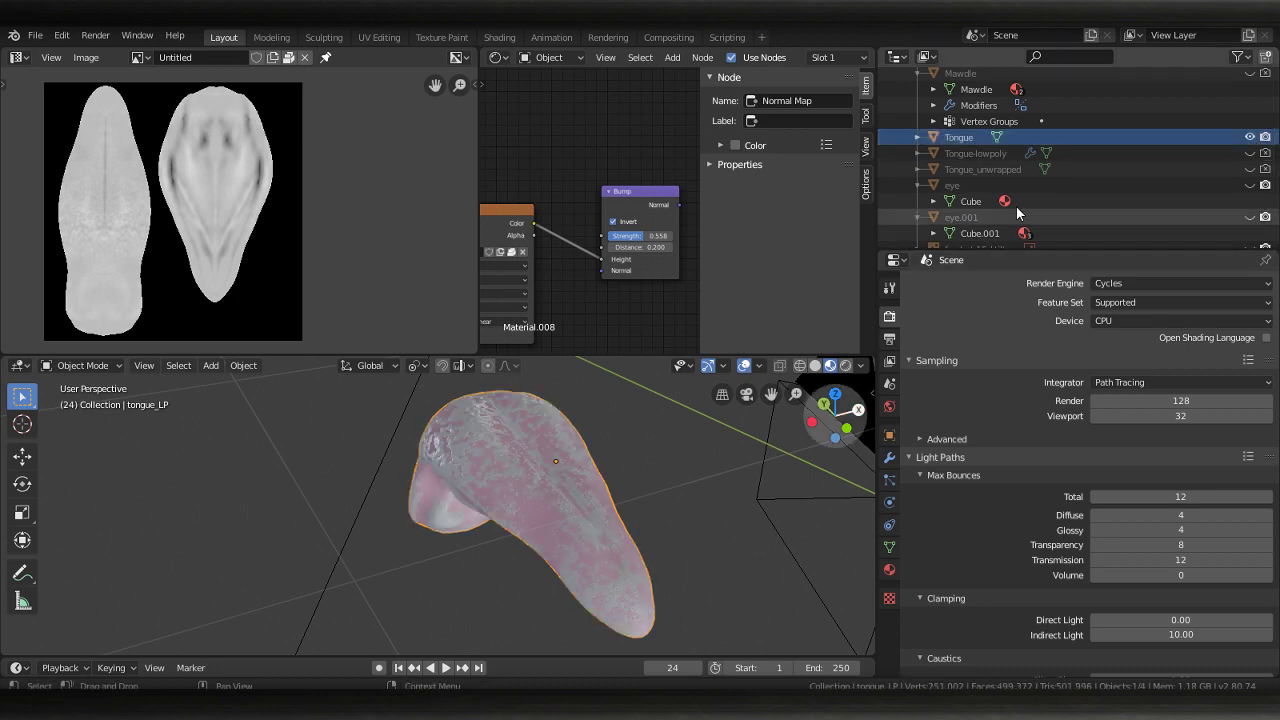
{"action": "scroll", "coordinate": [1033, 181], "scroll_direction": "down", "scroll_amount": 4}
{"action": "left_click", "coordinate": [1249, 217]}
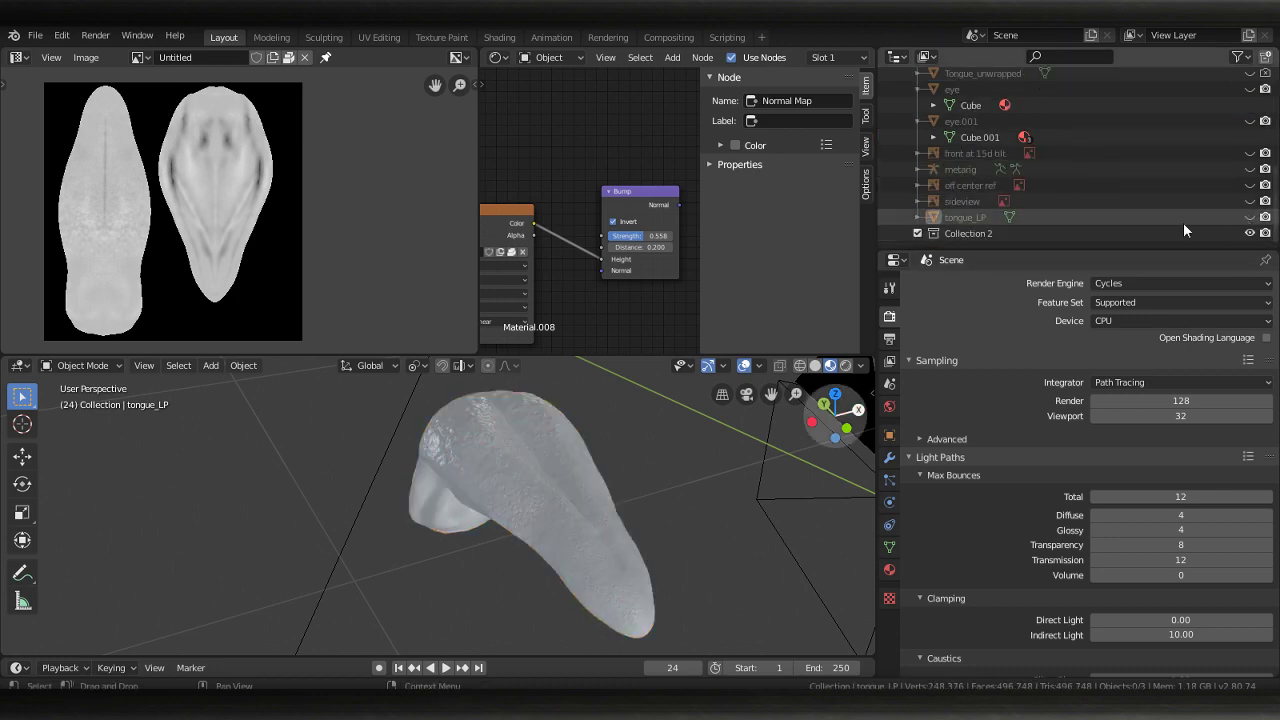
{"action": "scroll", "coordinate": [481, 475], "scroll_direction": "up", "scroll_amount": 5}
{"action": "middle_click_drag", "start_coordinate": [477, 538], "coordinate": [490, 510]}
Make tongue_LP visible again and hide the high-poly Tongue
{"action": "left_click", "coordinate": [1249, 217]}
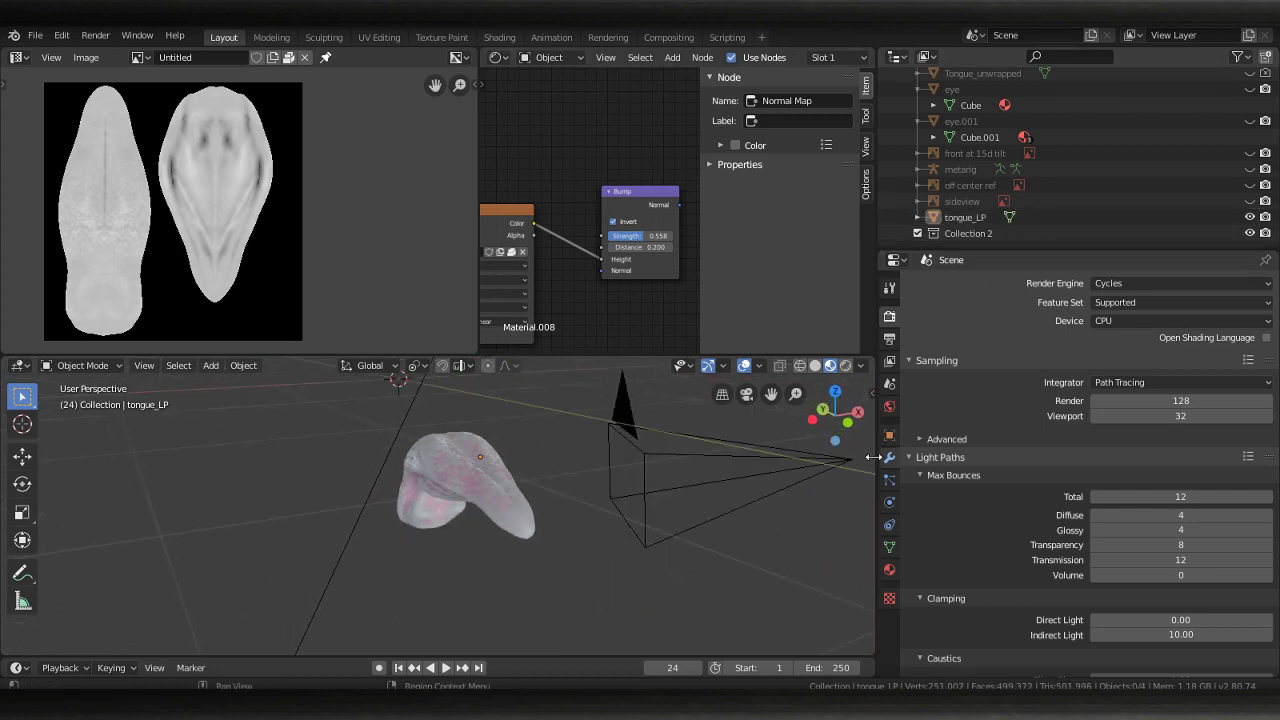
{"action": "scroll", "coordinate": [1190, 151], "scroll_direction": "up", "scroll_amount": 6}
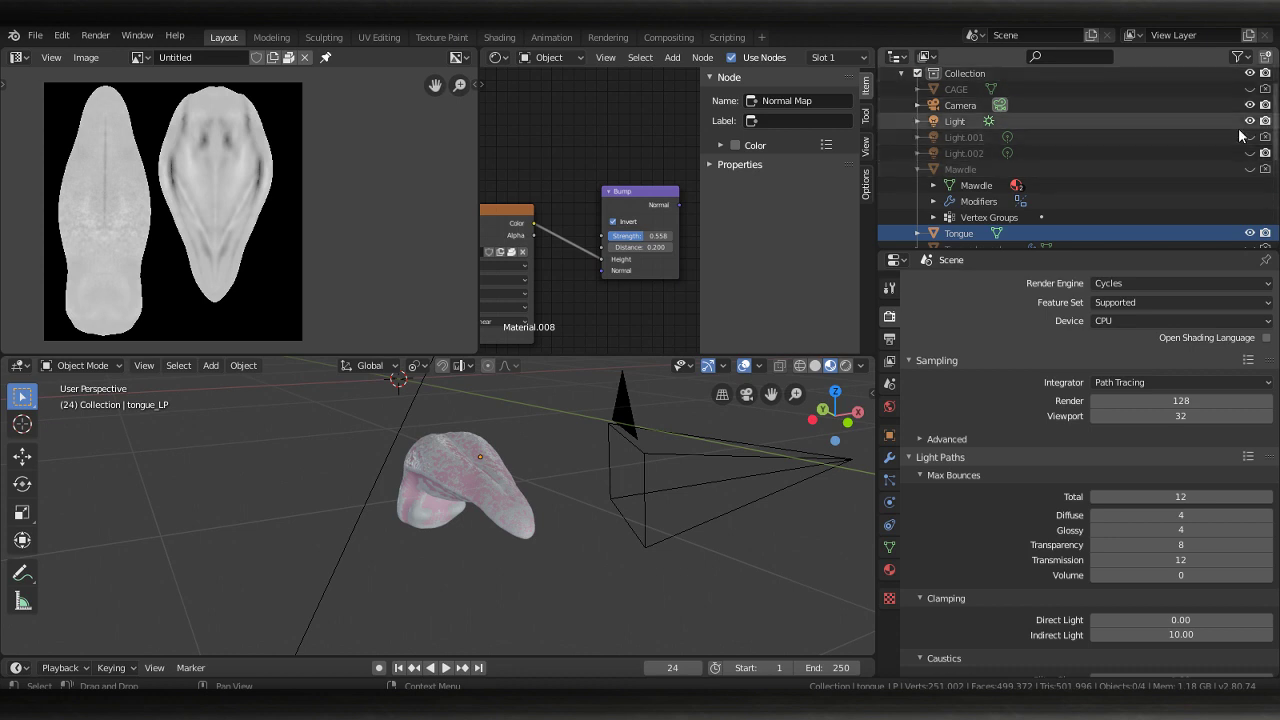
{"action": "scroll", "coordinate": [1238, 145], "scroll_direction": "up", "scroll_amount": 1}
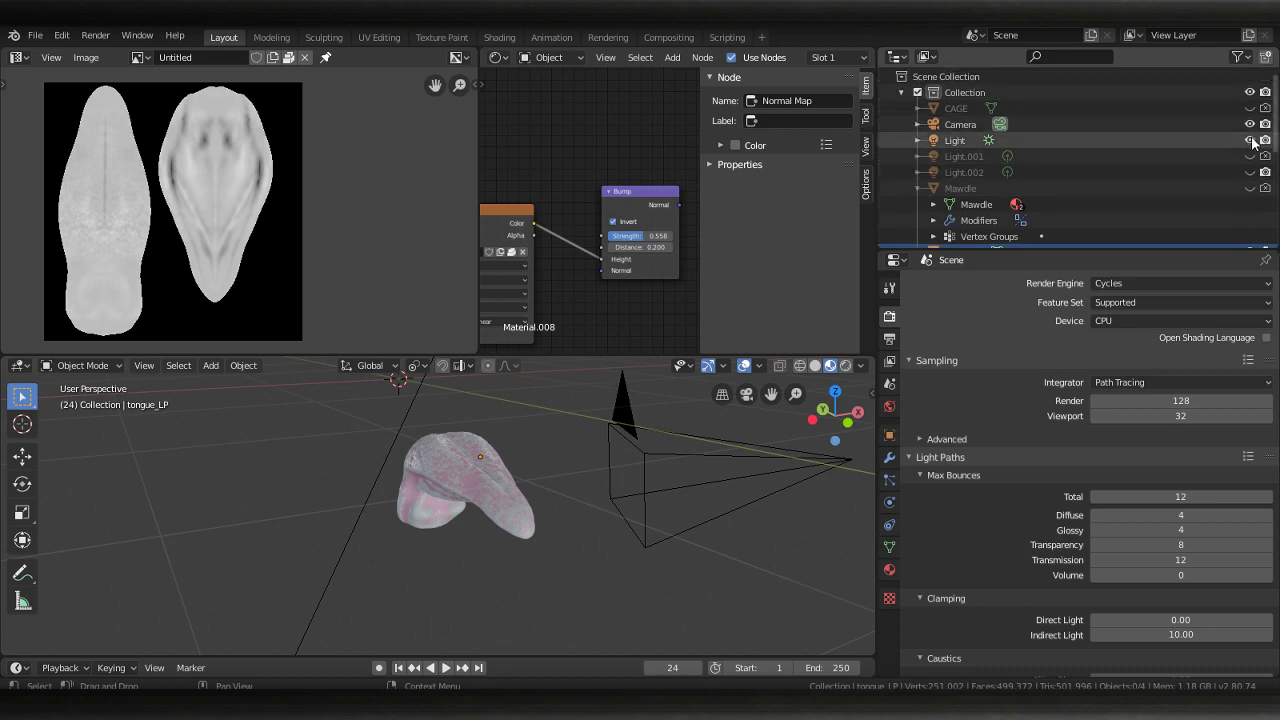
{"action": "scroll", "coordinate": [1260, 190], "scroll_direction": "down", "scroll_amount": 4}
{"action": "left_click", "coordinate": [1250, 189]}
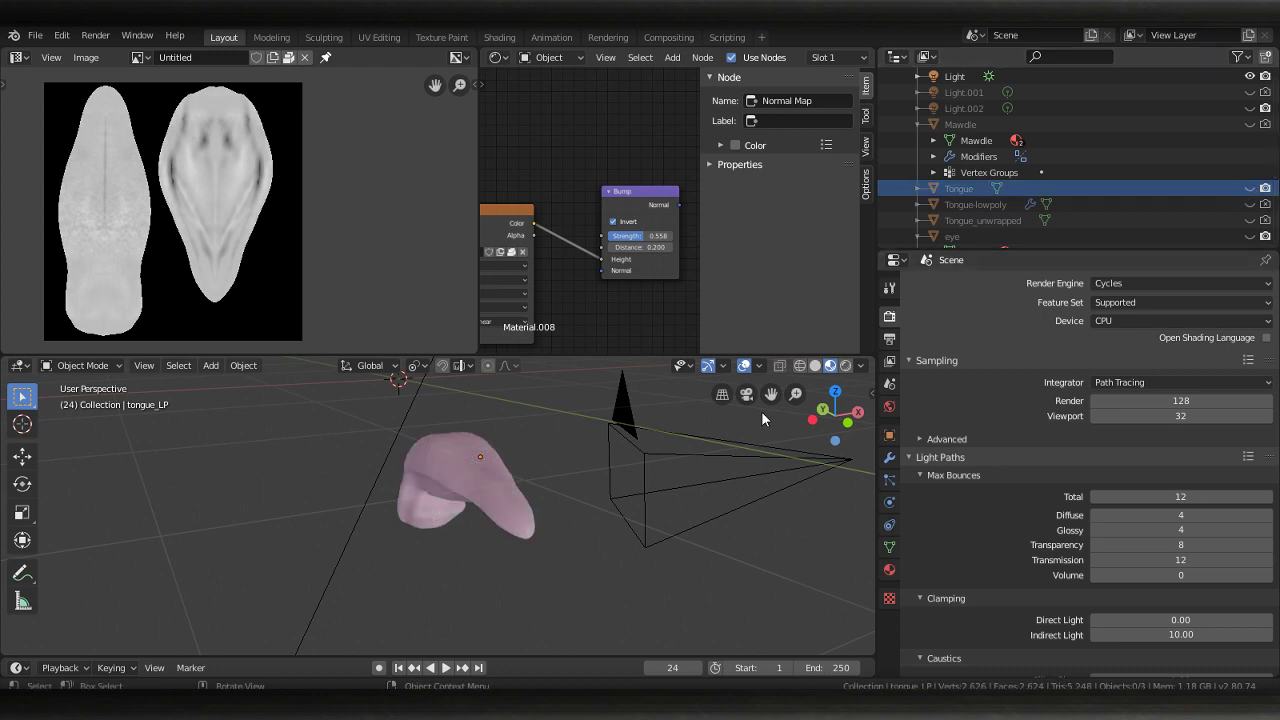
Widen the node editor and examine the image texture and Bump nodes of the tongue_LP material
{"action": "scroll", "coordinate": [700, 450], "scroll_direction": "up", "scroll_amount": 1}
{"action": "scroll", "coordinate": [560, 199], "scroll_direction": "down", "scroll_amount": 1}
{"action": "scroll", "coordinate": [560, 199], "scroll_direction": "up", "scroll_amount": 3}
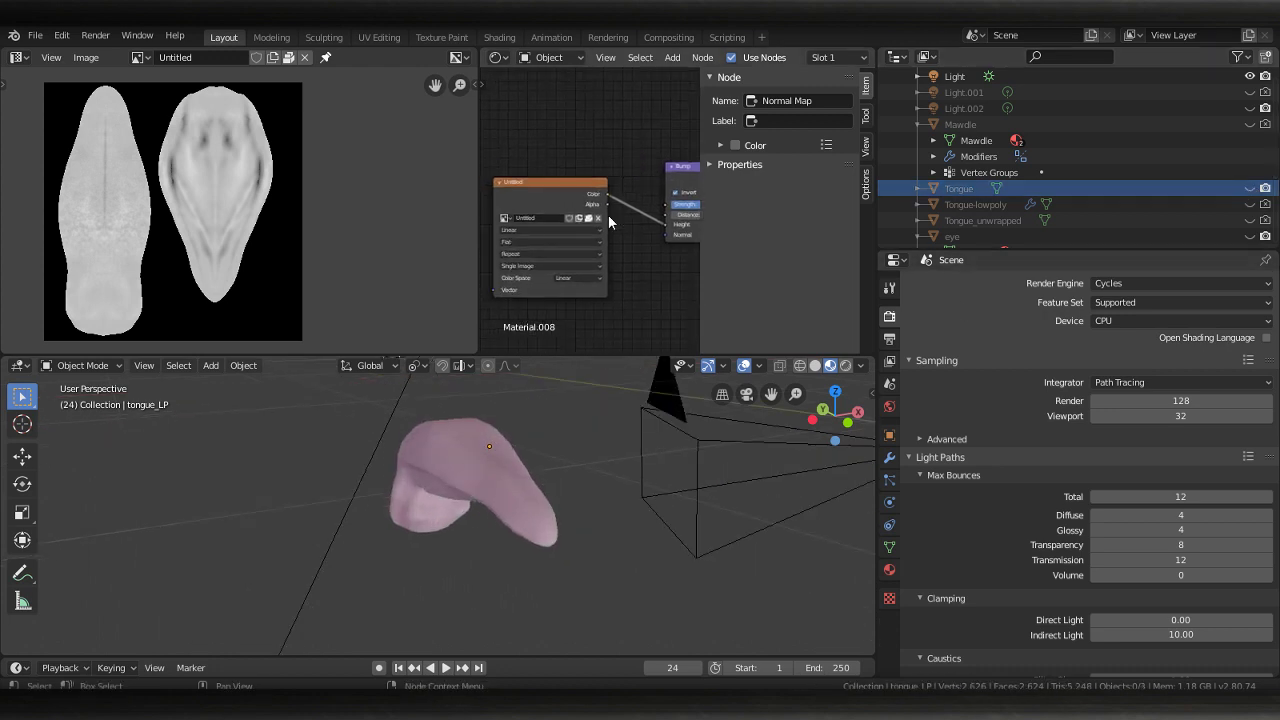
{"action": "left_click_drag", "start_coordinate": [482, 231], "coordinate": [400, 230]}
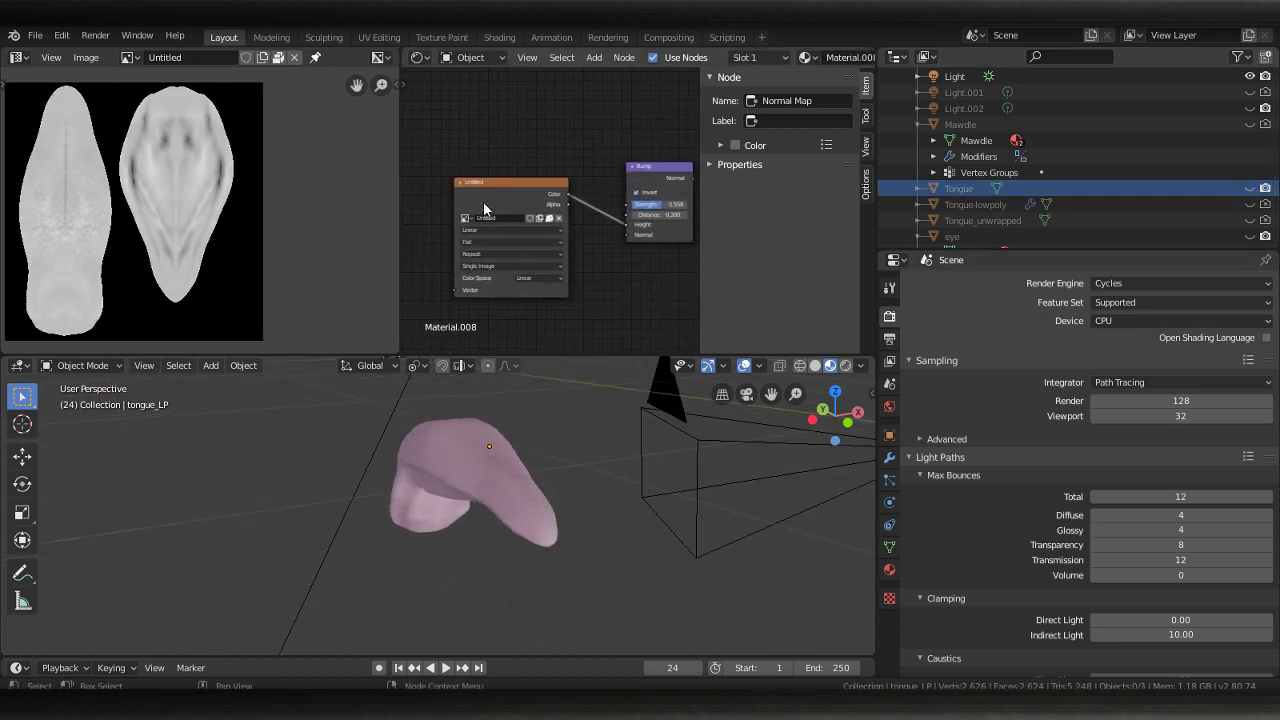
{"action": "middle_click_drag", "start_coordinate": [512, 142], "coordinate": [454, 131]}
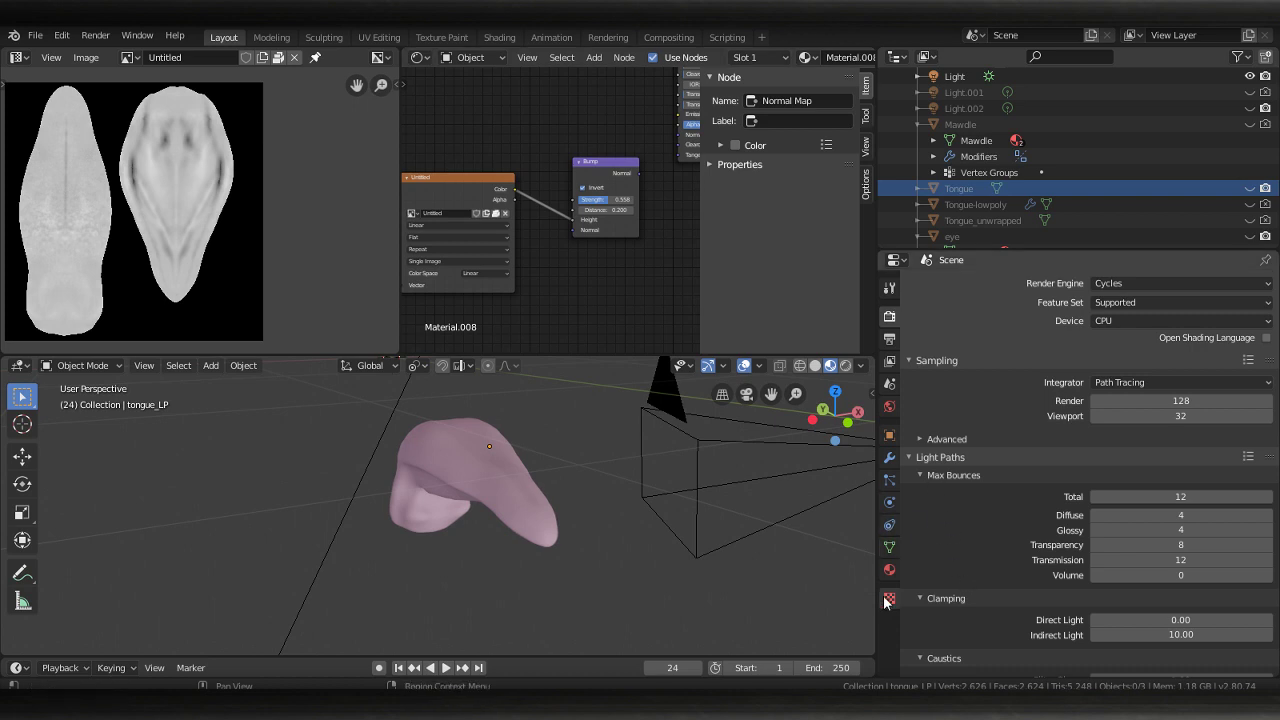
Remove the existing material slot from tongue_LP and create a new Principled BSDF material for it
{"action": "left_click", "coordinate": [889, 569]}
{"action": "left_click", "coordinate": [1266, 298]}
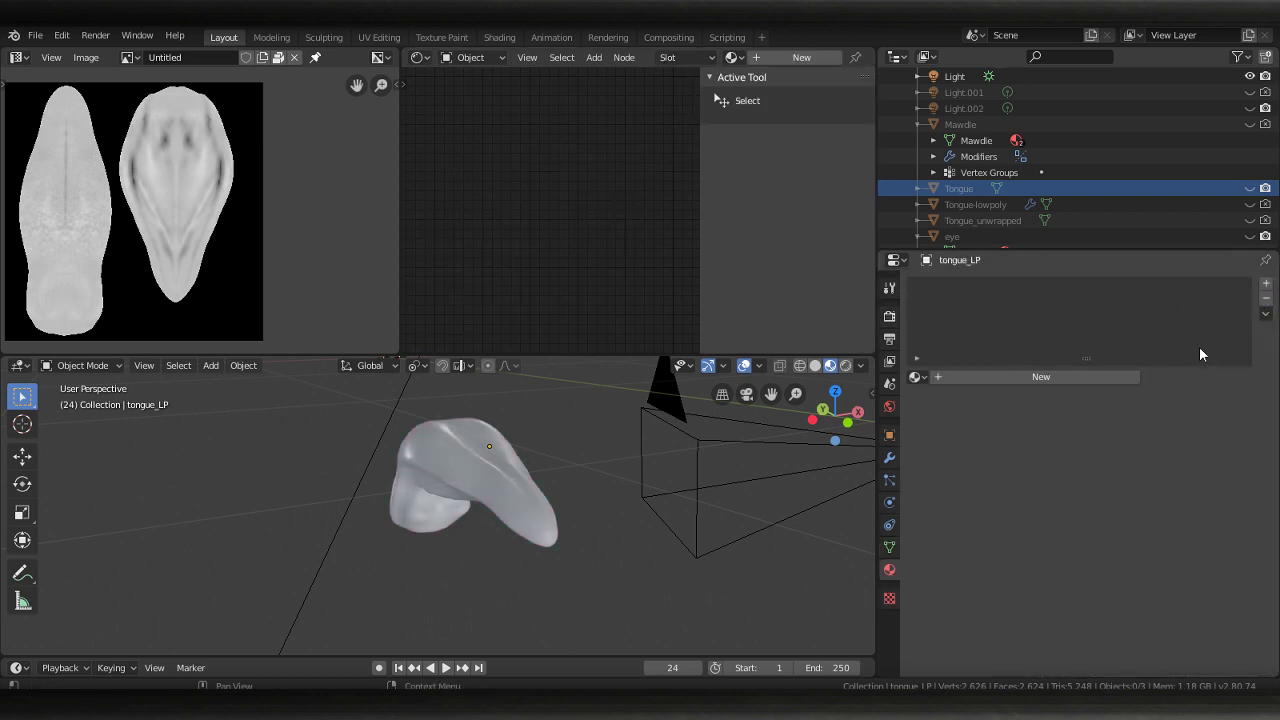
{"action": "left_click", "coordinate": [1050, 374]}
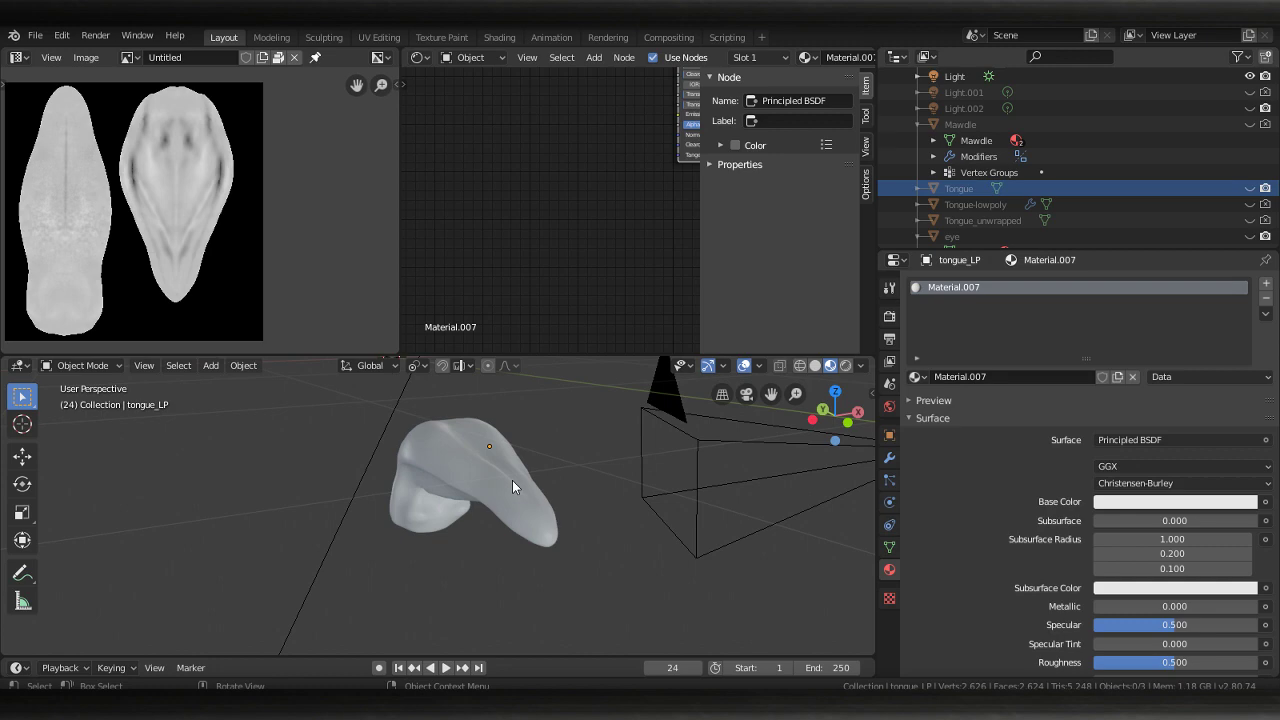
Assign the new material to all faces of tongue_LP in Edit Mode and return to Object Mode
{"action": "left_click", "coordinate": [507, 480]}
{"action": "key", "text": "Tab"}
{"action": "middle_click_drag", "start_coordinate": [587, 486], "coordinate": [503, 514]}
{"action": "key", "text": "a"}
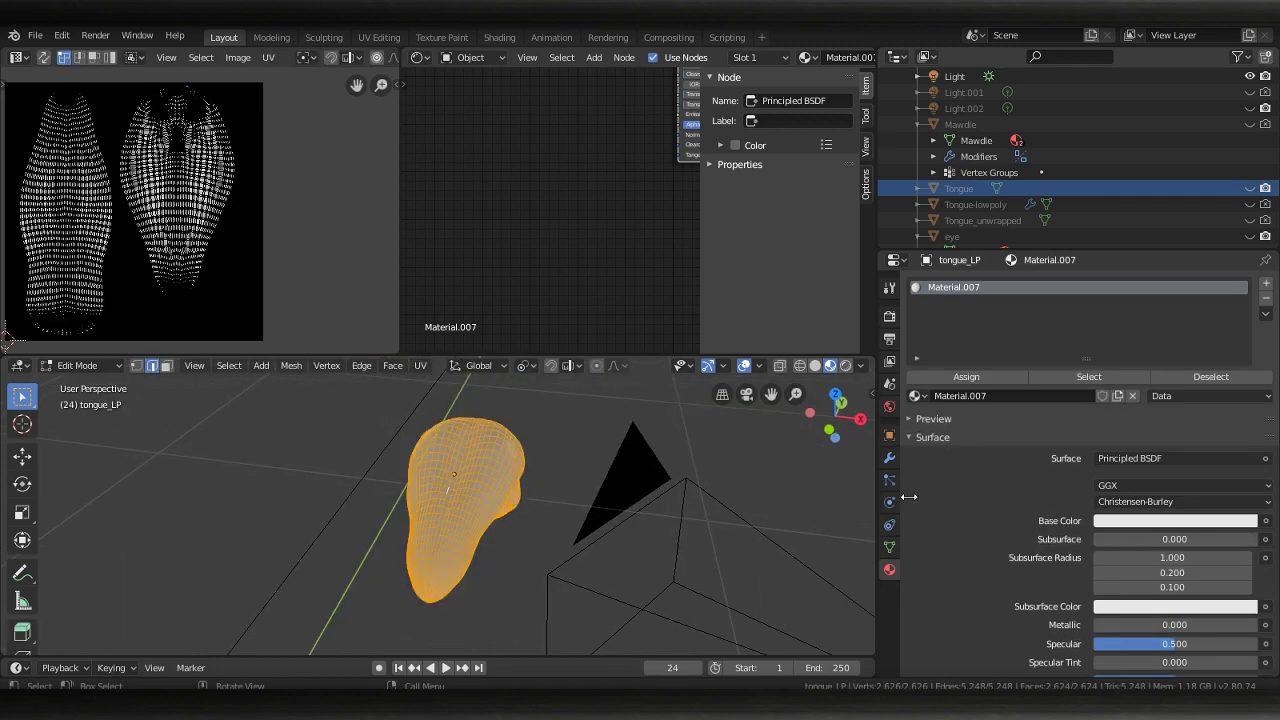
{"action": "left_click", "coordinate": [948, 377]}
{"action": "key", "text": "Tab"}
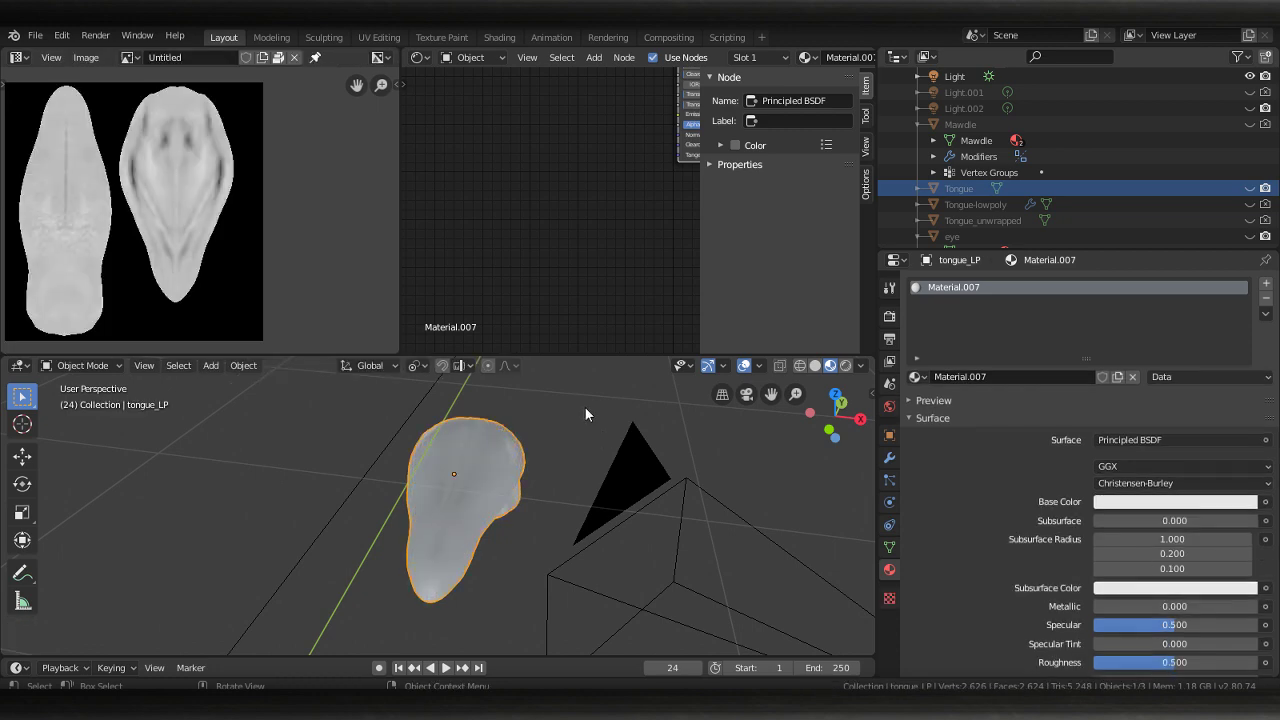
{"action": "middle_click_drag", "start_coordinate": [586, 414], "coordinate": [585, 518]}
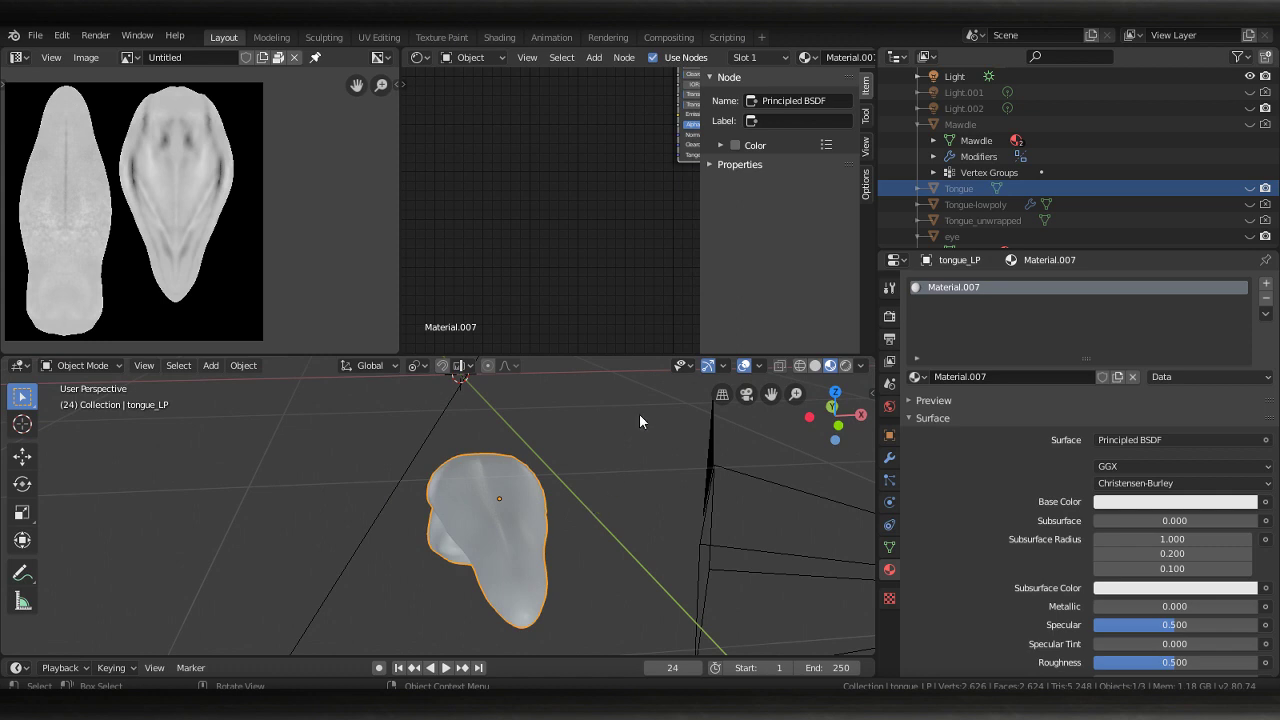
Add a Multiresolution modifier to tongue_LP
{"action": "left_click", "coordinate": [890, 459]}
{"action": "left_click", "coordinate": [984, 283]}
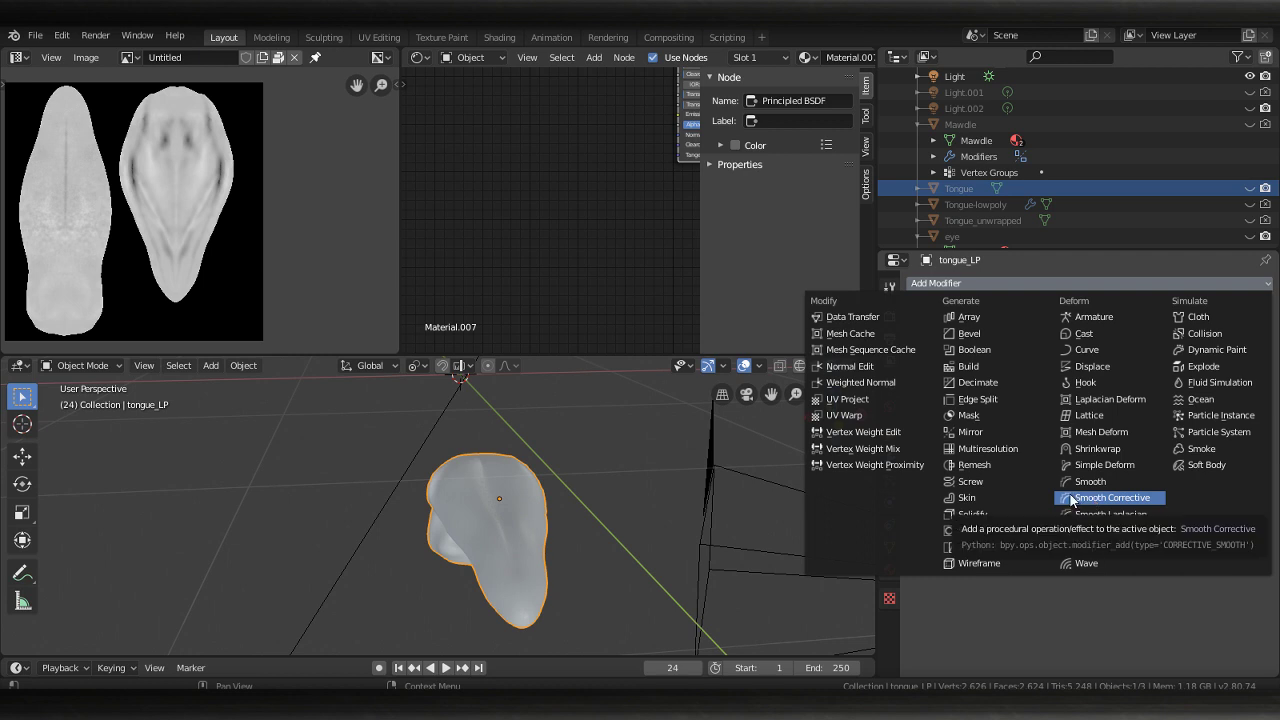
{"action": "left_click", "coordinate": [1006, 451]}
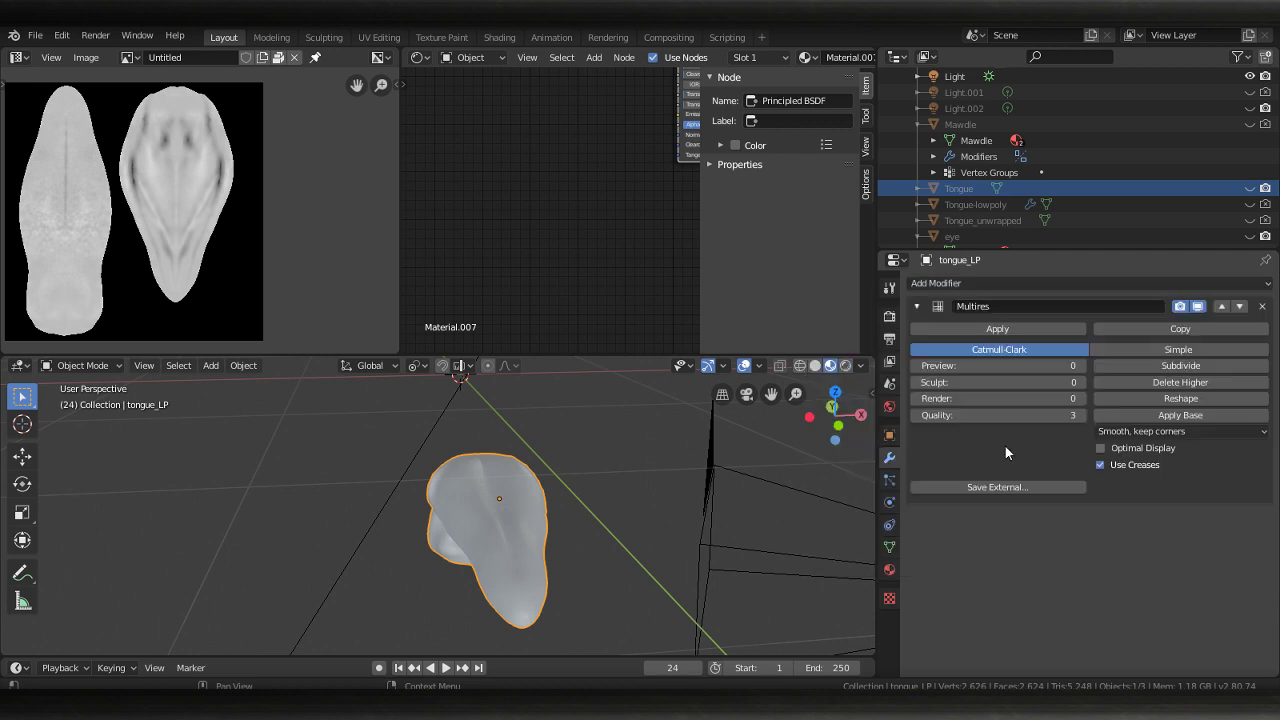
Subdivide tongue_LP's Multires modifier to level 5 and compare its surface with the briefly shown high-poly Tongue
{"action": "scroll", "coordinate": [578, 551], "scroll_direction": "up", "scroll_amount": 3}
{"action": "scroll", "coordinate": [578, 552], "scroll_direction": "up", "scroll_amount": 2}
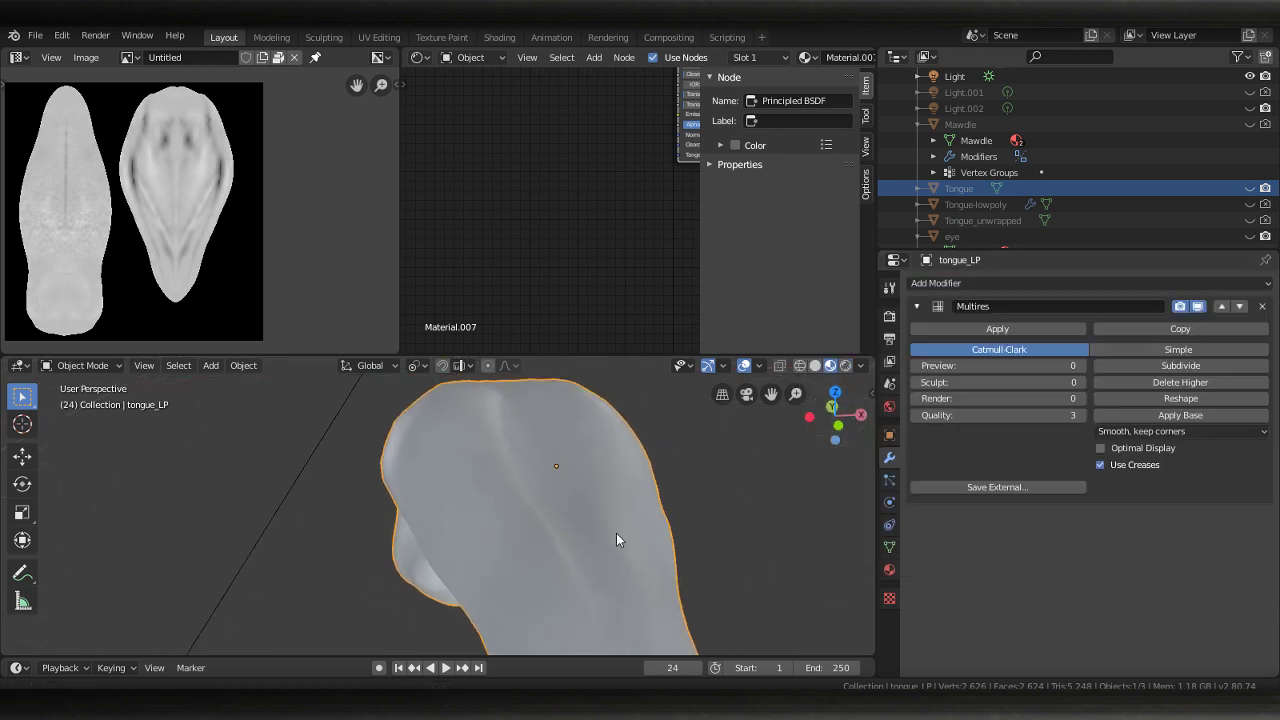
{"action": "middle_click_drag", "start_coordinate": [616, 533], "coordinate": [528, 543]}
{"action": "scroll", "coordinate": [626, 545], "scroll_direction": "up", "scroll_amount": 2}
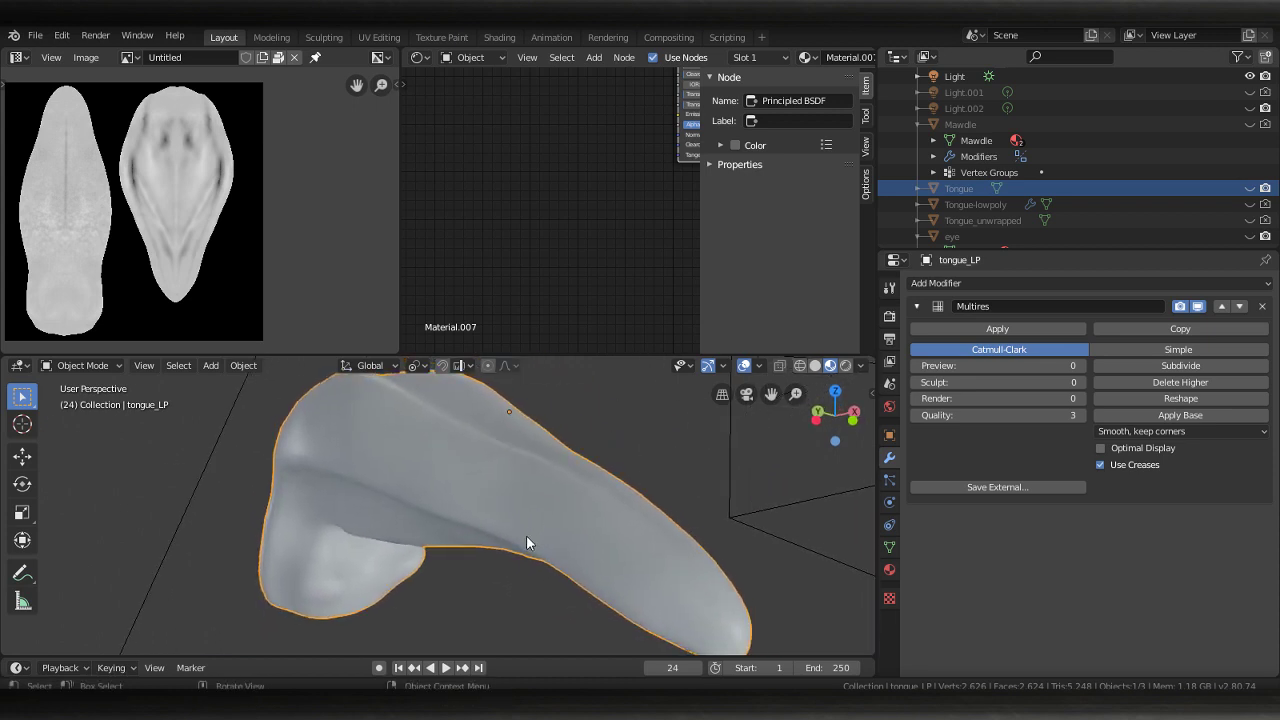
{"action": "scroll", "coordinate": [534, 560], "scroll_direction": "down", "scroll_amount": 2}
{"action": "middle_click_drag", "start_coordinate": [691, 509], "coordinate": [658, 528]}
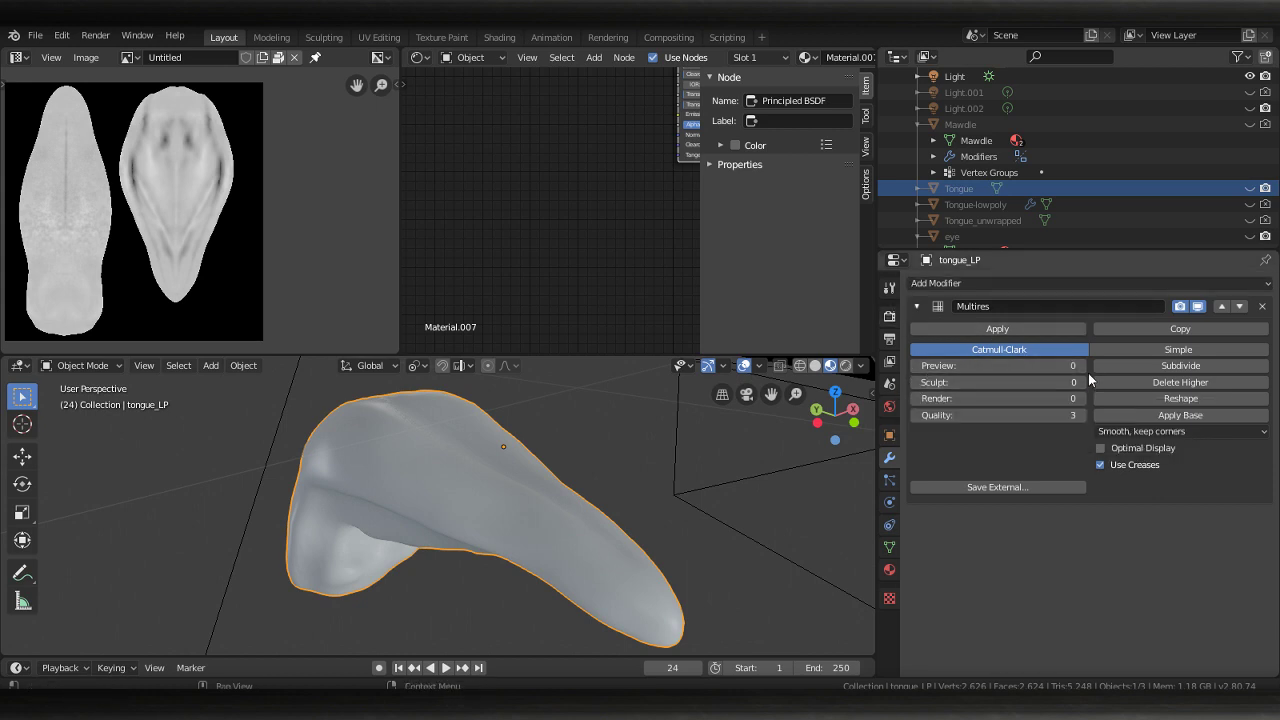
{"action": "left_click", "coordinate": [1152, 368]}
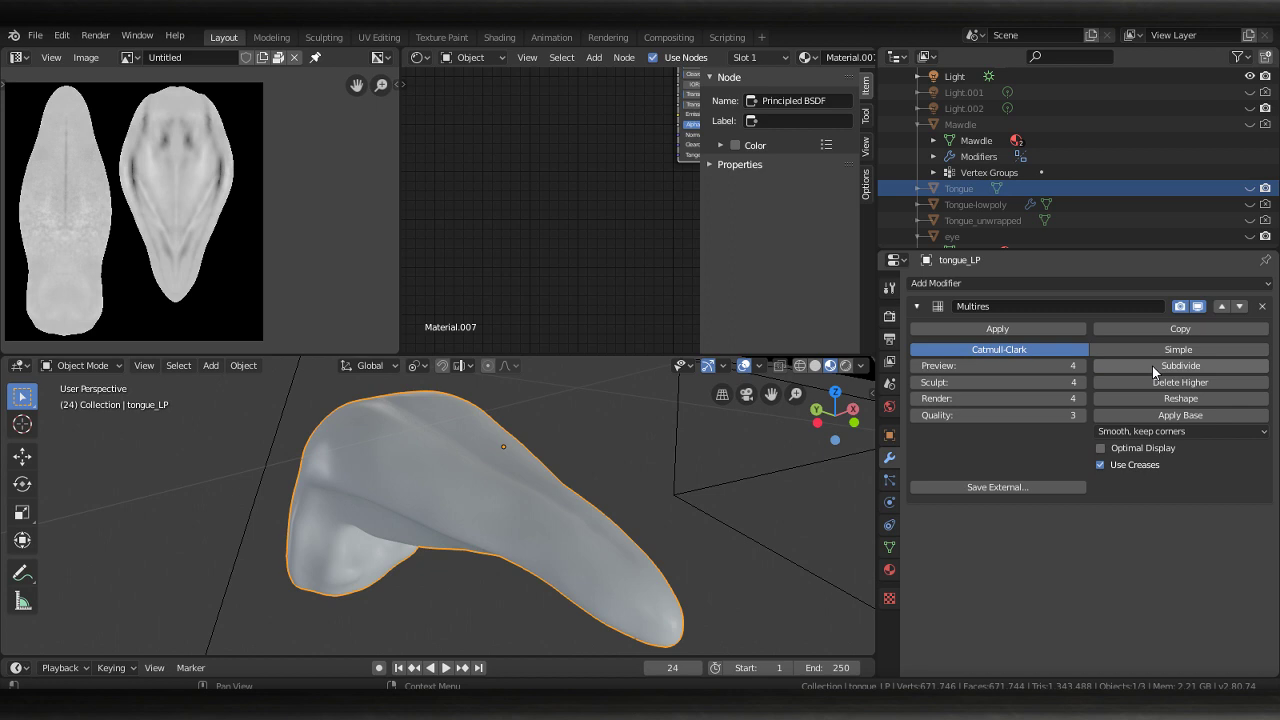
{"action": "left_click", "coordinate": [1152, 366]}
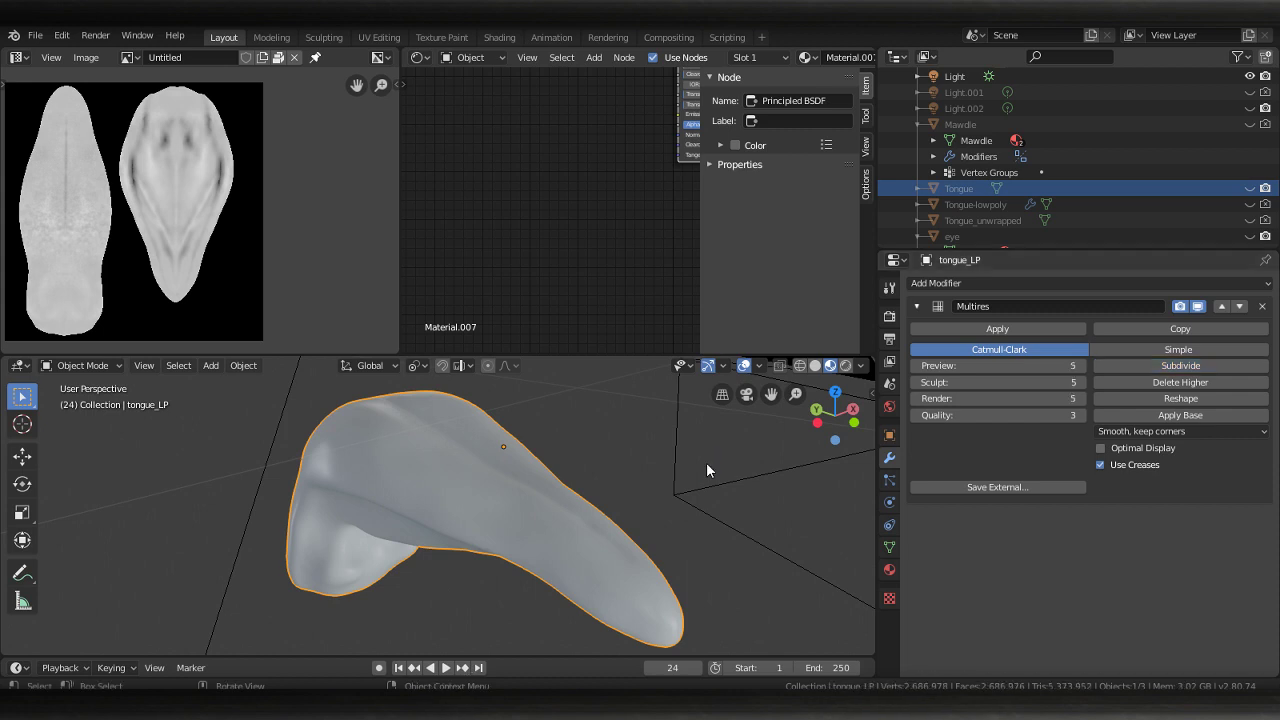
{"action": "left_click", "coordinate": [1249, 189]}
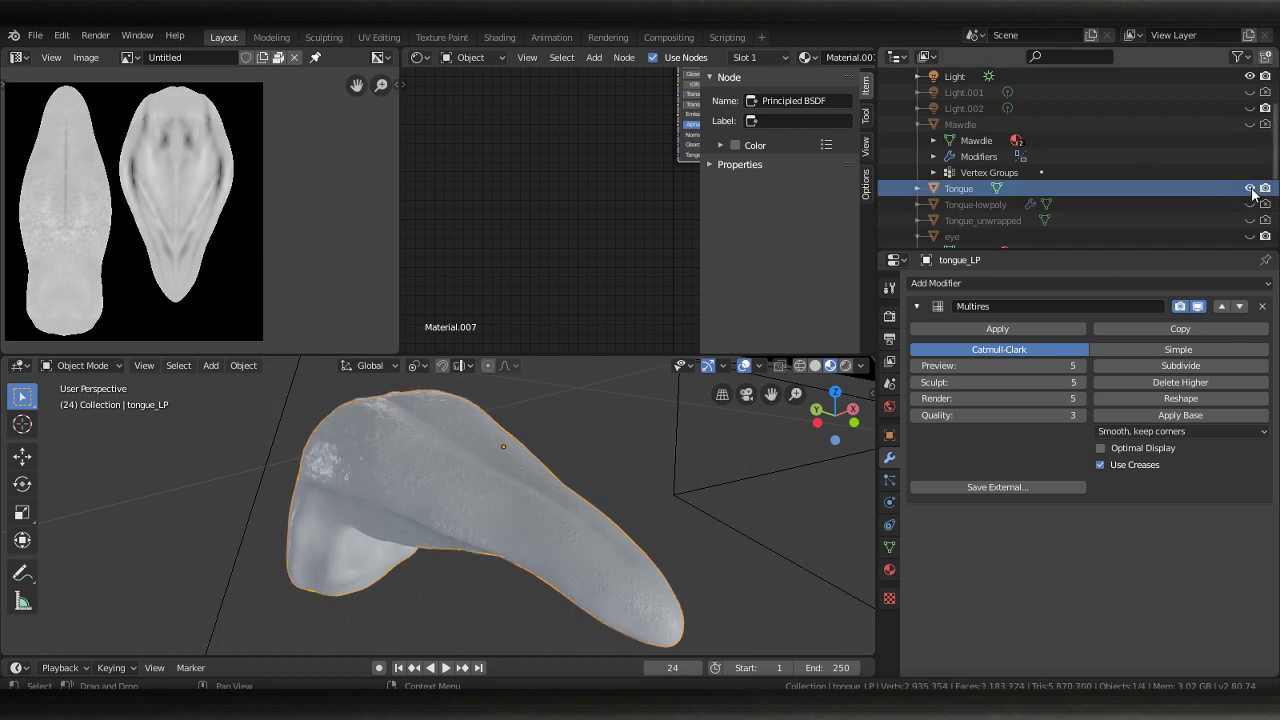
{"action": "left_click", "coordinate": [1250, 189]}
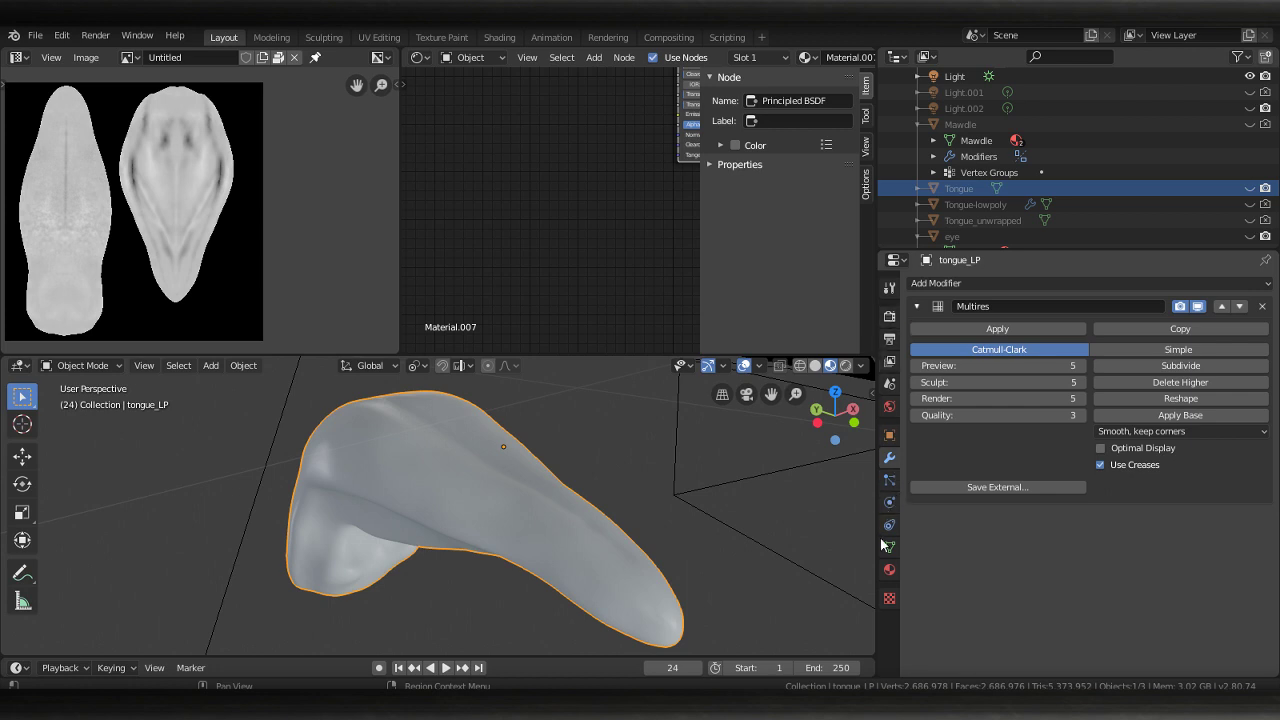
Set the base color of tongue_LP's material to light pink with a hue of about 0.893, and reopen its modifier settings
{"action": "left_click", "coordinate": [889, 569]}
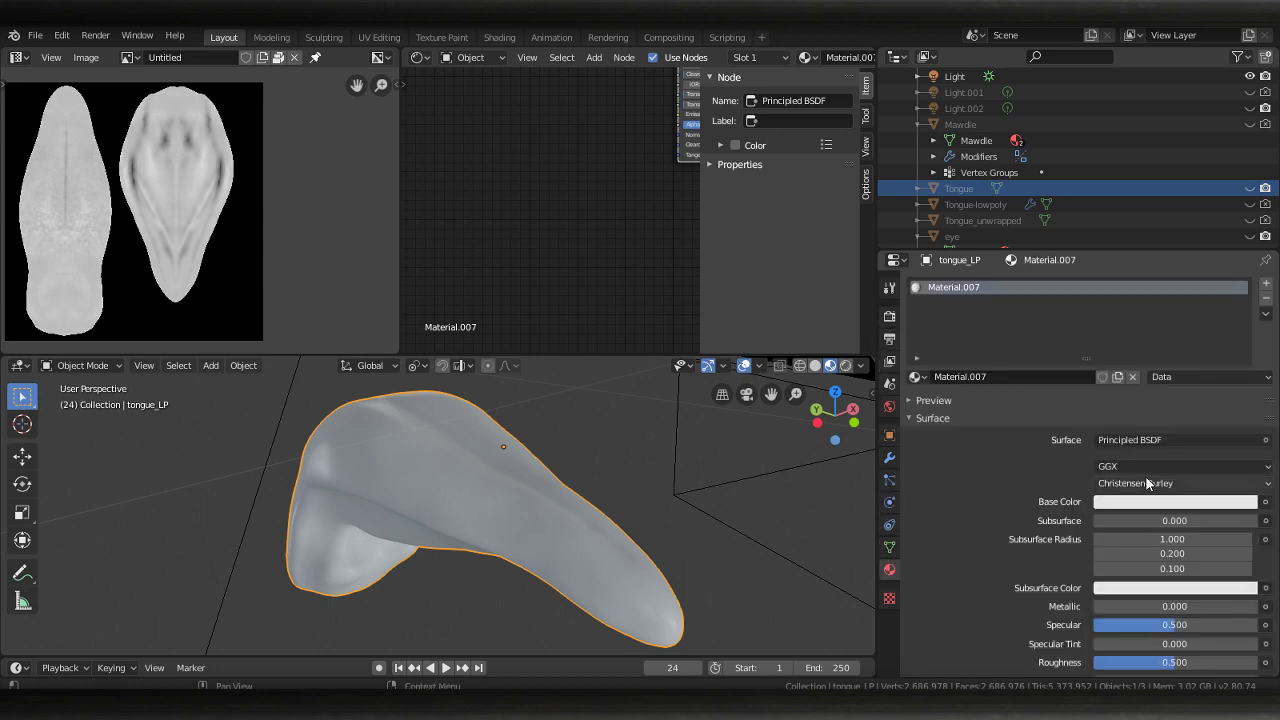
{"action": "left_click", "coordinate": [1141, 502]}
{"action": "left_click_drag", "start_coordinate": [1190, 361], "coordinate": [1199, 364]}
{"action": "scroll", "coordinate": [1214, 365], "scroll_direction": "up", "scroll_amount": 2}
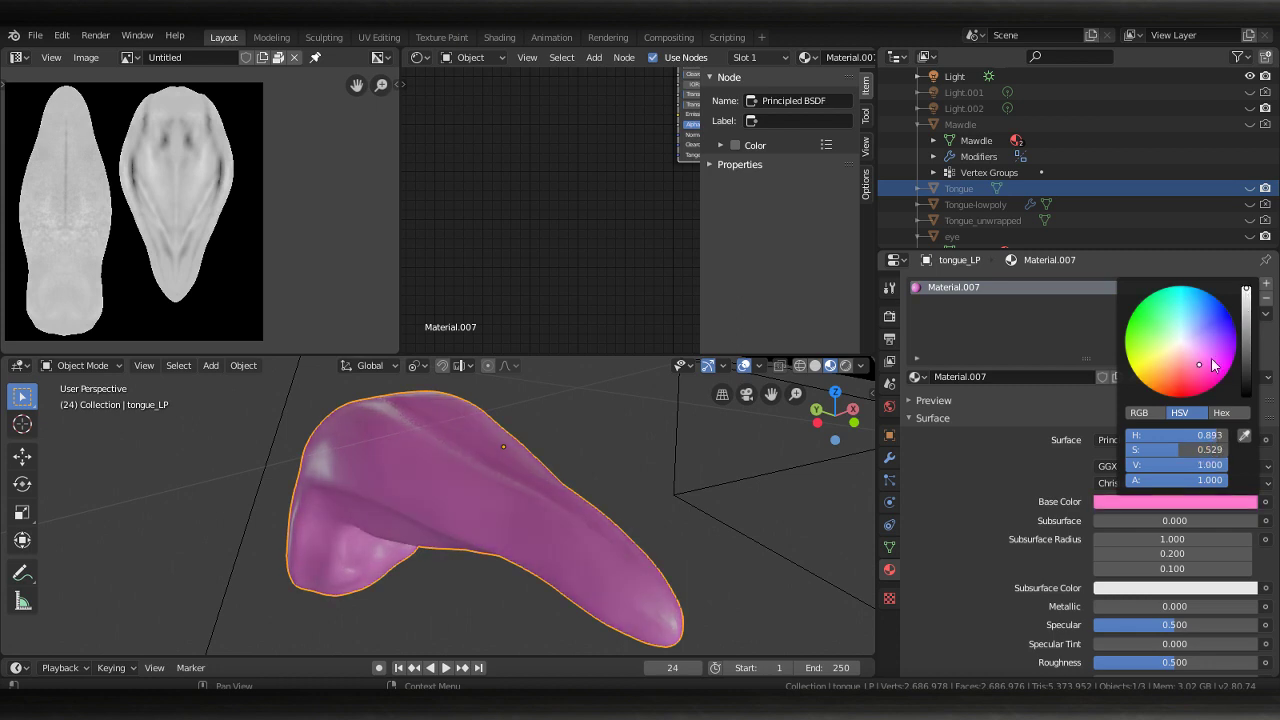
{"action": "left_click_drag", "start_coordinate": [1190, 451], "coordinate": [1150, 451]}
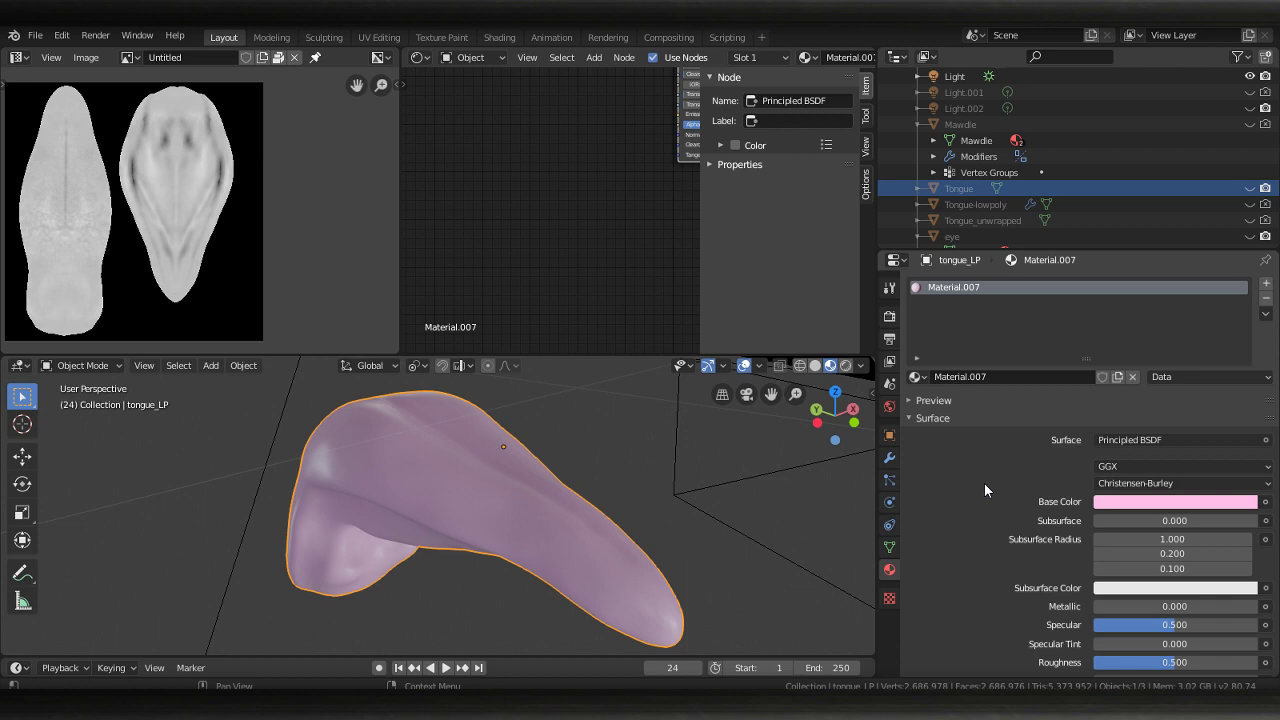
{"action": "left_click", "coordinate": [889, 457]}
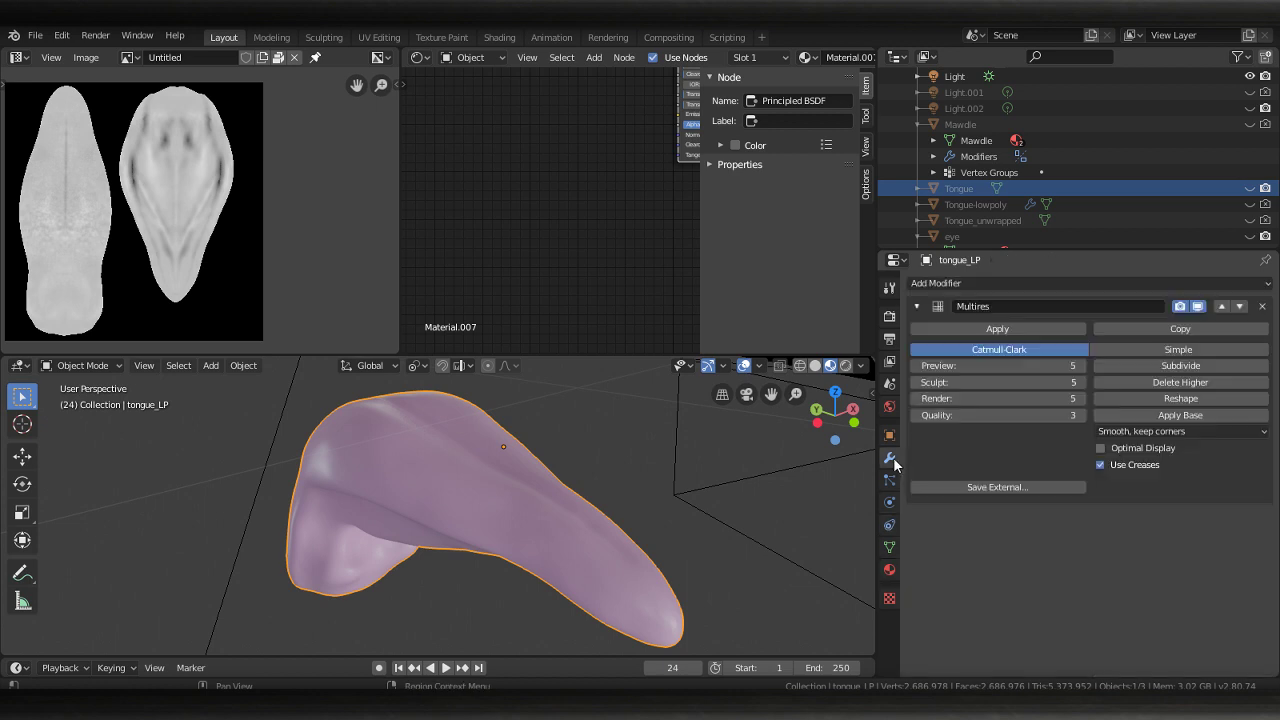
Add a Shrinkwrap modifier to tongue_LP below the Multires modifier and set its target to Tongue
{"action": "mouse_move", "coordinate": [593, 519]}
{"action": "middle_mouse_down"}
{"action": "mouse_move", "coordinate": [500, 526]}
{"action": "mouse_move", "coordinate": [590, 535]}
{"action": "middle_mouse_up"}
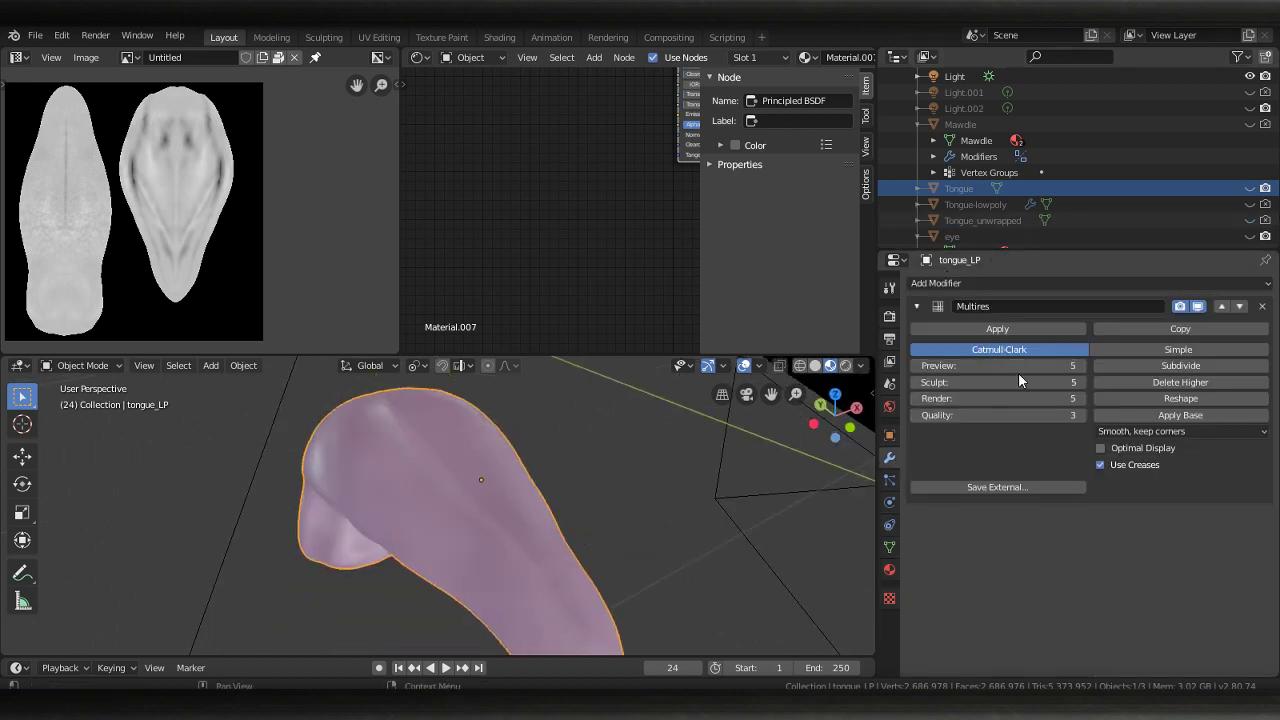
{"action": "left_click", "coordinate": [1206, 282]}
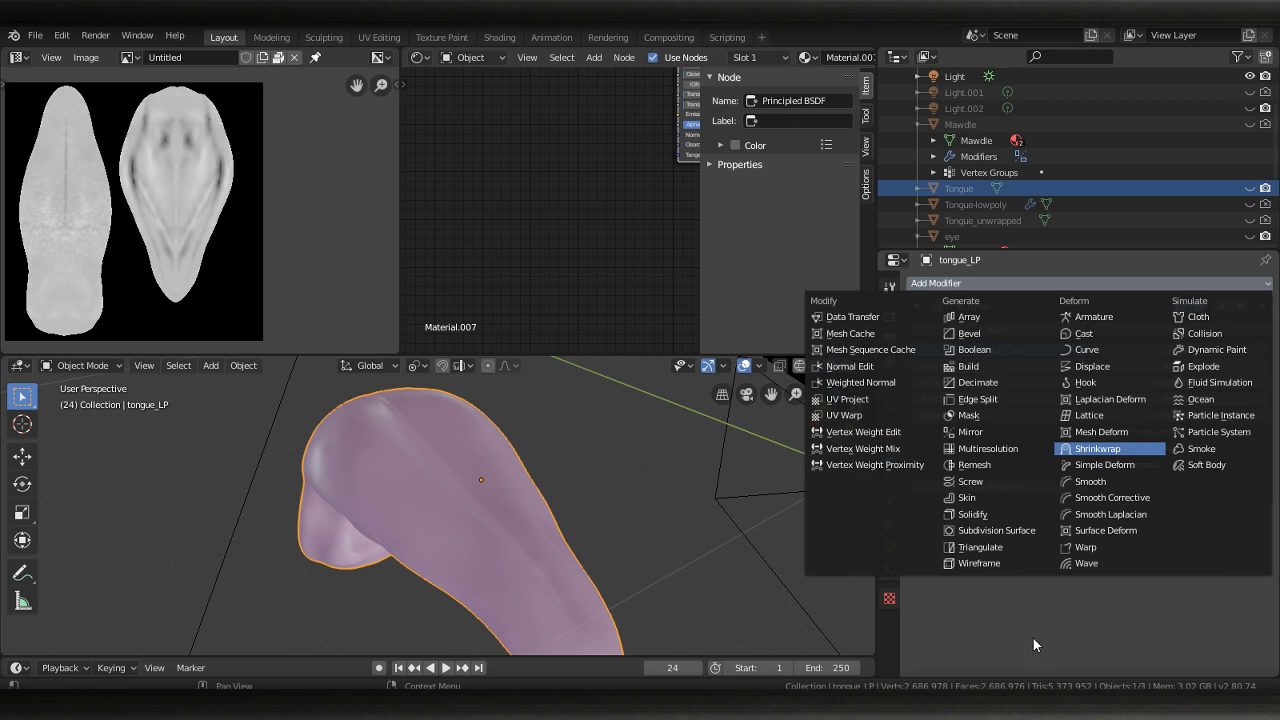
{"action": "left_click", "coordinate": [1097, 448]}
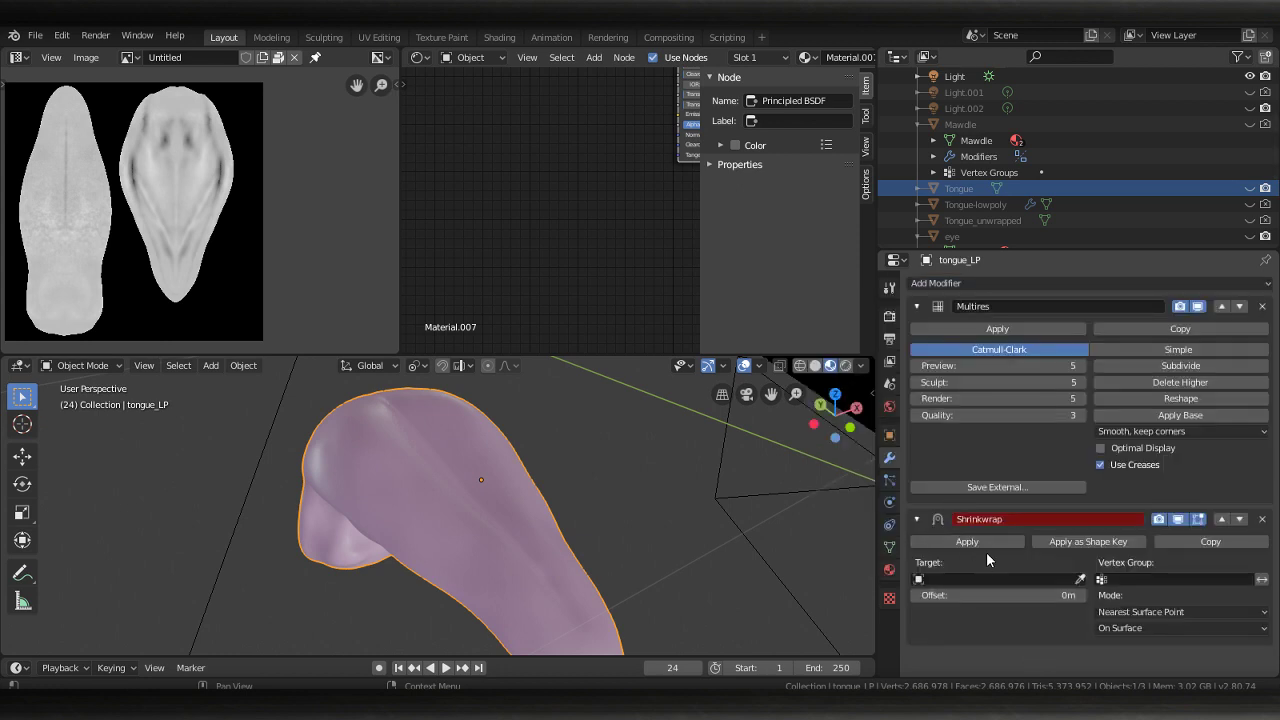
{"action": "left_click", "coordinate": [966, 579]}
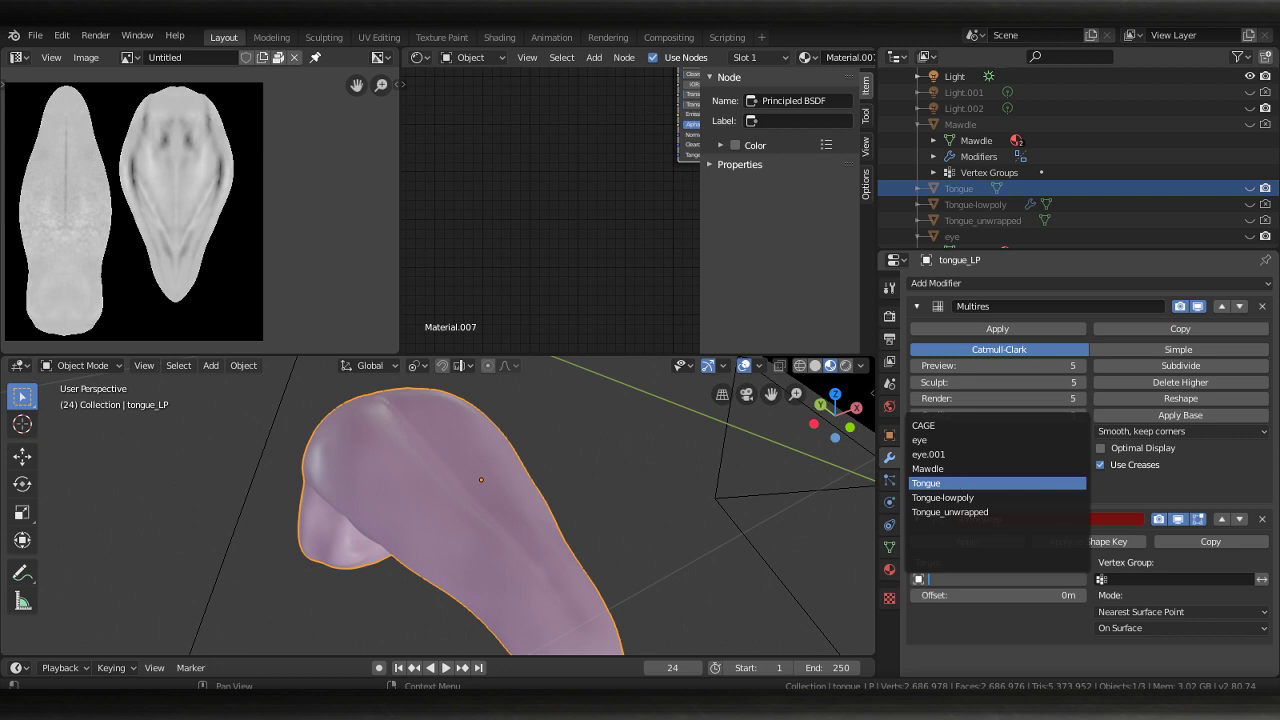
{"action": "left_click", "coordinate": [960, 483]}
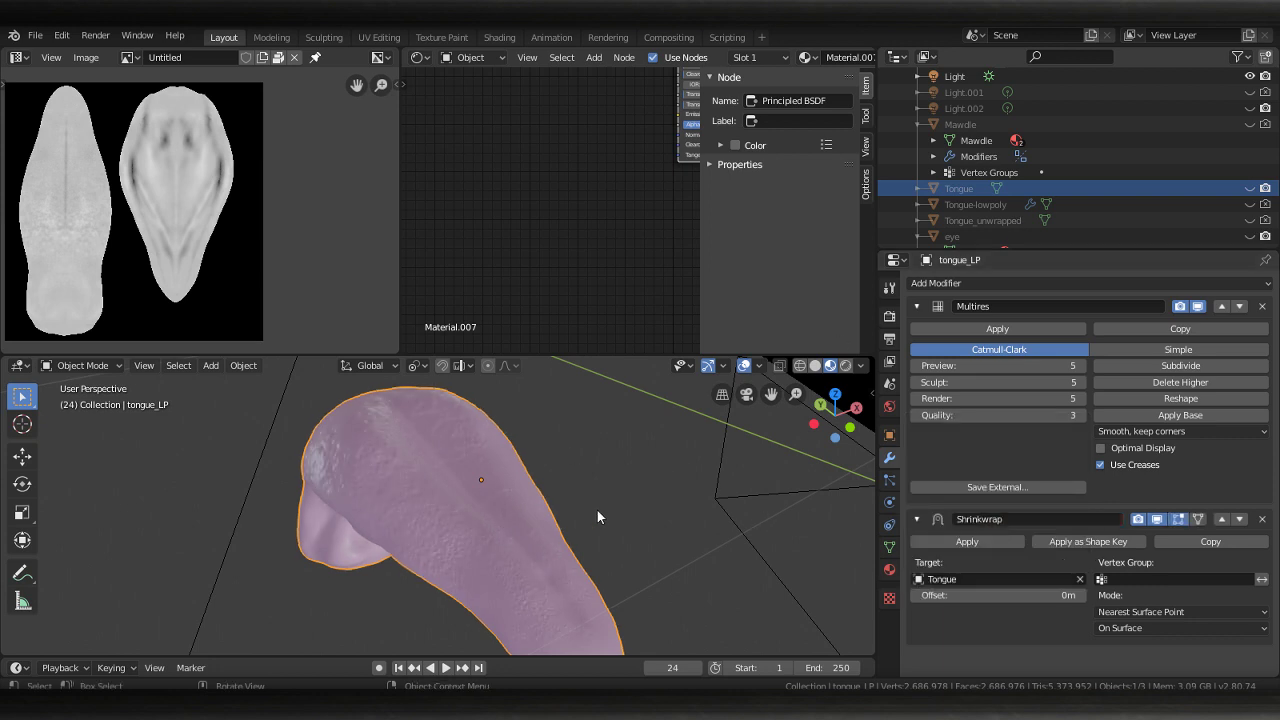
Inspect the sculpted detail projected onto tongue_LP from several angles and apply the Shrinkwrap modifier
{"action": "middle_click_drag", "start_coordinate": [597, 516], "coordinate": [709, 560]}
{"action": "middle_click_drag", "start_coordinate": [701, 476], "coordinate": [811, 447]}
{"action": "scroll", "coordinate": [556, 550], "scroll_direction": "up", "scroll_amount": 3}
{"action": "scroll", "coordinate": [561, 482], "scroll_direction": "down", "scroll_amount": 2}
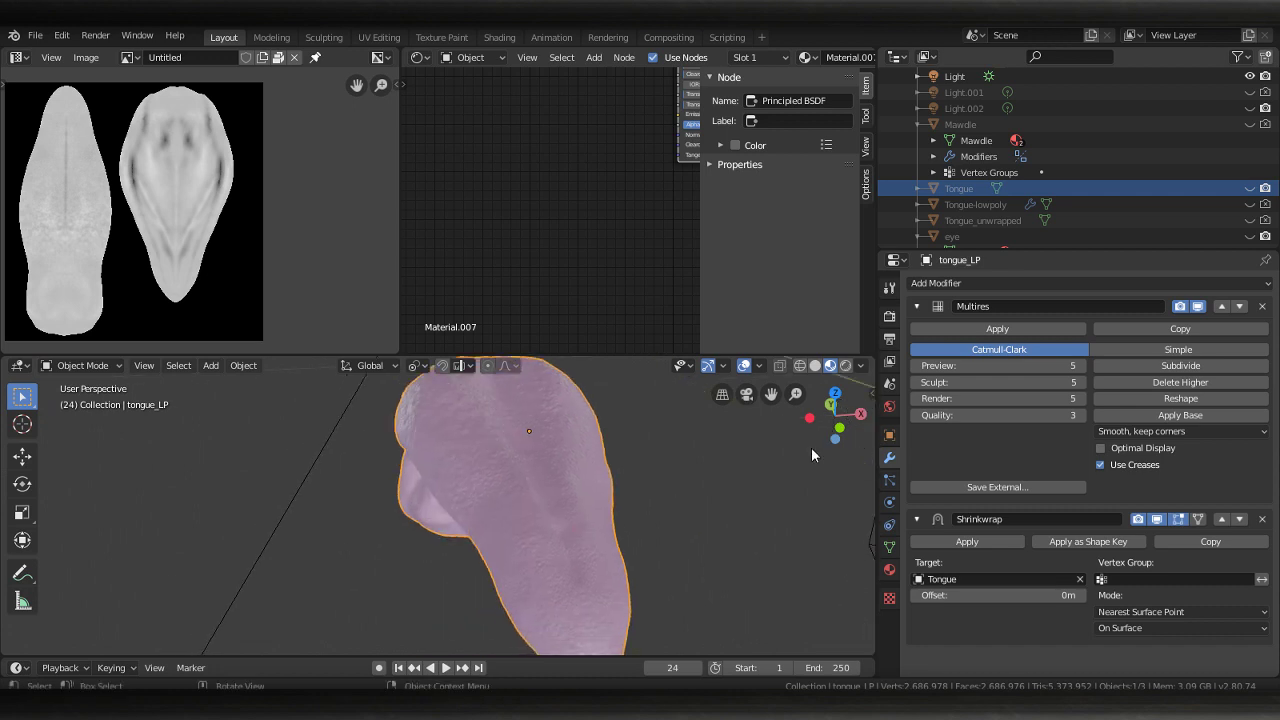
{"action": "middle_click_drag", "start_coordinate": [667, 637], "coordinate": [650, 515]}
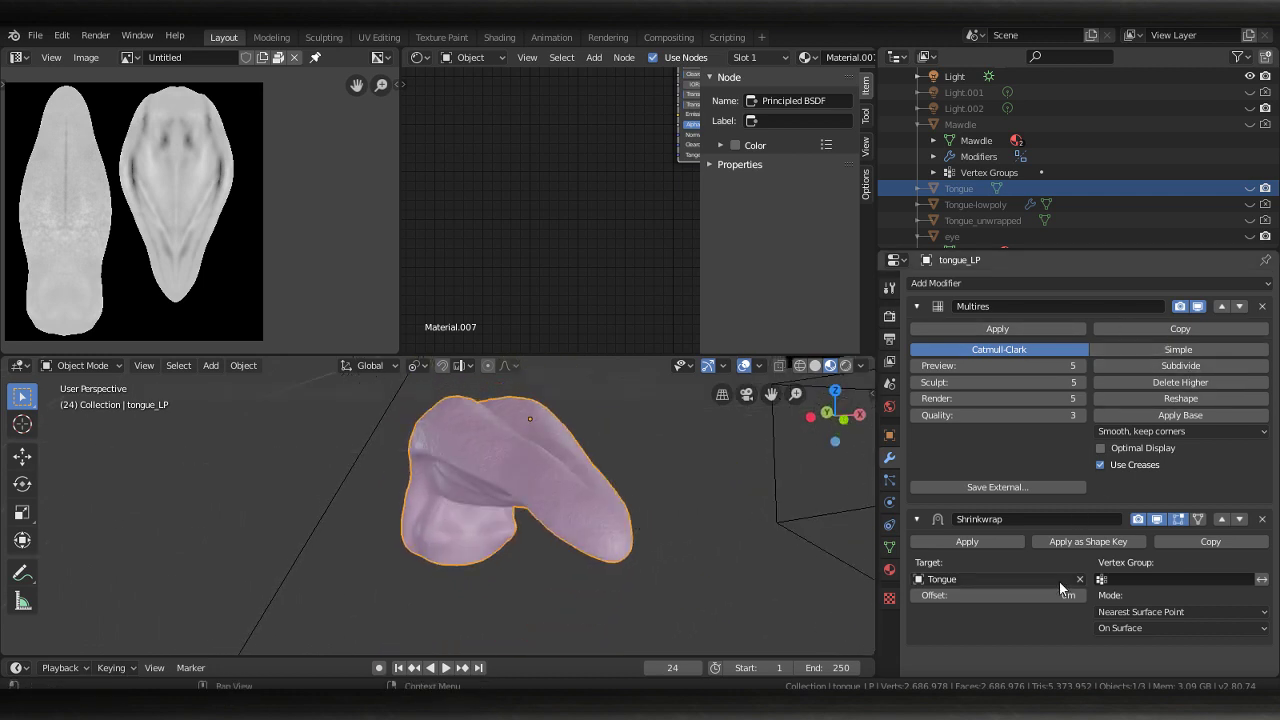
{"action": "middle_click_drag", "start_coordinate": [610, 425], "coordinate": [660, 533]}
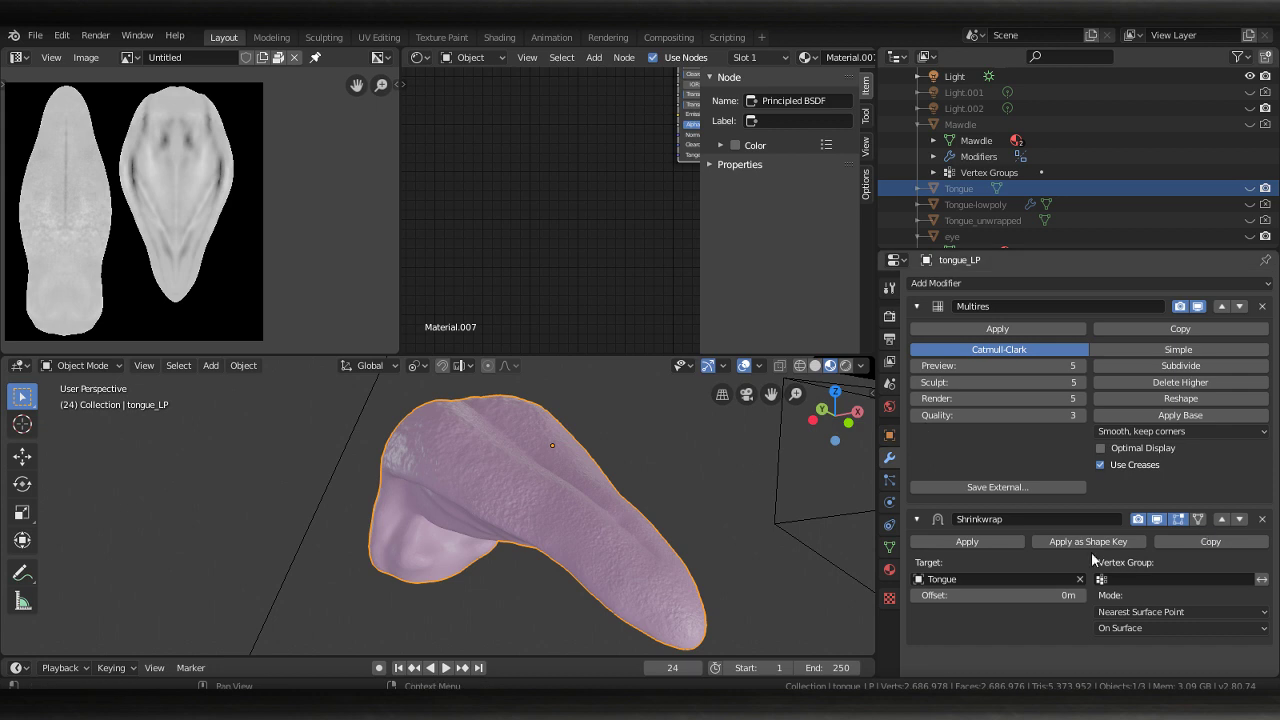
{"action": "left_click", "coordinate": [1003, 542]}
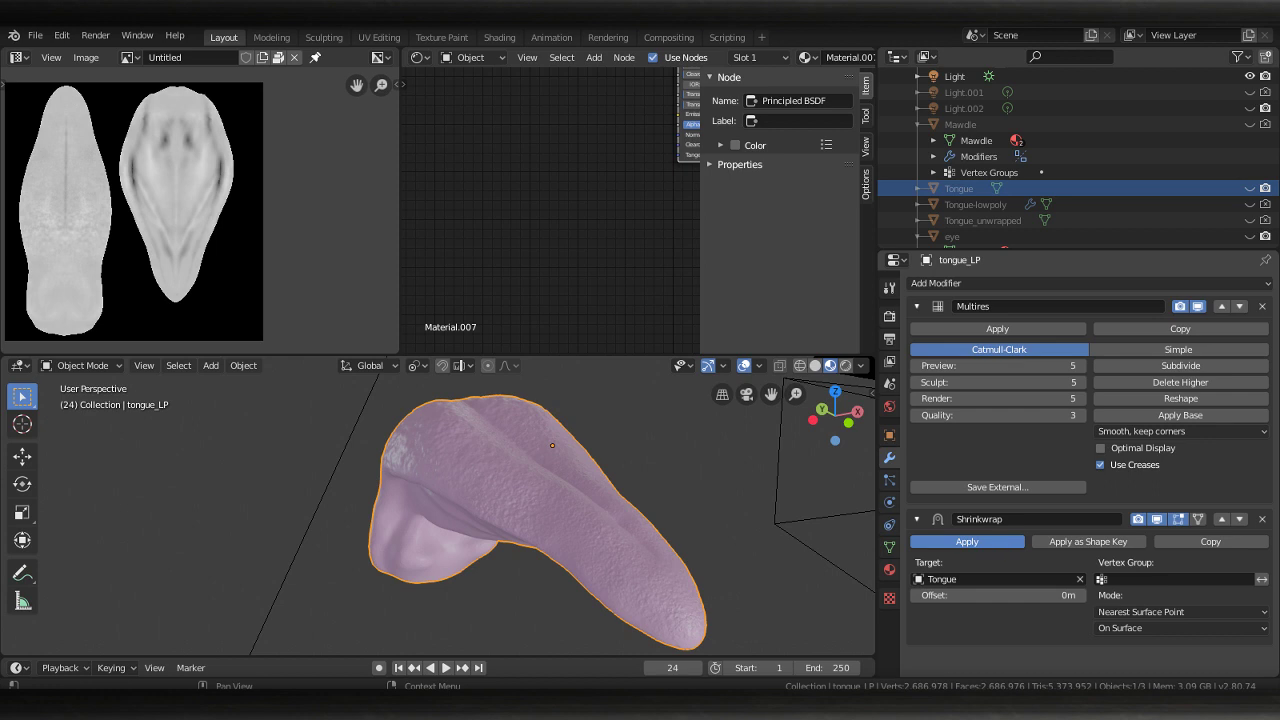
{"action": "left_click", "coordinate": [1002, 541]}
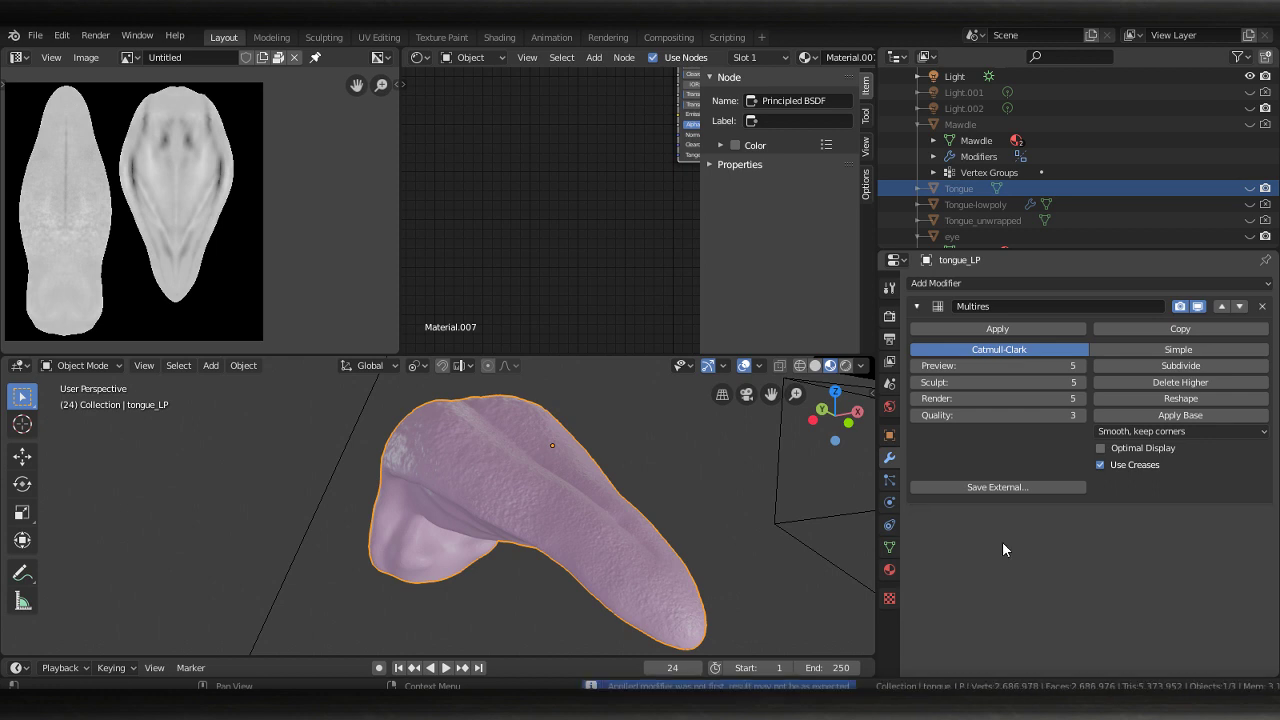
Show the material settings of tongue_LP and its Principled BSDF node
{"action": "left_click", "coordinate": [890, 570]}
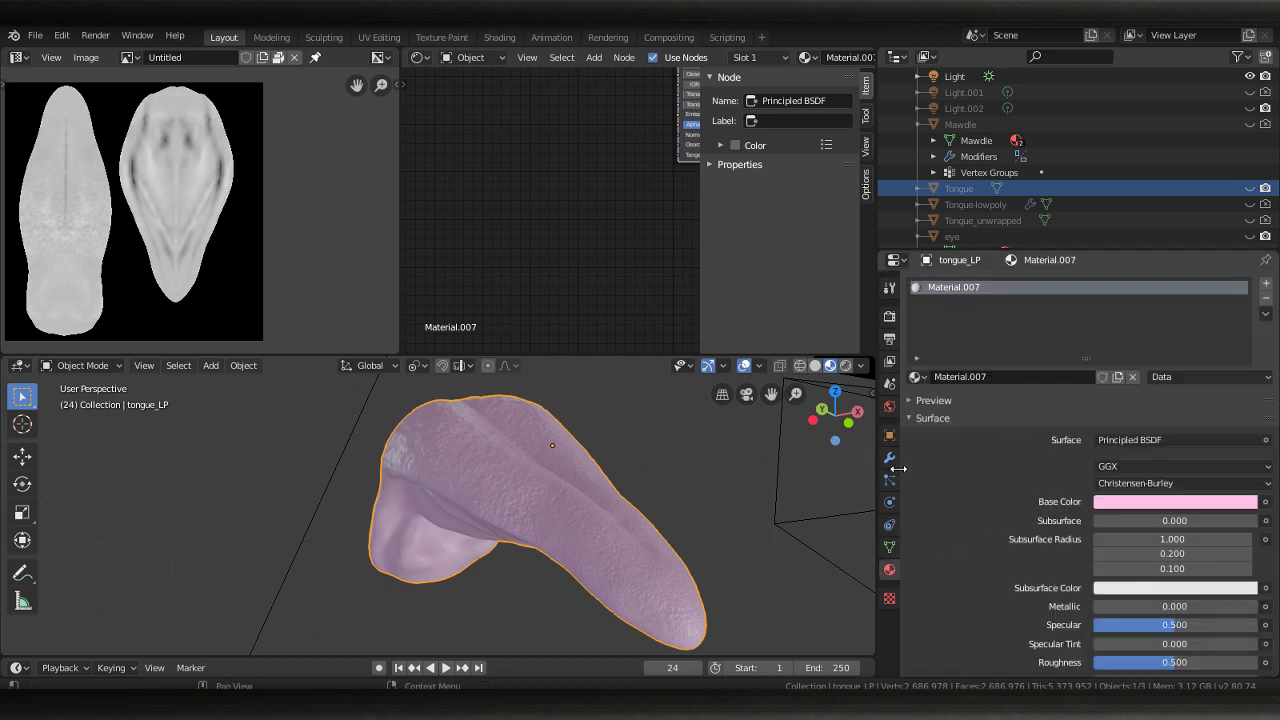
{"action": "middle_click_drag", "start_coordinate": [610, 225], "coordinate": [560, 330]}
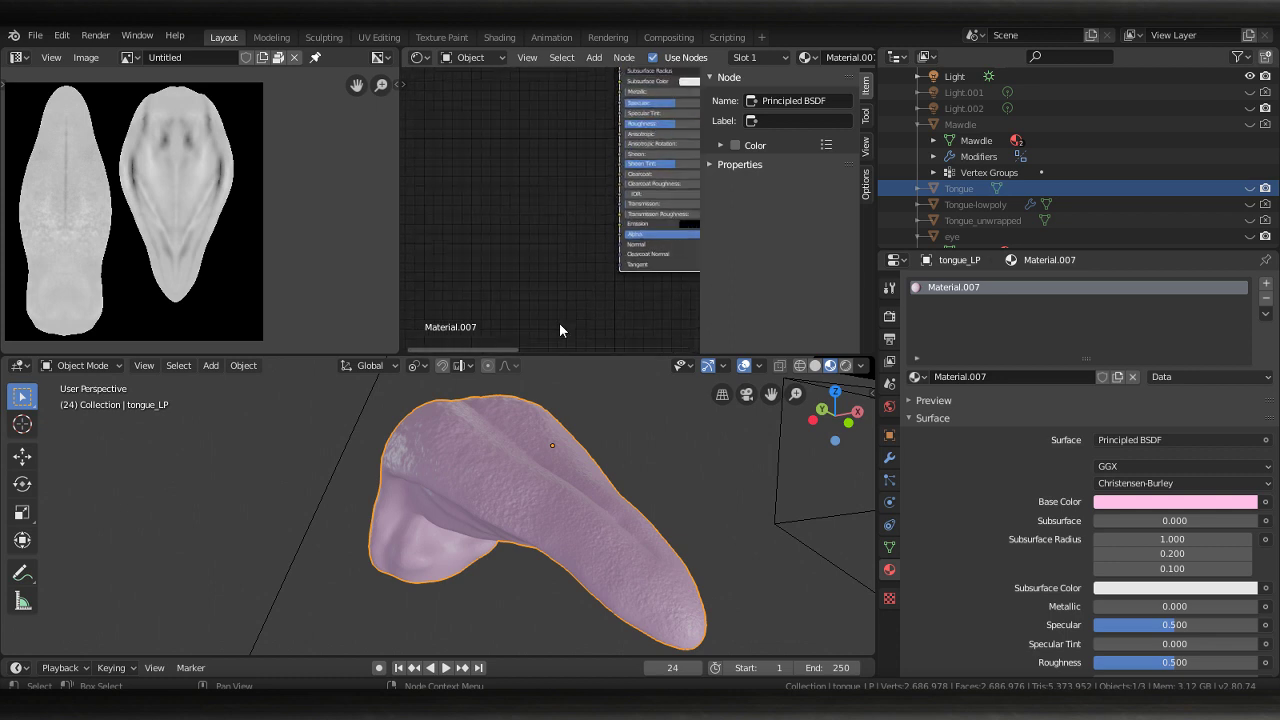
{"action": "scroll", "coordinate": [489, 240], "scroll_direction": "down", "scroll_amount": 2}
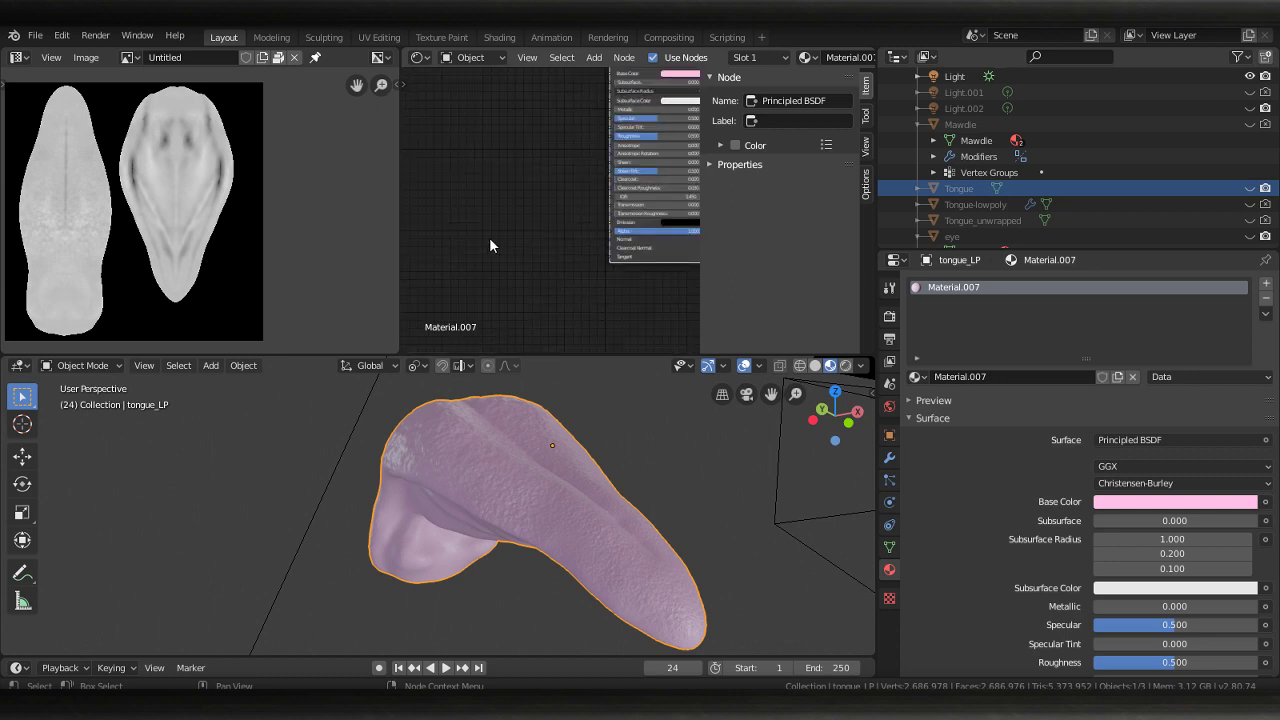
Start a new image in the image editor with a width and height of 4096 px
{"action": "left_click", "coordinate": [127, 57]}
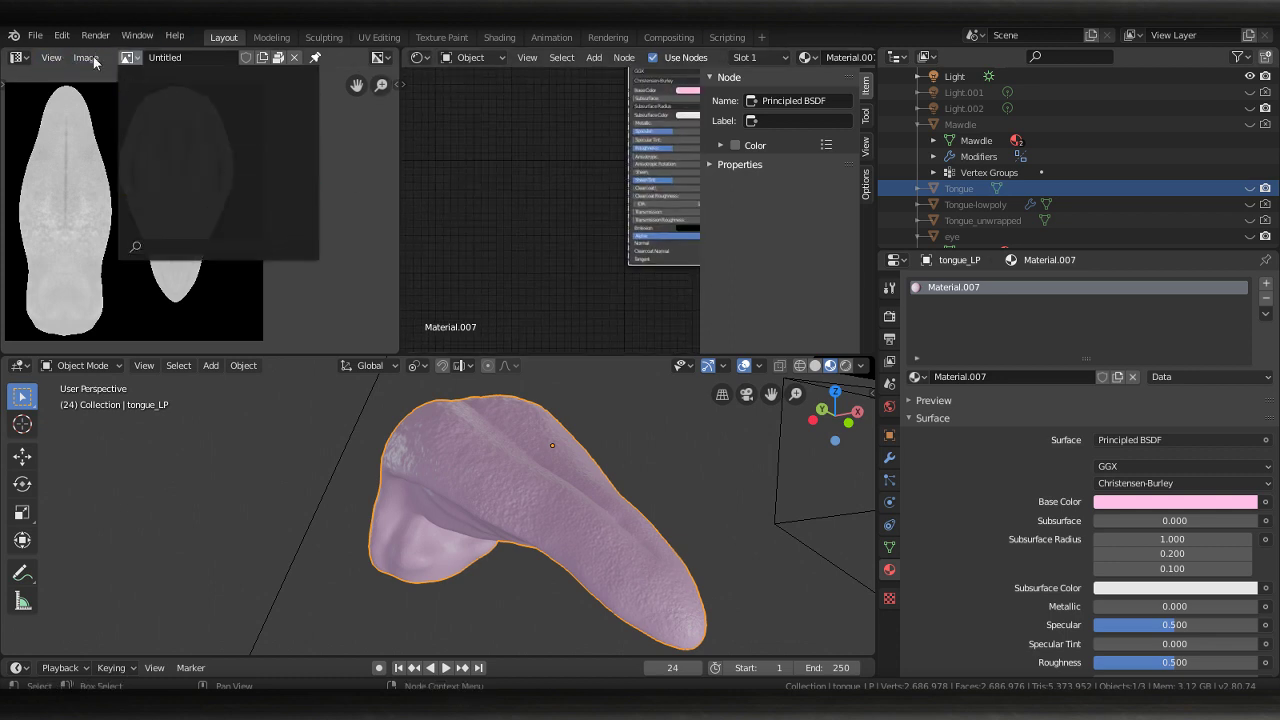
{"action": "left_click", "coordinate": [127, 57]}
{"action": "left_click", "coordinate": [90, 58]}
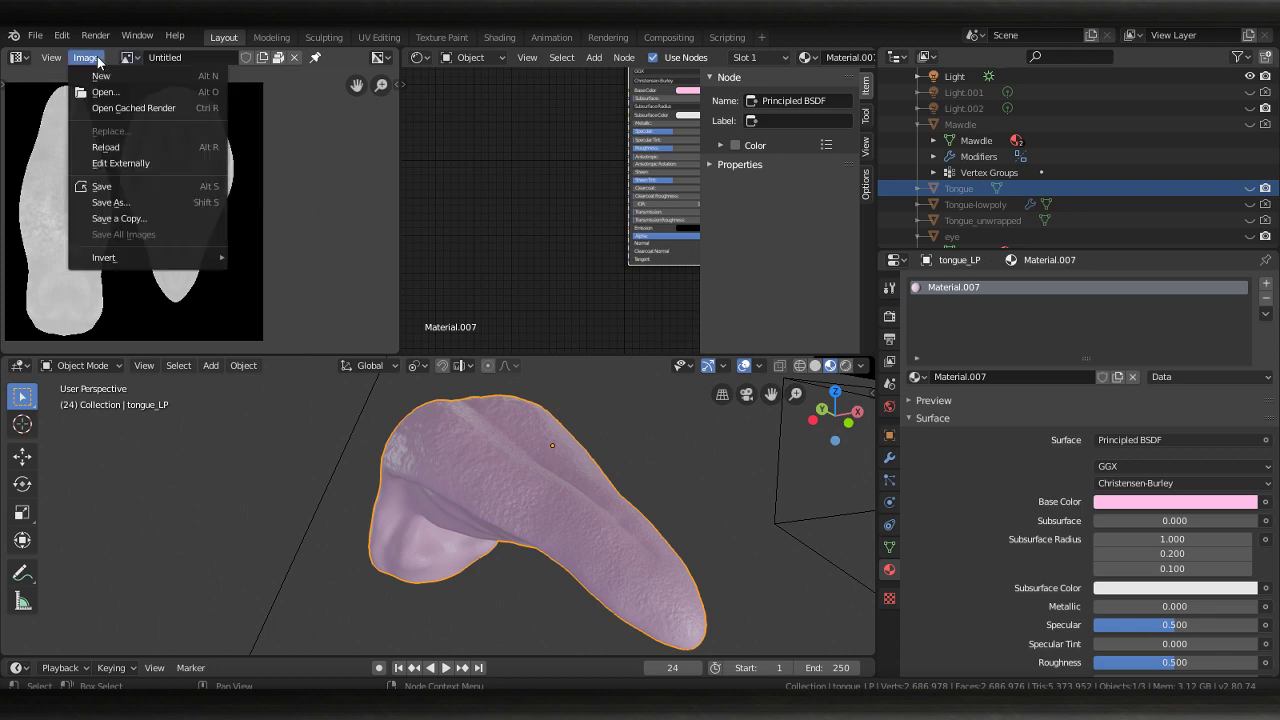
{"action": "left_click", "coordinate": [108, 76]}
{"action": "left_click", "coordinate": [221, 83]}
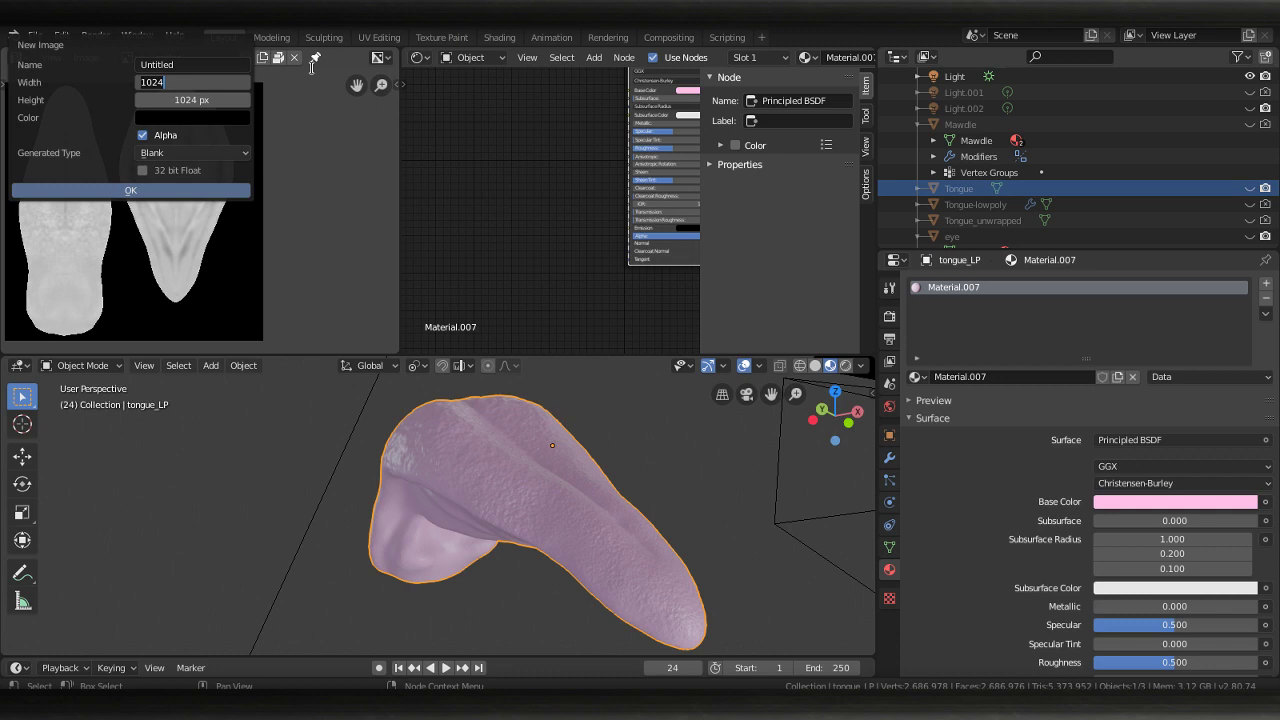
{"action": "key", "text": "End"}
{"action": "type", "text": "*4"}
{"action": "key", "text": "Return"}
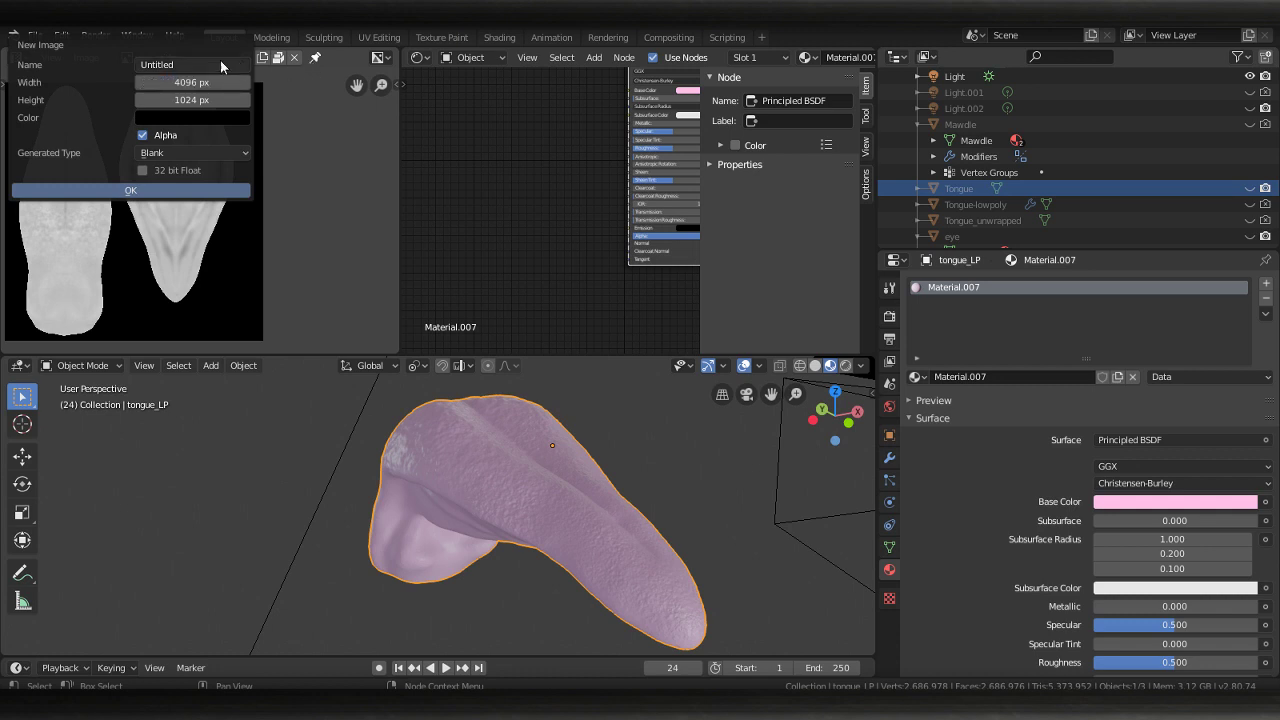
{"action": "left_click", "coordinate": [218, 101]}
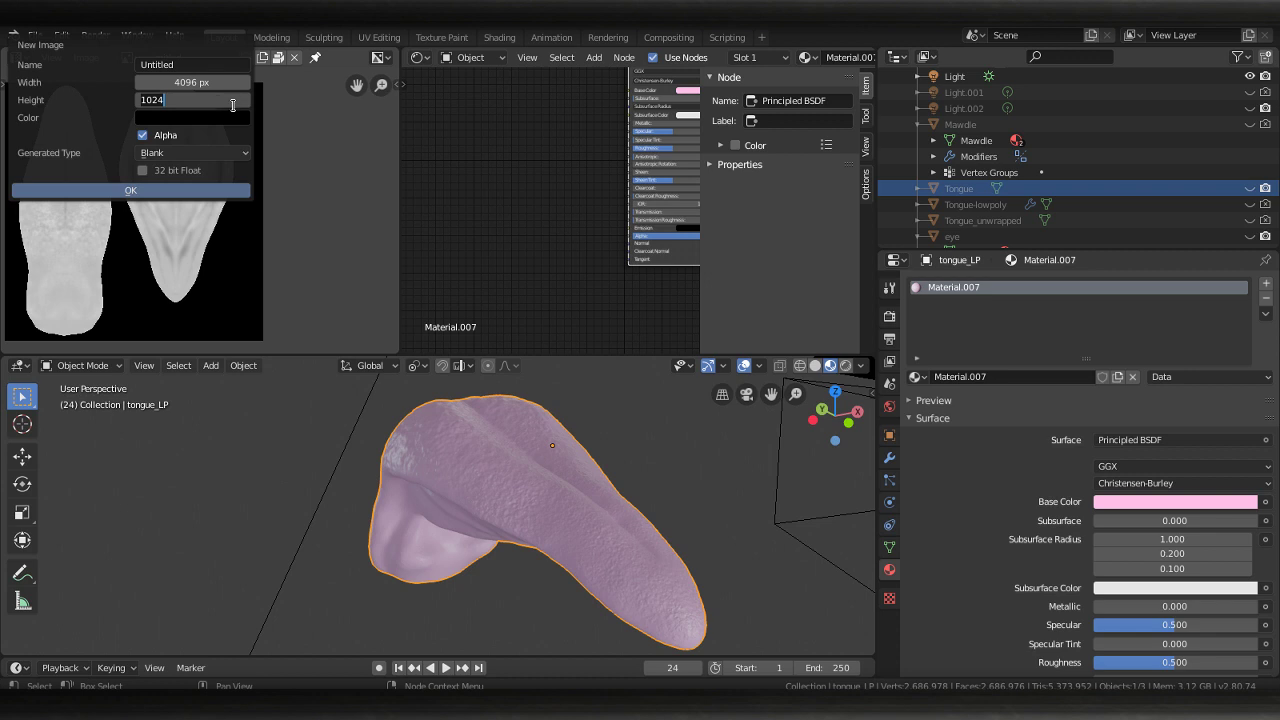
{"action": "key", "text": "End"}
{"action": "type", "text": "*4"}
{"action": "key", "text": "Return"}
Name the new image ton_bump, enable 32-bit float, turn off alpha, and create it
{"action": "left_click", "coordinate": [213, 64]}
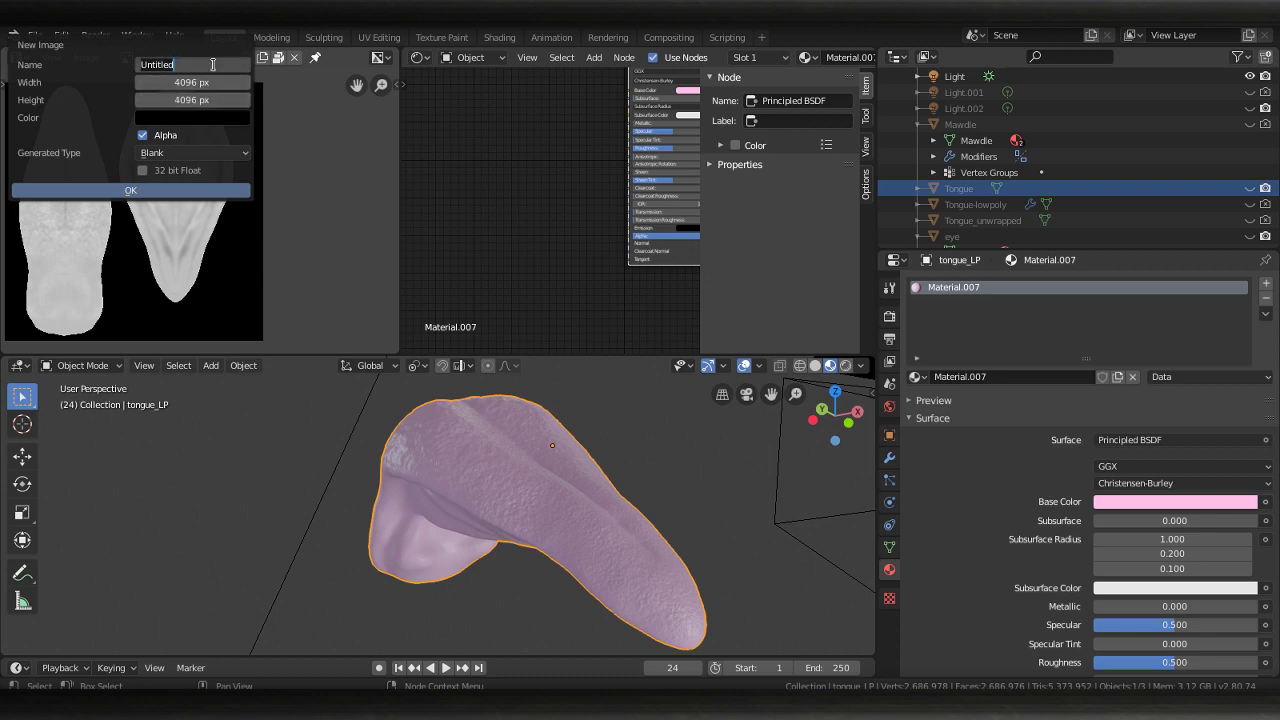
{"action": "key", "text": "BackSpace"}
{"action": "left_click", "coordinate": [137, 166]}
{"action": "left_click", "coordinate": [143, 170]}
{"action": "left_click", "coordinate": [142, 136]}
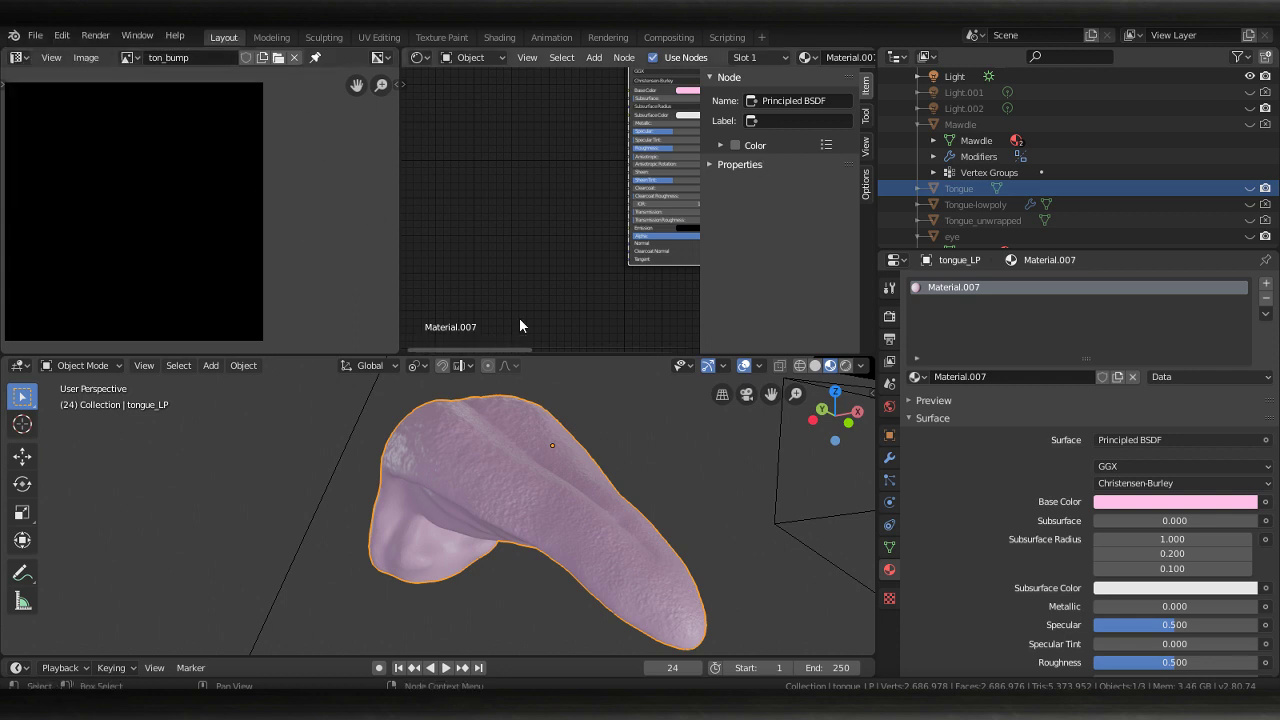
Check tongue_LP's UV layout against the ton_bump image in Edit Mode and return to Object Mode
{"action": "key", "text": "Tab"}
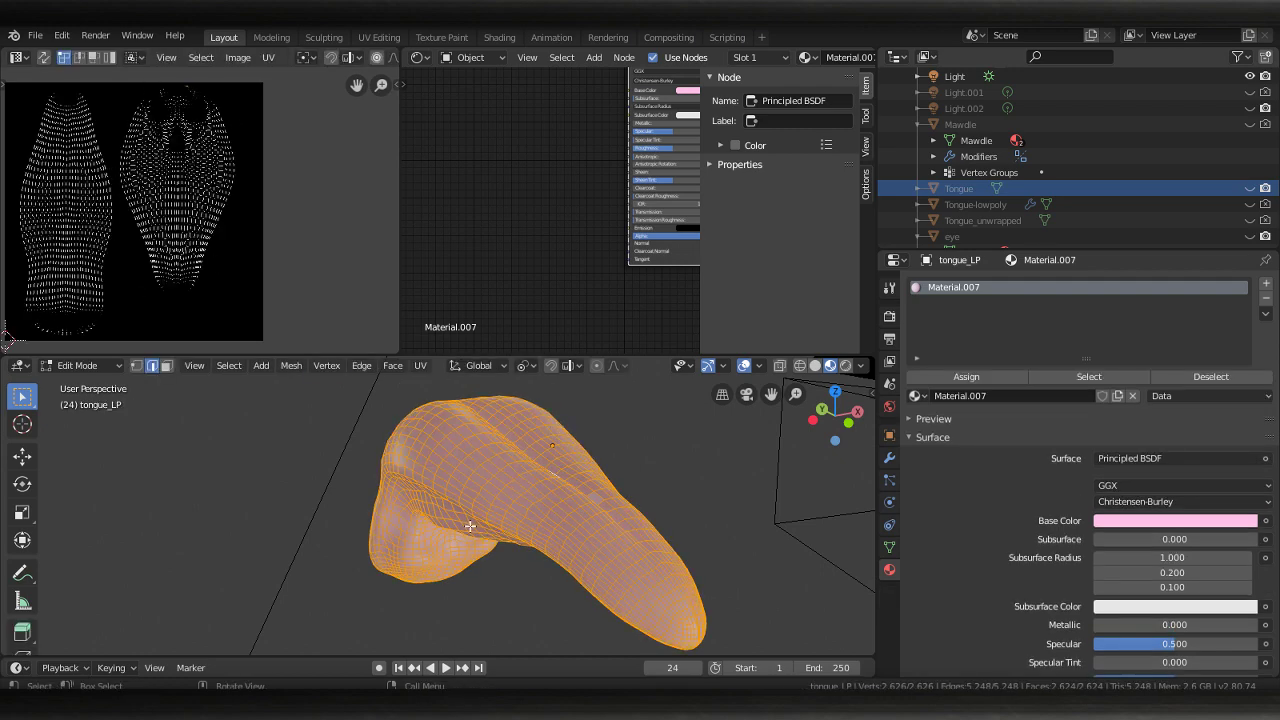
{"action": "scroll", "coordinate": [255, 170], "scroll_direction": "up", "scroll_amount": 6}
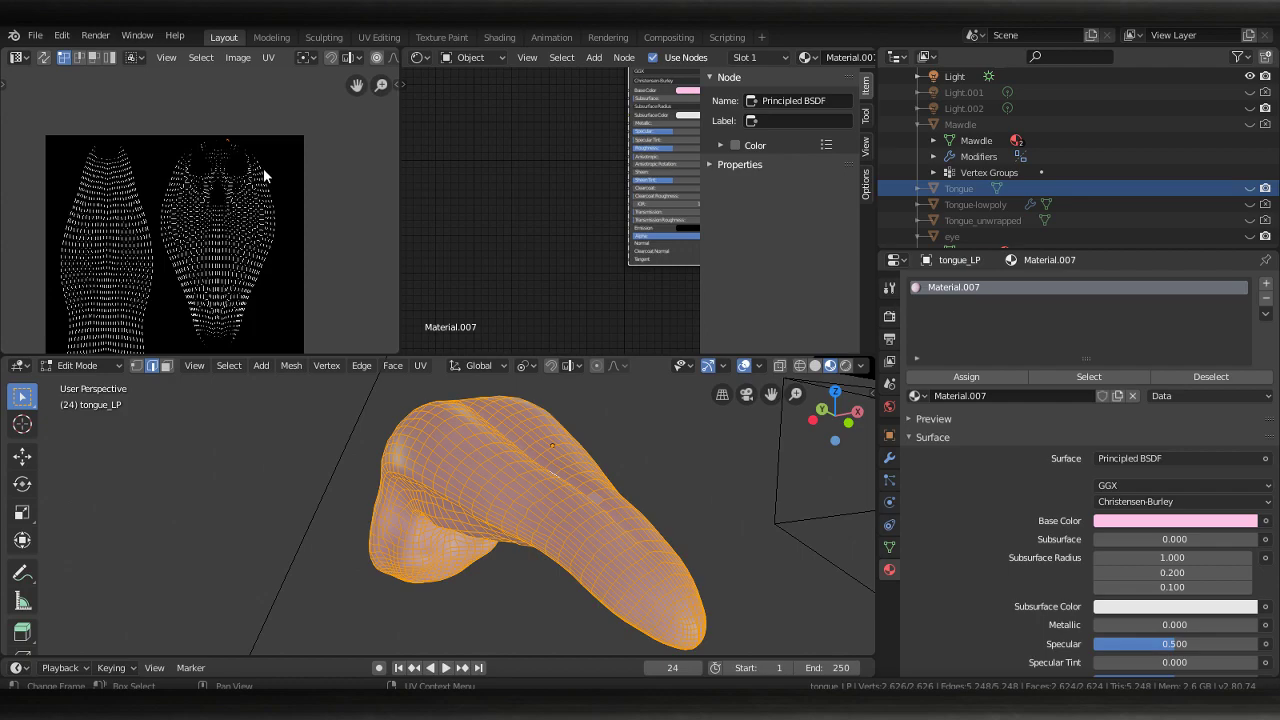
{"action": "middle_click_drag", "start_coordinate": [212, 120], "coordinate": [334, 119]}
{"action": "scroll", "coordinate": [315, 220], "scroll_direction": "down", "scroll_amount": 4}
{"action": "scroll", "coordinate": [331, 166], "scroll_direction": "down", "scroll_amount": 3}
{"action": "scroll", "coordinate": [302, 191], "scroll_direction": "up", "scroll_amount": 6}
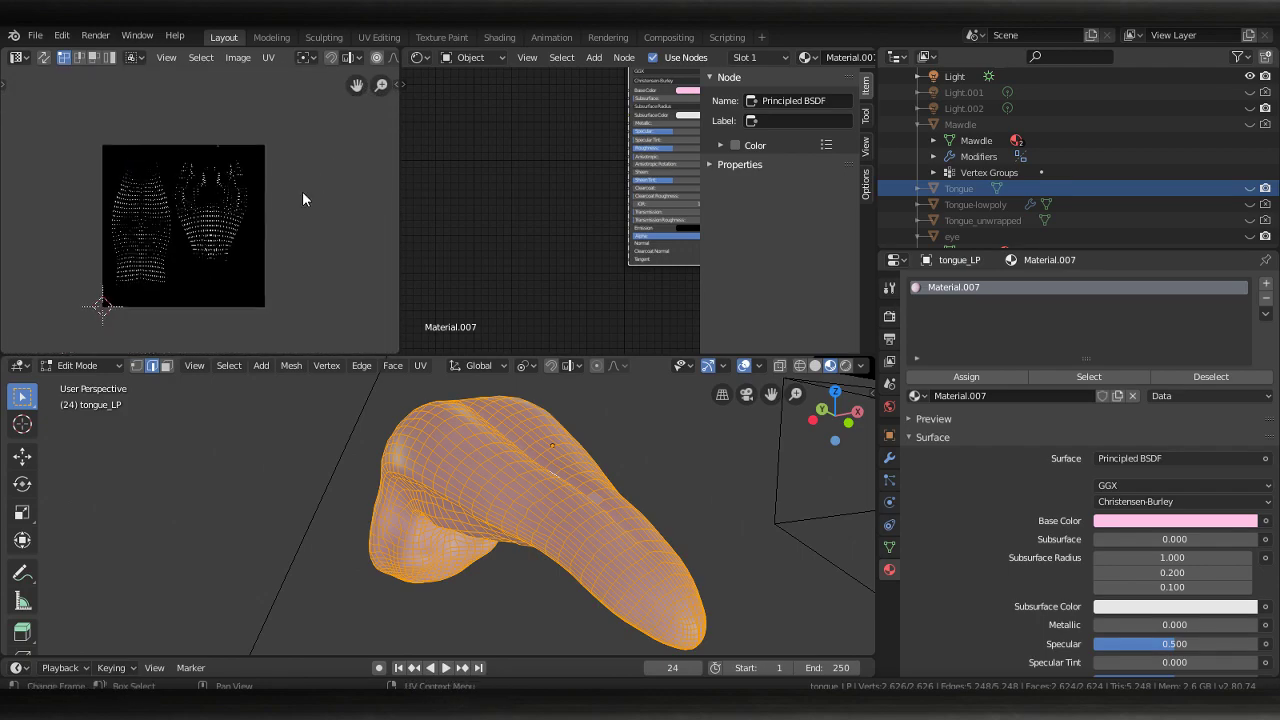
{"action": "scroll", "coordinate": [316, 217], "scroll_direction": "down", "scroll_amount": 2}
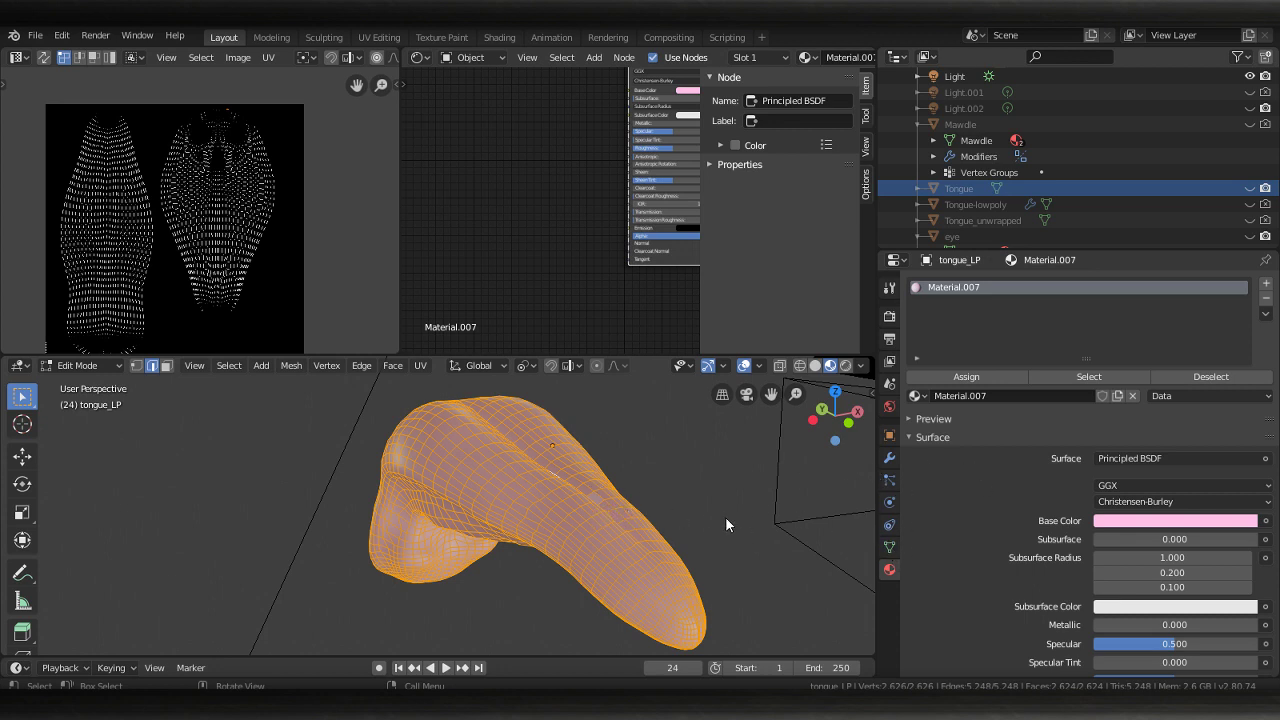
{"action": "key", "text": "Tab"}
Look through tongue_LP's properties and examine the Cycles bake options in the render settings
{"action": "middle_click_drag", "start_coordinate": [734, 530], "coordinate": [634, 531]}
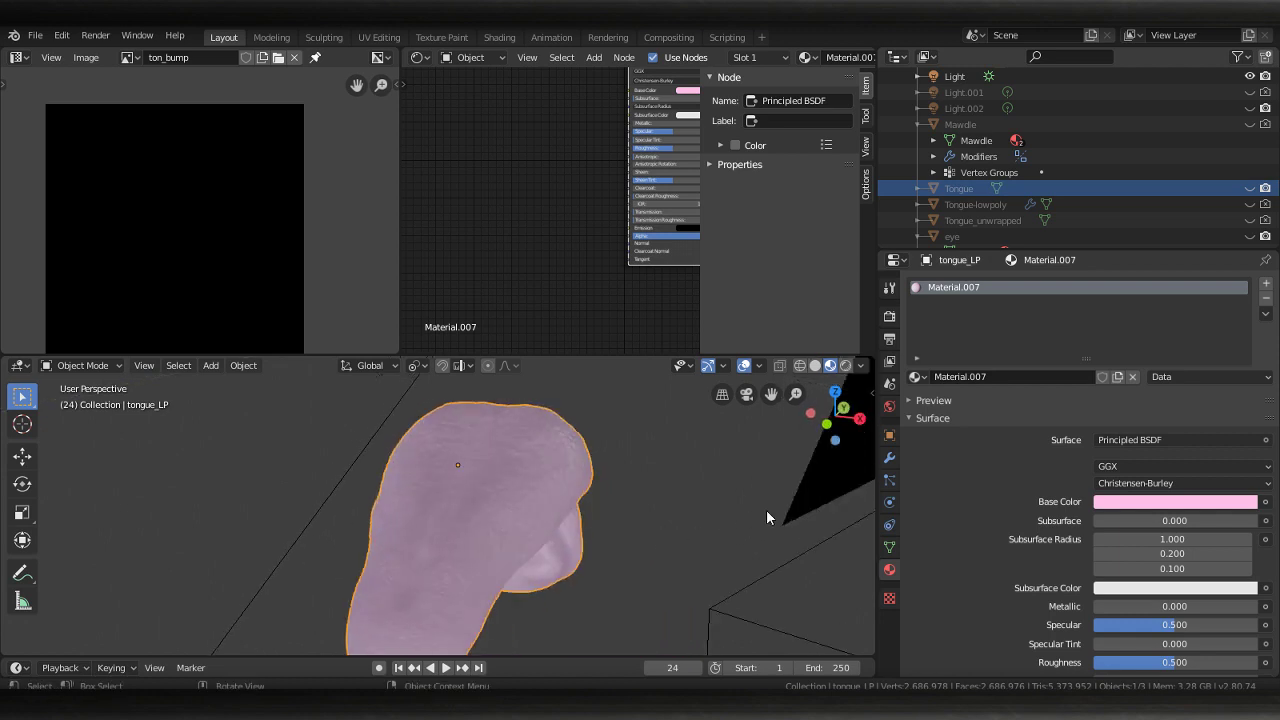
{"action": "left_click", "coordinate": [889, 458]}
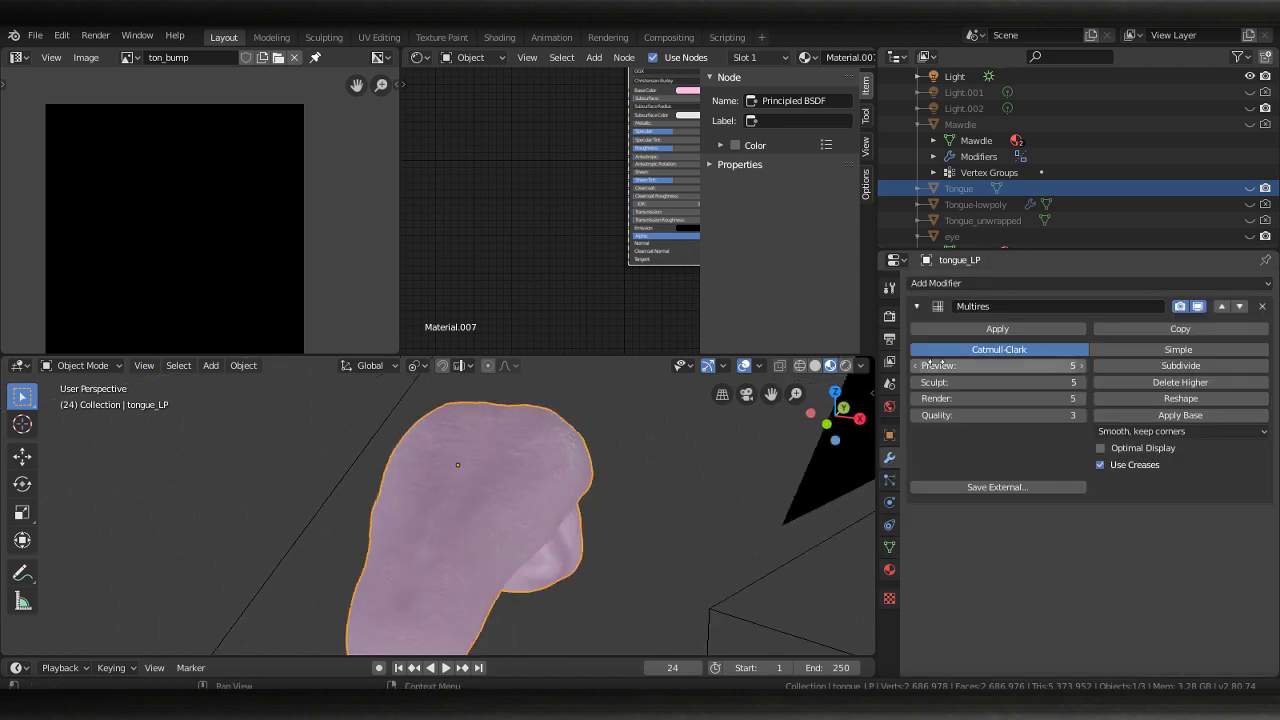
{"action": "left_click", "coordinate": [889, 572]}
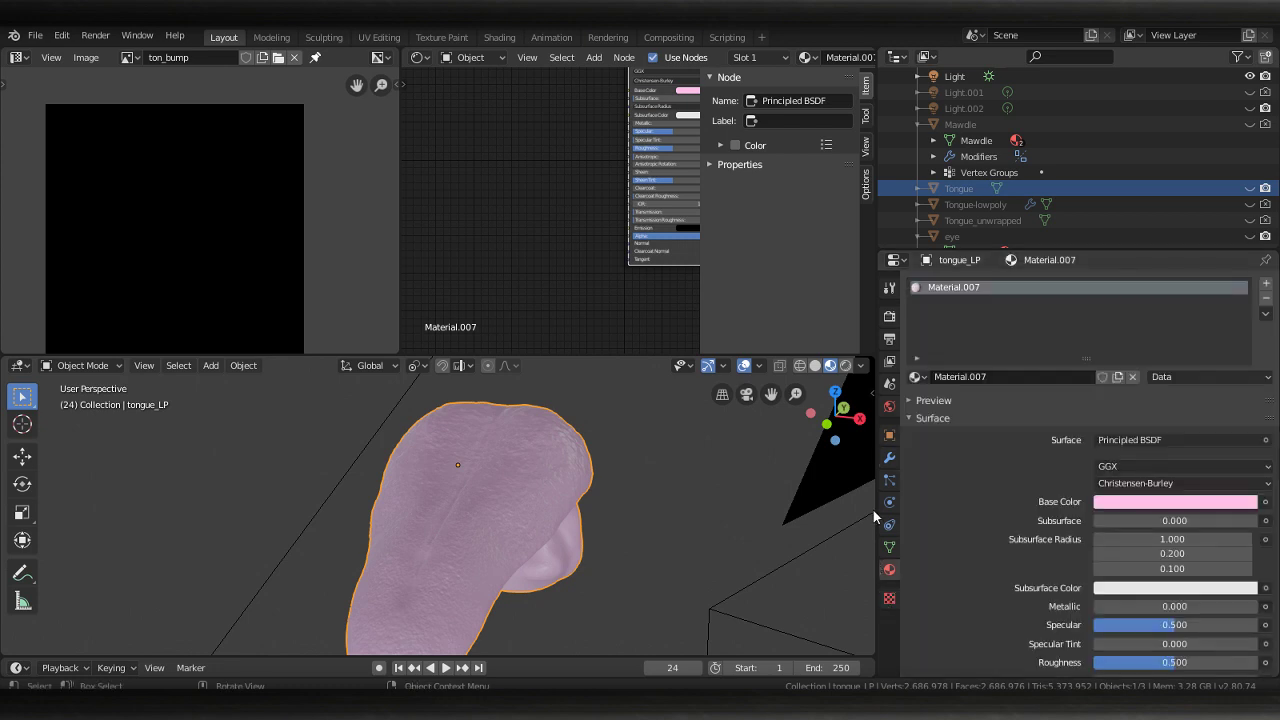
{"action": "left_click", "coordinate": [891, 287]}
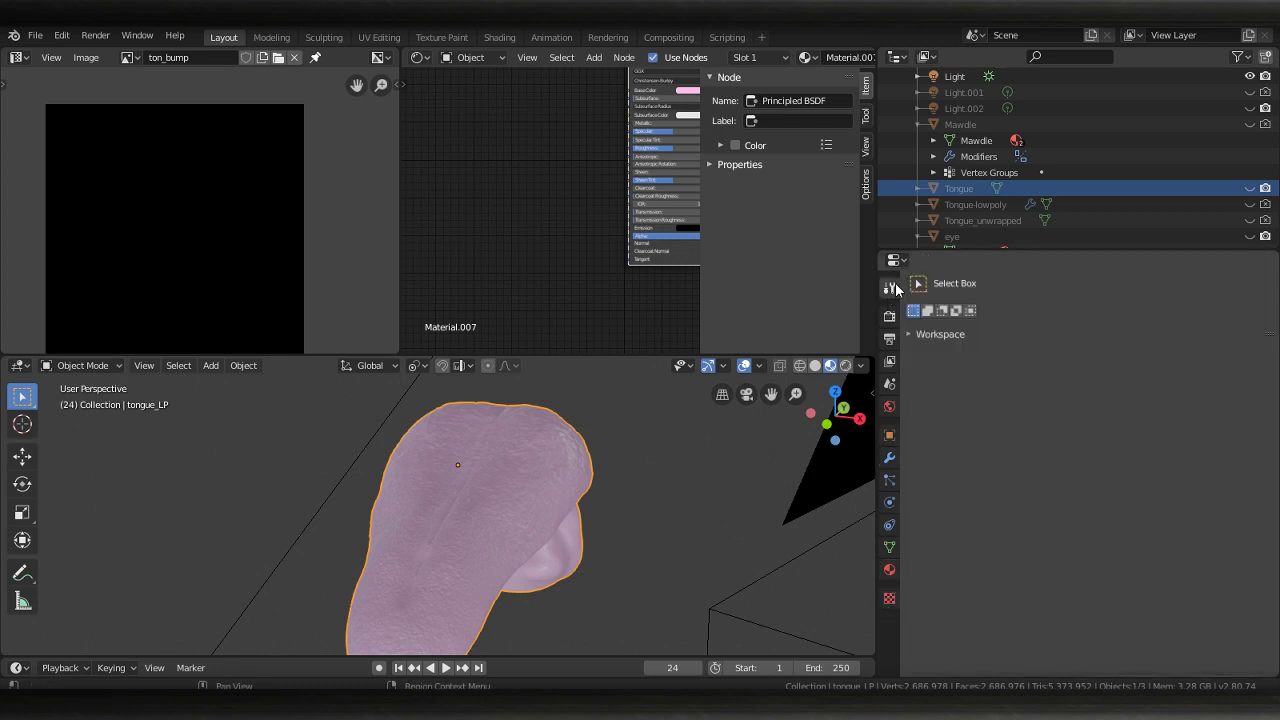
{"action": "left_click", "coordinate": [889, 599]}
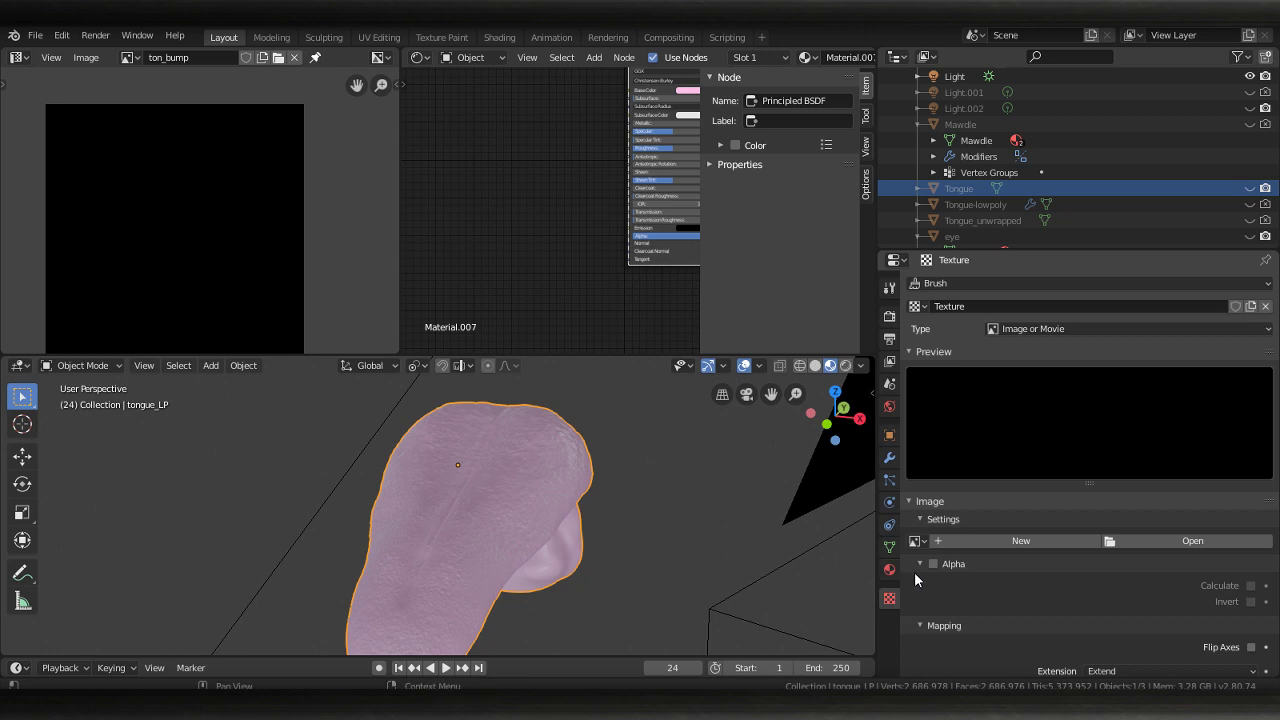
{"action": "left_click", "coordinate": [889, 316]}
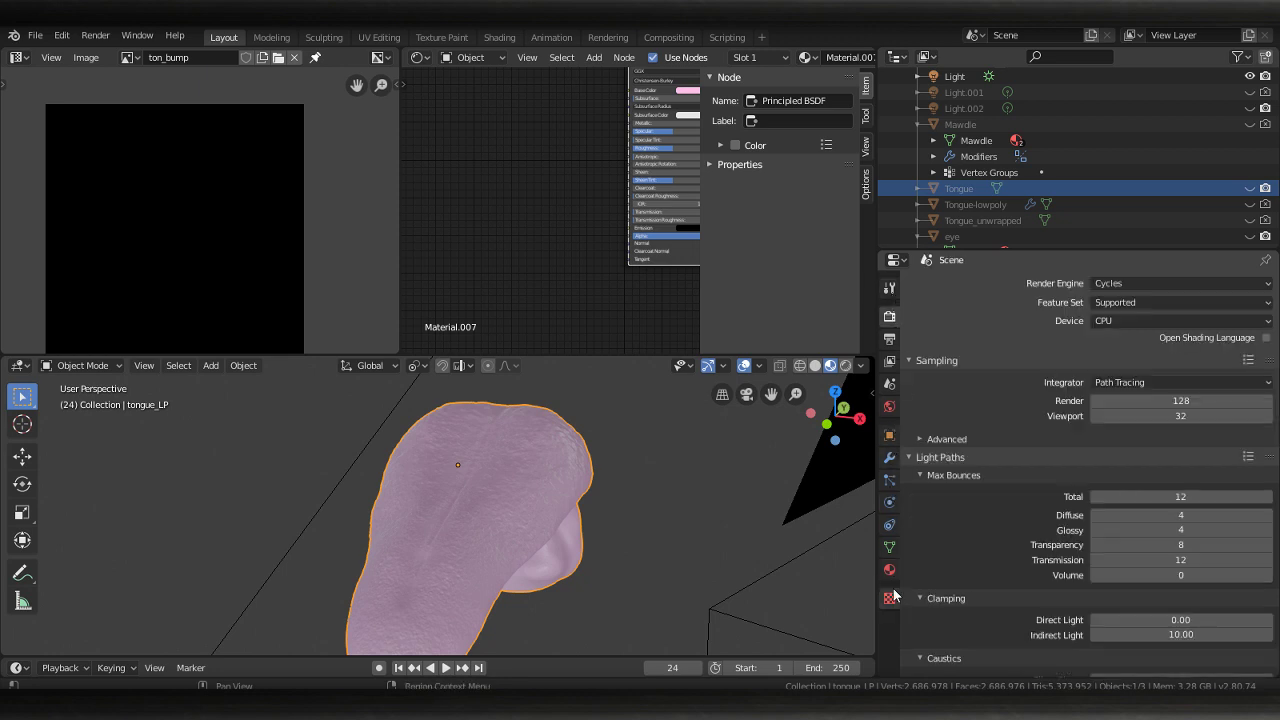
{"action": "scroll", "coordinate": [1109, 523], "scroll_direction": "down", "scroll_amount": 15}
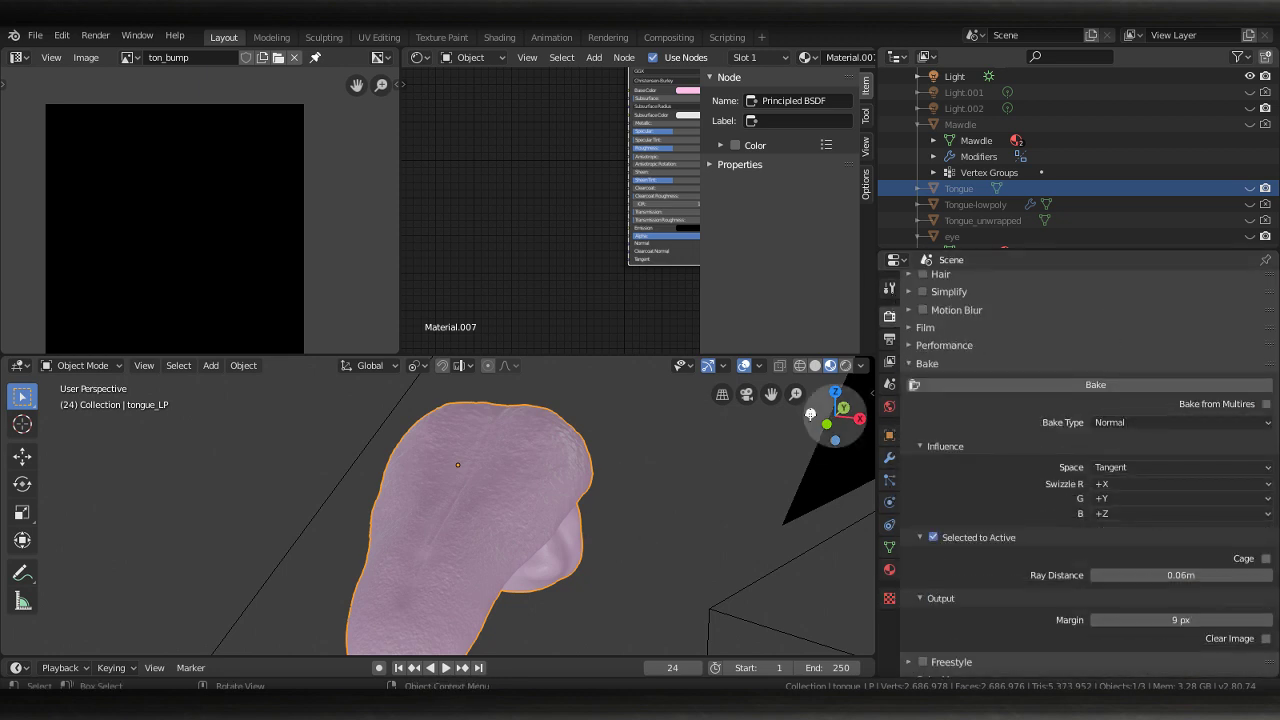
Set the preview level of tongue_LP's Multires modifier to 0 and check the model's smooth base shape
{"action": "left_click", "coordinate": [889, 460]}
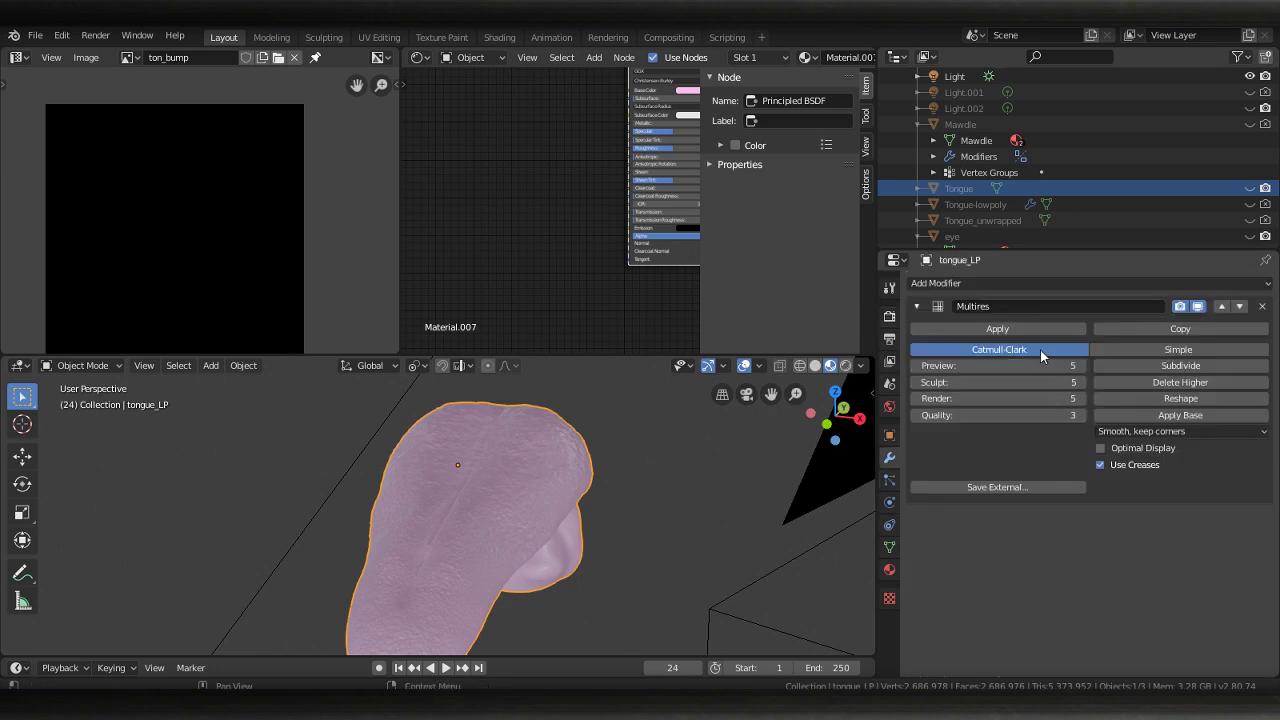
{"action": "left_click", "coordinate": [913, 366]}
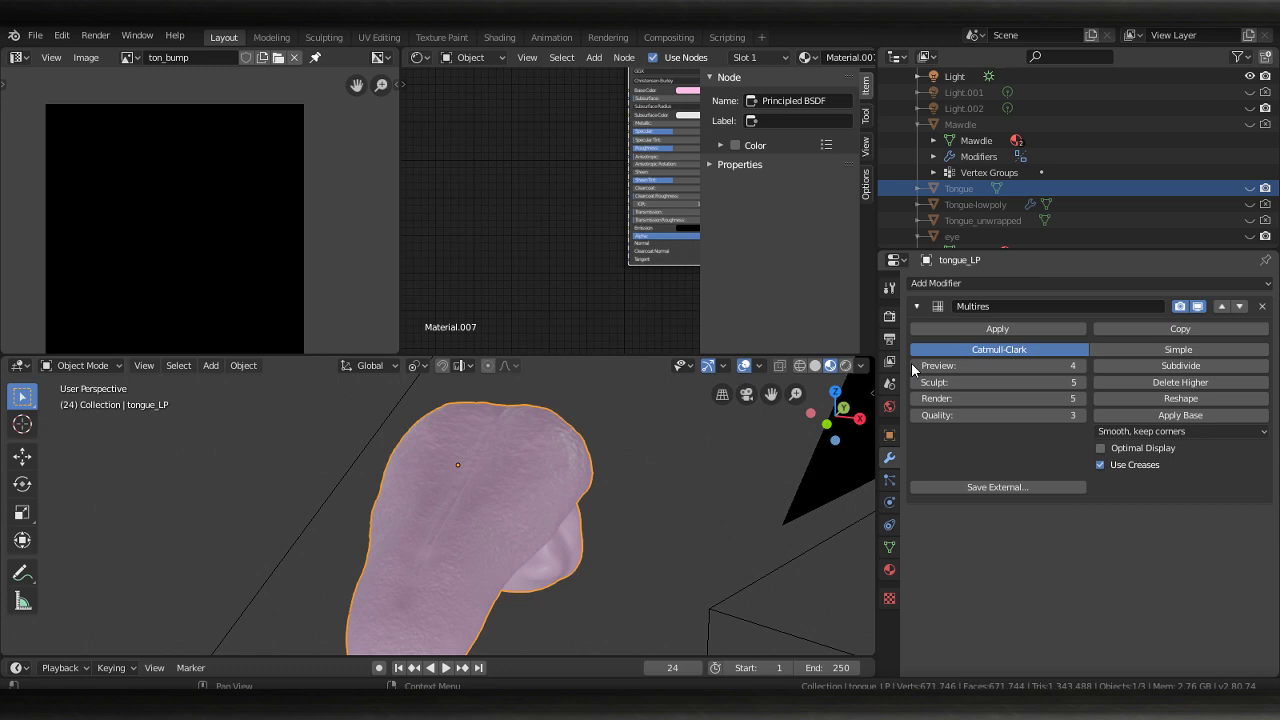
{"action": "left_click", "coordinate": [912, 365]}
{"action": "left_click", "coordinate": [912, 365]}
{"action": "left_click", "coordinate": [912, 365]}
{"action": "left_click", "coordinate": [912, 365]}
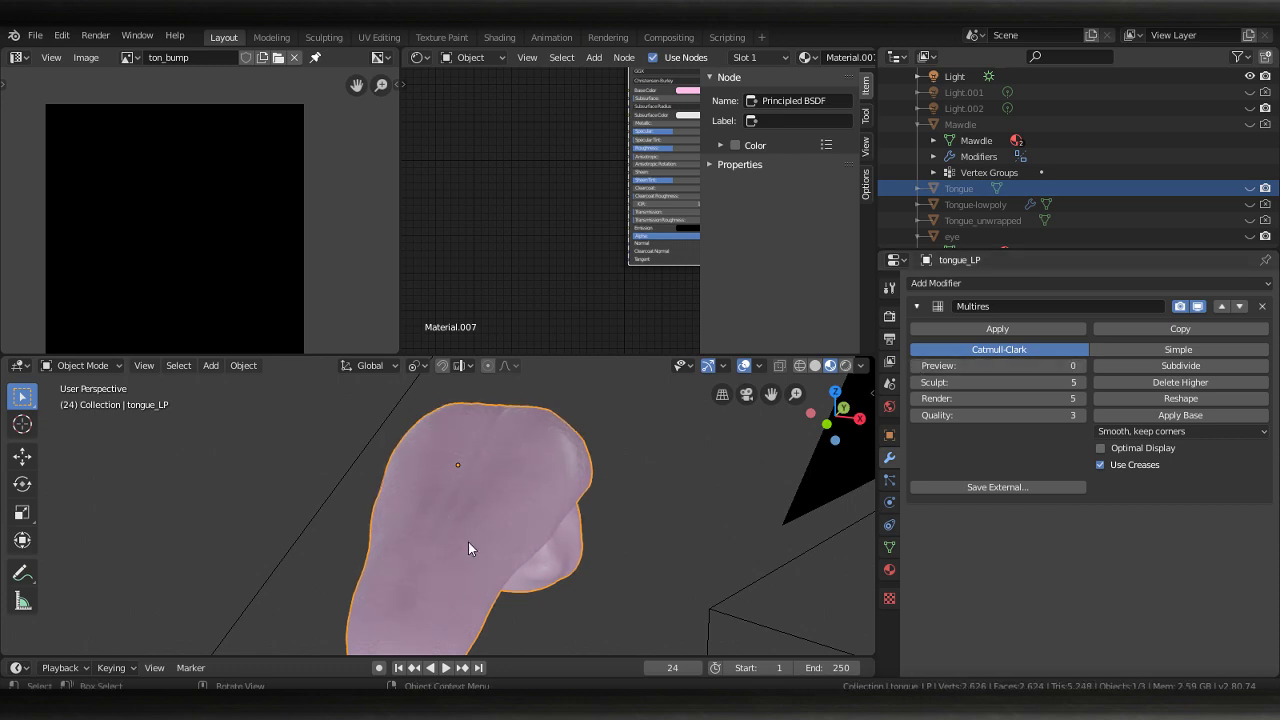
{"action": "middle_click_drag", "start_coordinate": [468, 542], "coordinate": [530, 465]}
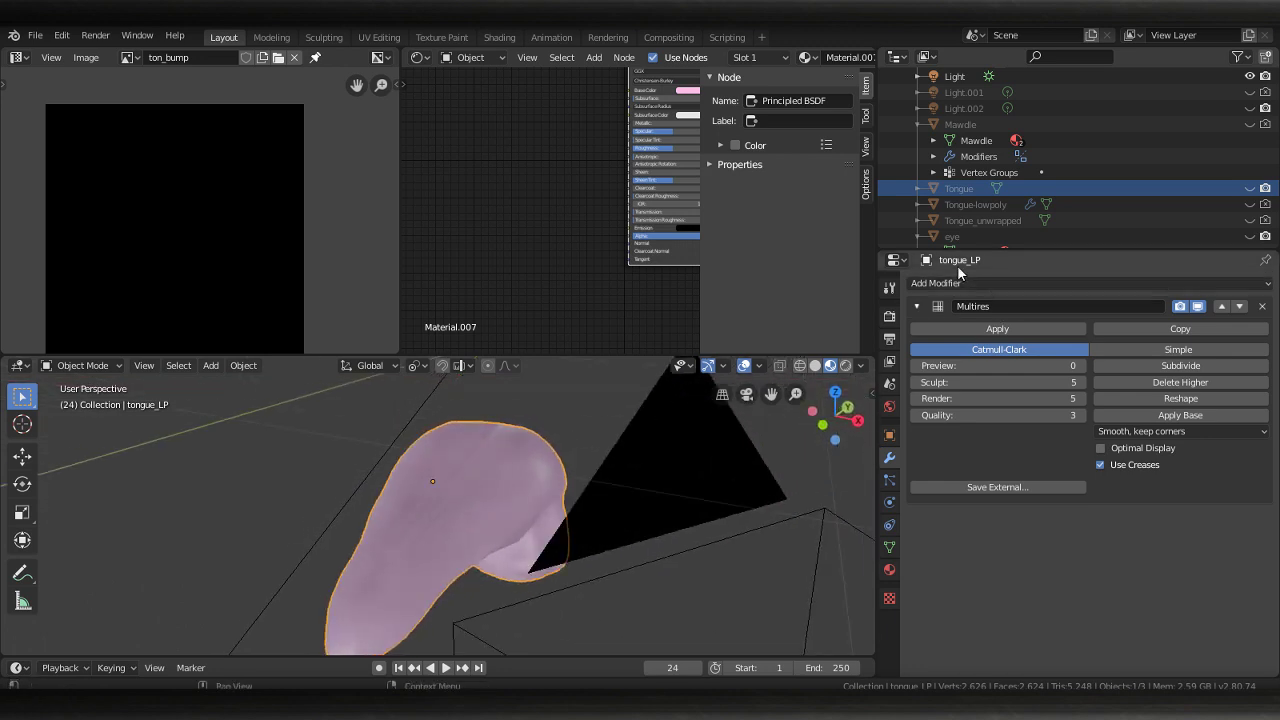
Switch the render engine to Eevee and back to Cycles in the render settings
{"action": "left_click", "coordinate": [889, 317]}
{"action": "scroll", "coordinate": [1030, 482], "scroll_direction": "down", "scroll_amount": 1}
{"action": "scroll", "coordinate": [1030, 482], "scroll_direction": "up", "scroll_amount": 1}
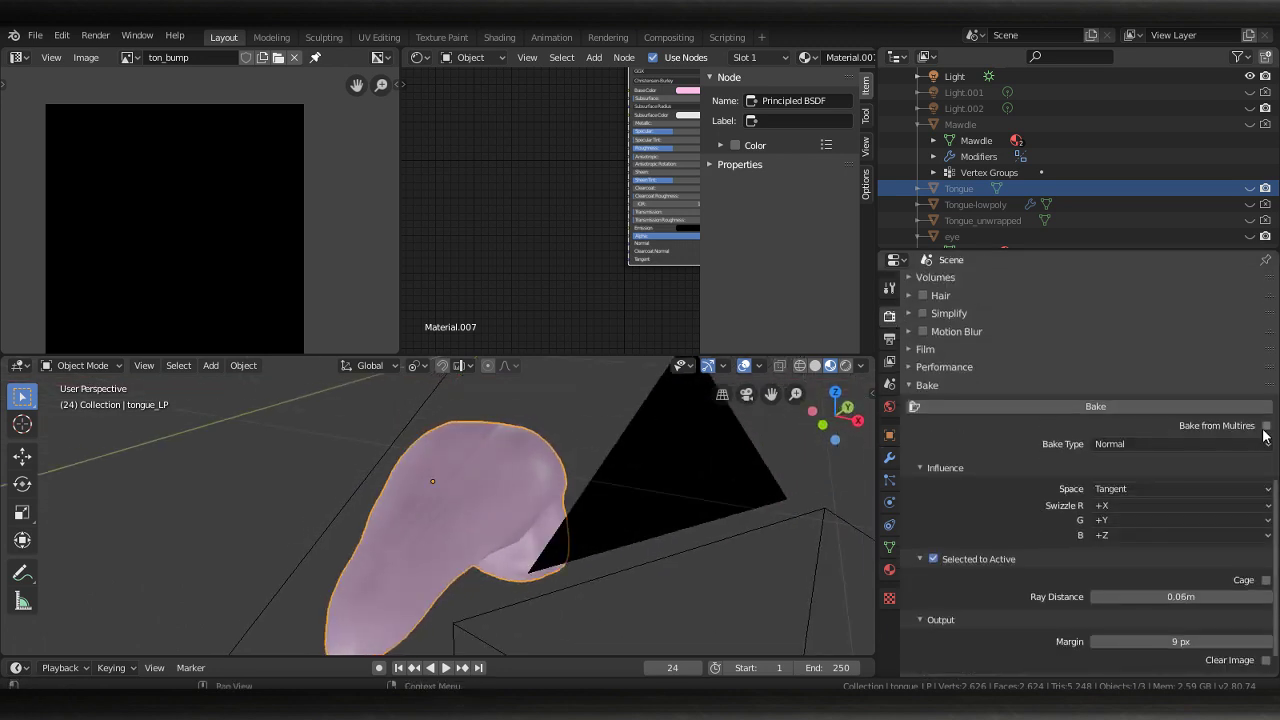
{"action": "scroll", "coordinate": [1049, 319], "scroll_direction": "up", "scroll_amount": 10}
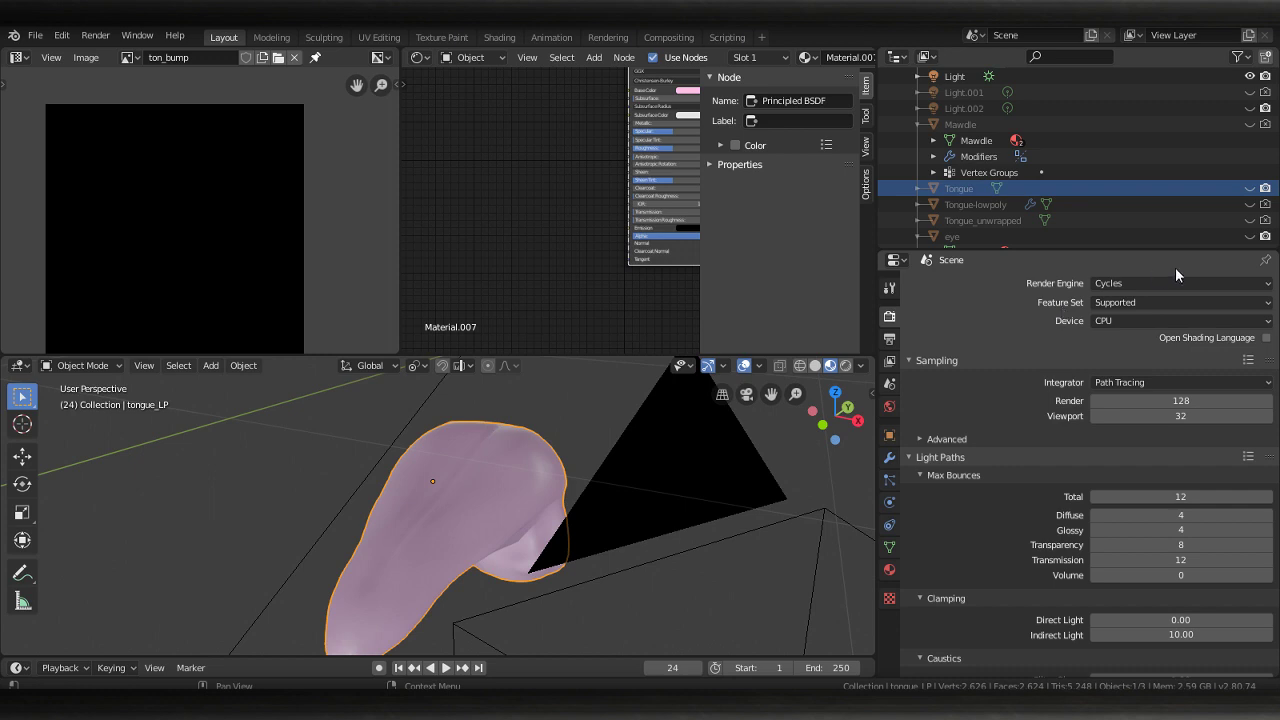
{"action": "left_click", "coordinate": [1186, 284]}
{"action": "left_click", "coordinate": [1168, 300]}
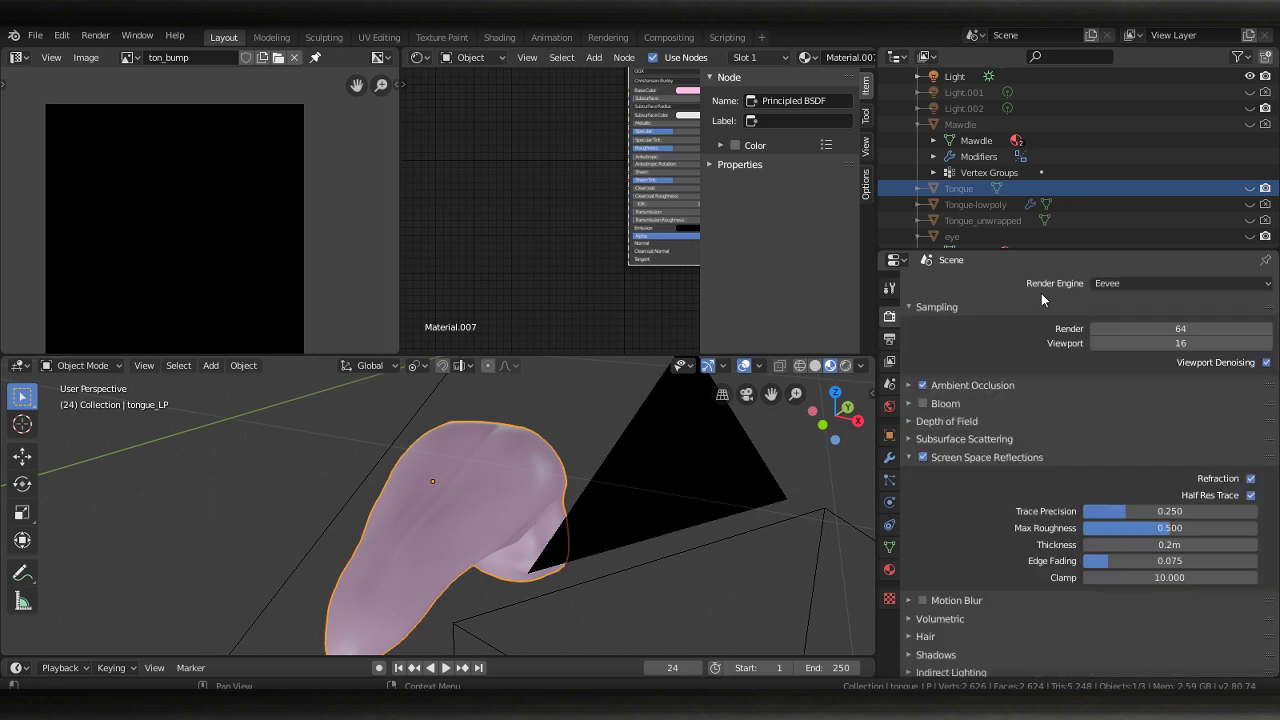
{"action": "left_click", "coordinate": [1182, 281]}
{"action": "left_click", "coordinate": [1125, 333]}
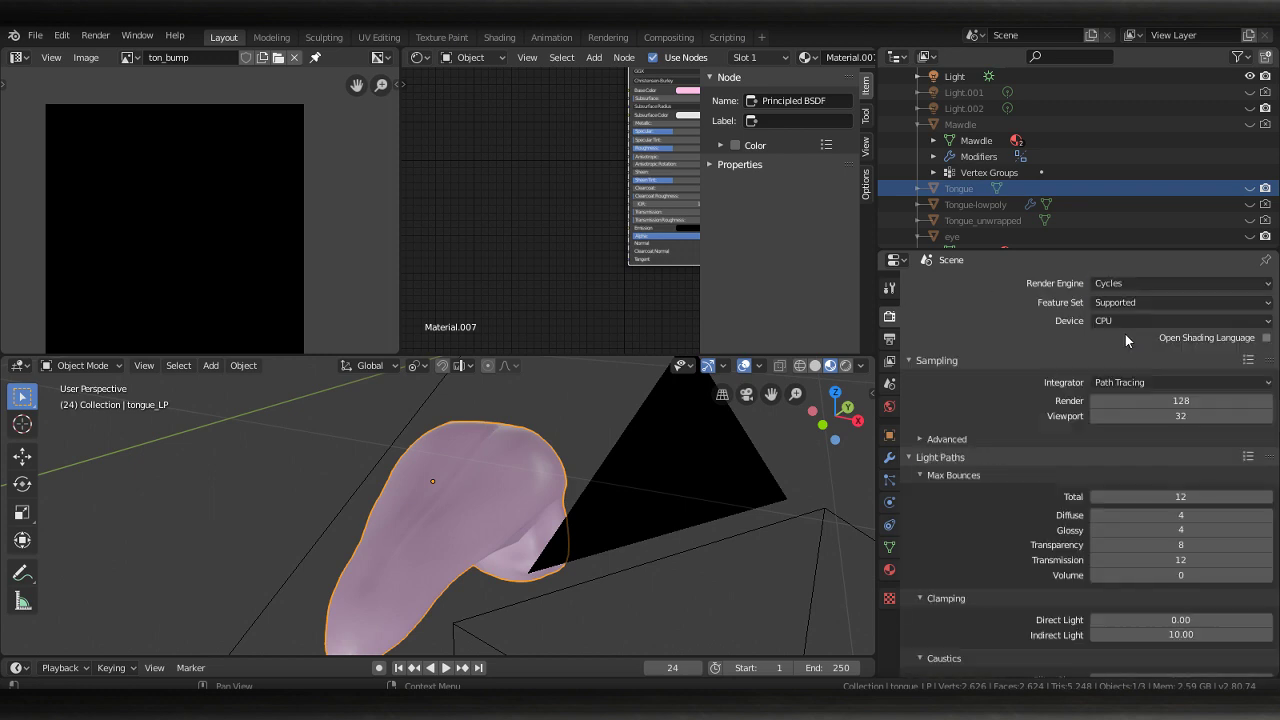
Collapse the Sampling and Light Paths settings and keep the Bake settings expanded
{"action": "left_click", "coordinate": [908, 360]}
{"action": "left_click", "coordinate": [908, 378]}
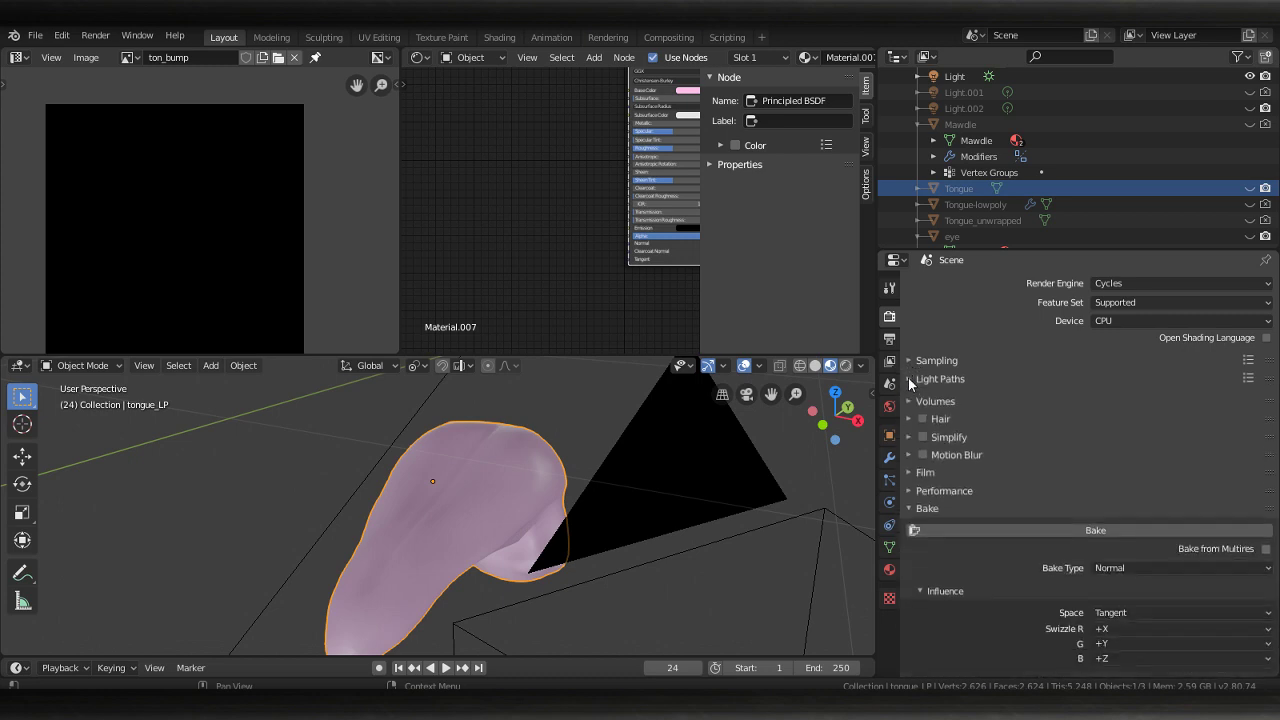
{"action": "scroll", "coordinate": [1013, 455], "scroll_direction": "down", "scroll_amount": 4}
{"action": "left_click", "coordinate": [913, 352]}
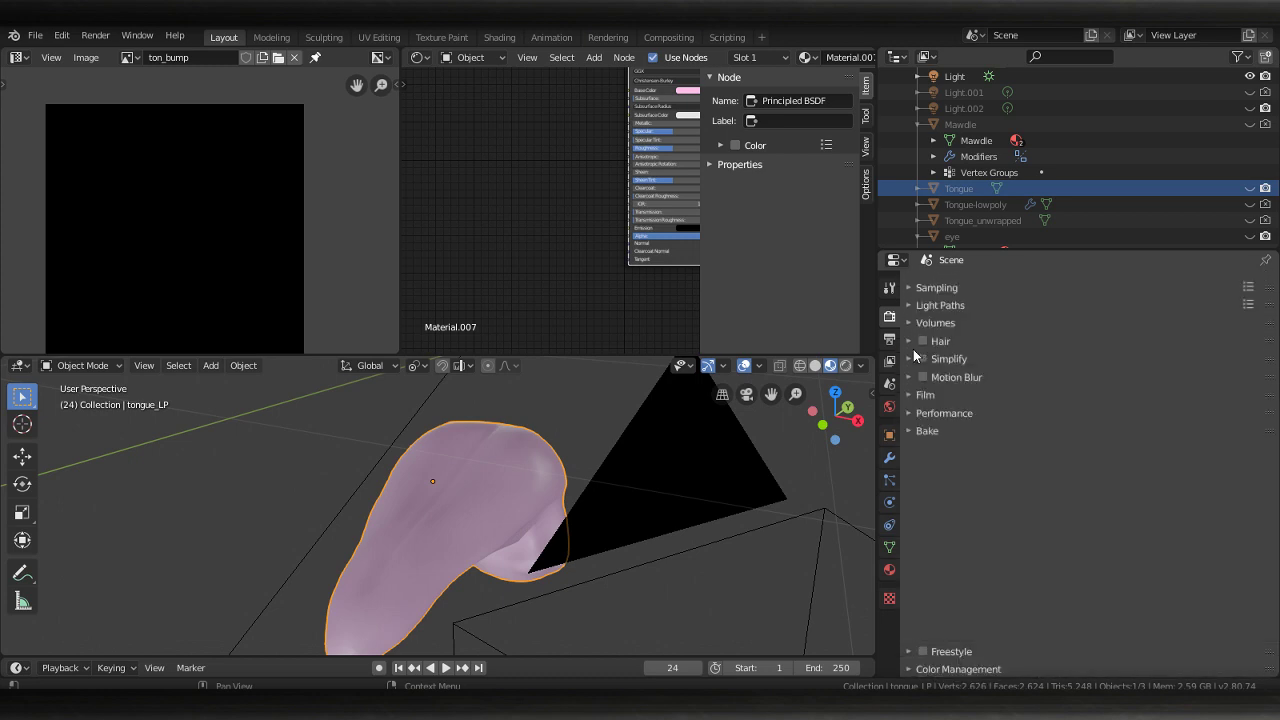
{"action": "left_click", "coordinate": [908, 505]}
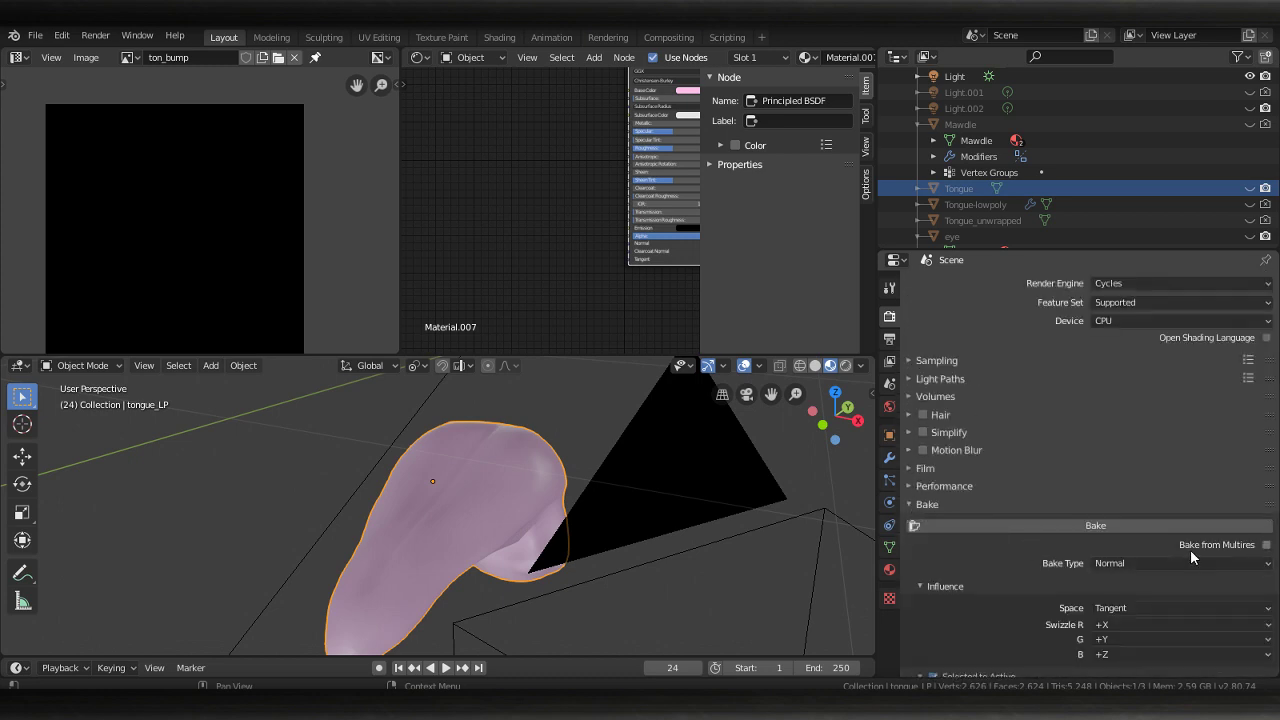
Enable Bake from Multires and set the bake type to Displacement
{"action": "scroll", "coordinate": [1190, 549], "scroll_direction": "down", "scroll_amount": 2}
{"action": "left_click", "coordinate": [1267, 482]}
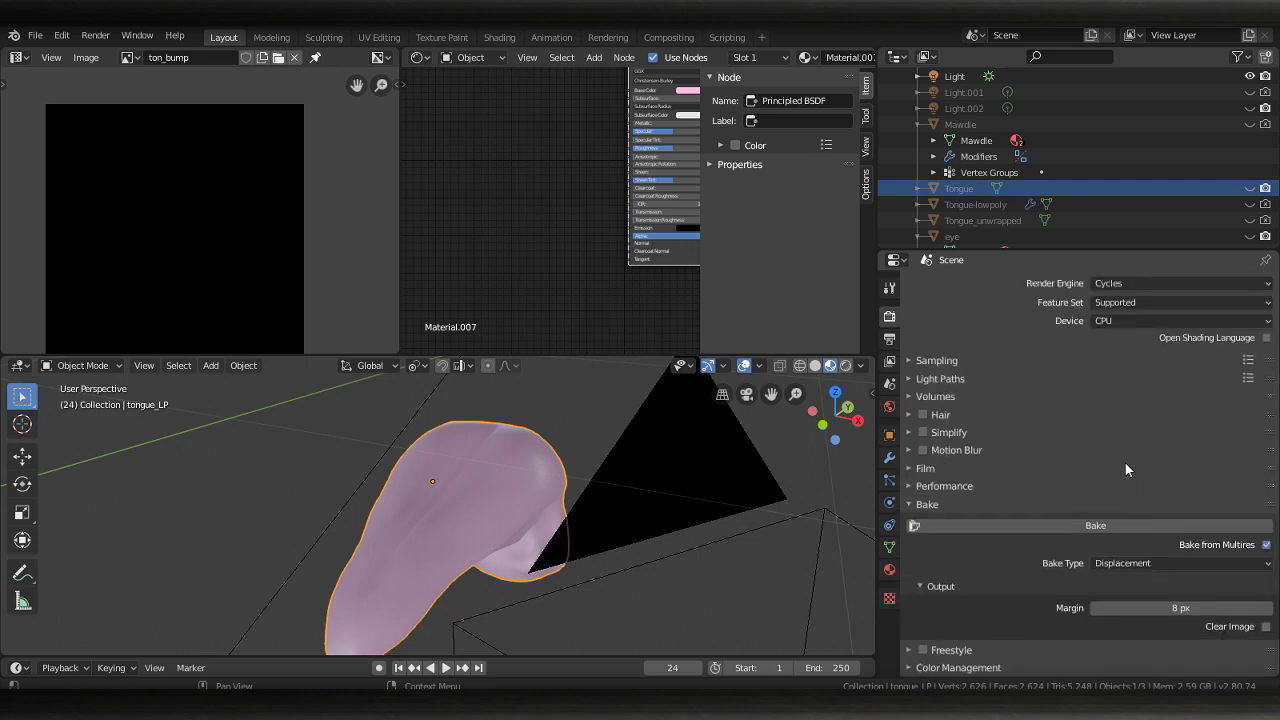
{"action": "left_click", "coordinate": [1195, 563]}
{"action": "left_click", "coordinate": [1144, 596]}
{"action": "left_click", "coordinate": [1151, 563]}
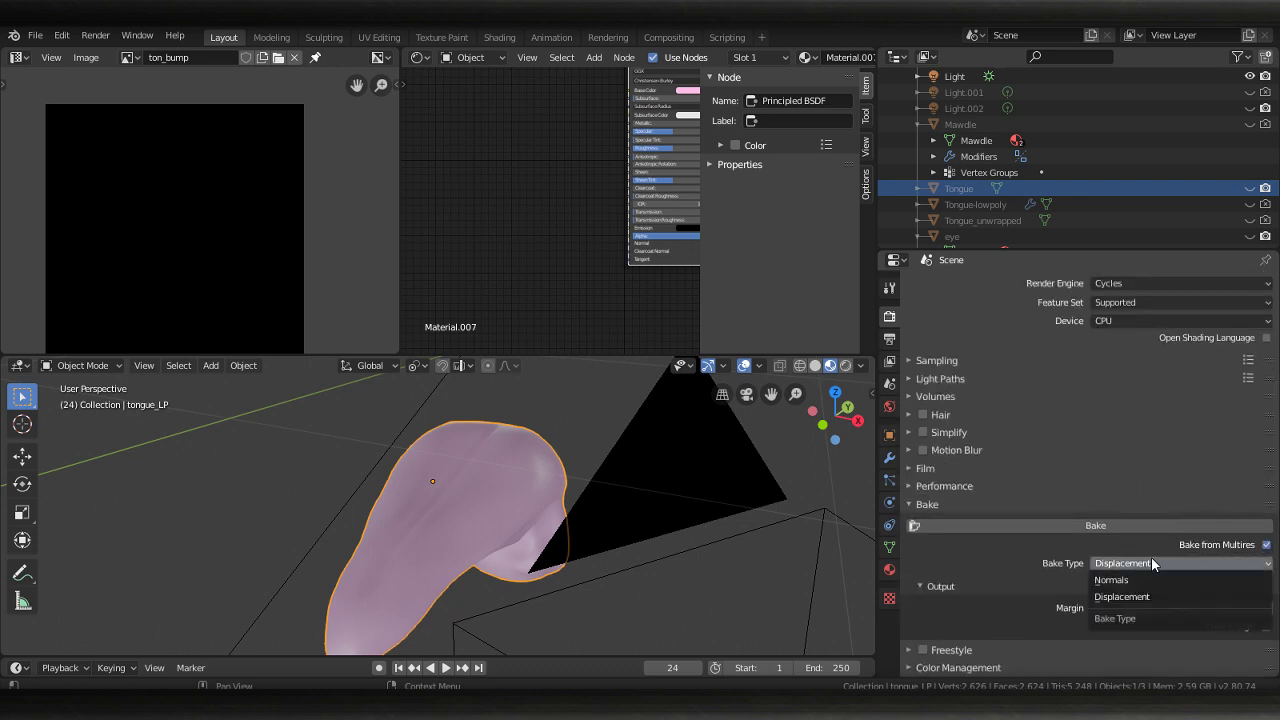
{"action": "left_click", "coordinate": [1113, 436]}
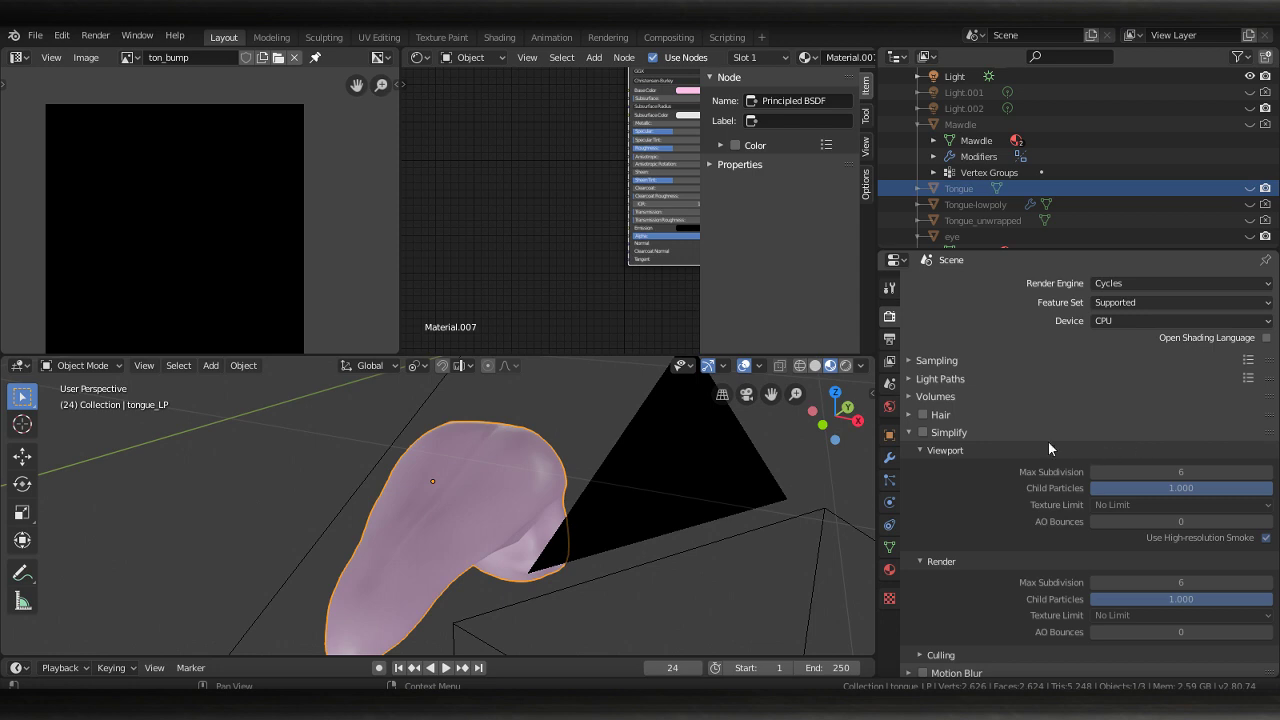
{"action": "left_click", "coordinate": [910, 434]}
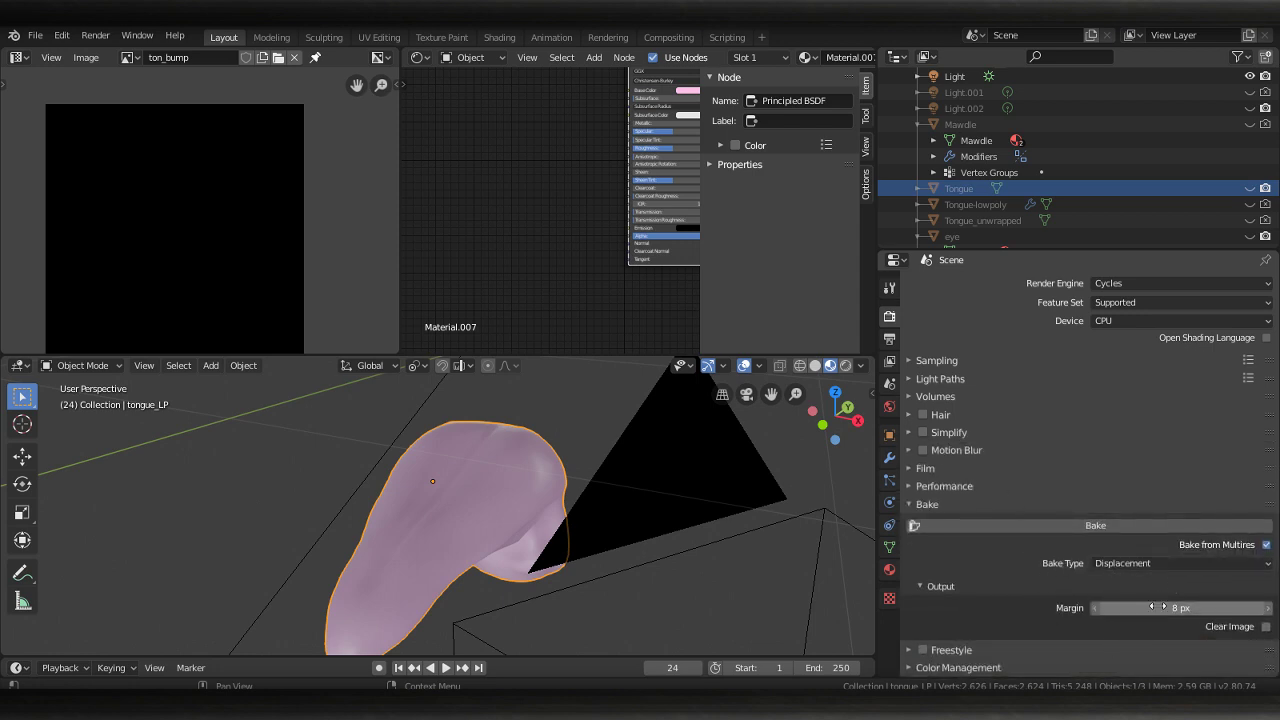
Try to bake the Multires displacement of tongue_LP
{"action": "middle_click_drag", "start_coordinate": [454, 481], "coordinate": [415, 452]}
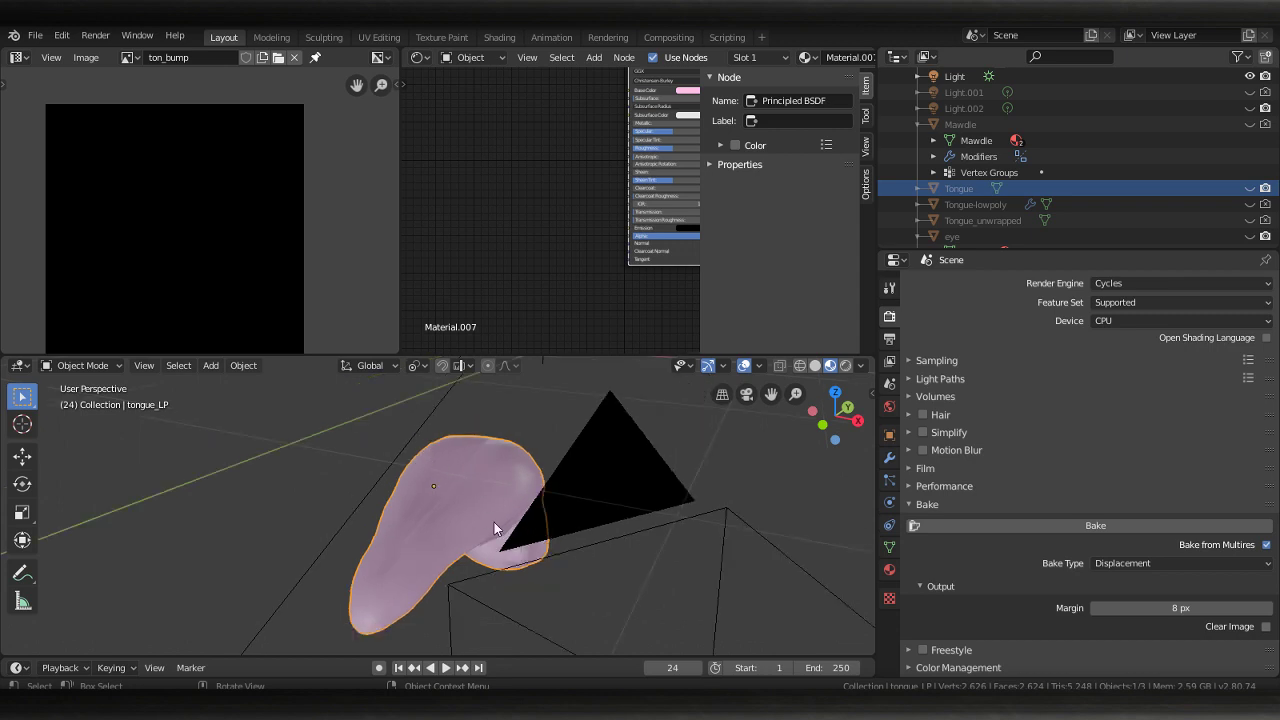
{"action": "middle_click_drag", "start_coordinate": [494, 522], "coordinate": [551, 467]}
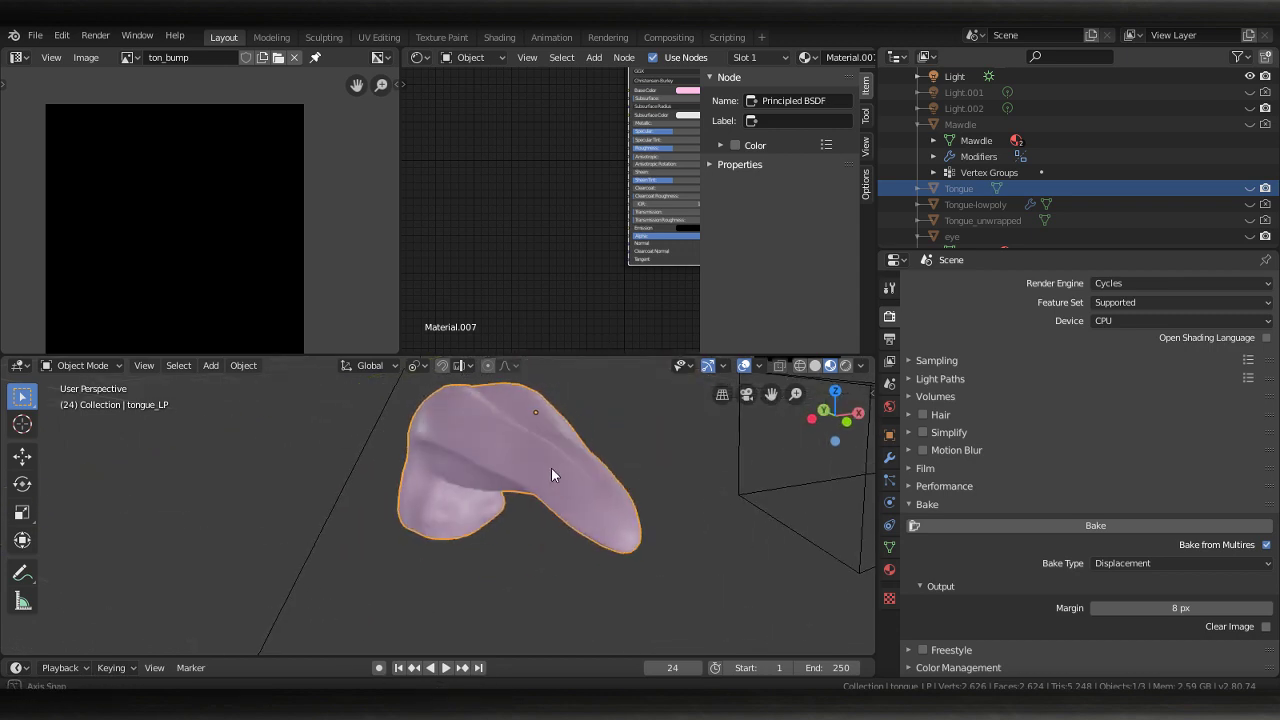
{"action": "left_click", "coordinate": [1166, 527]}
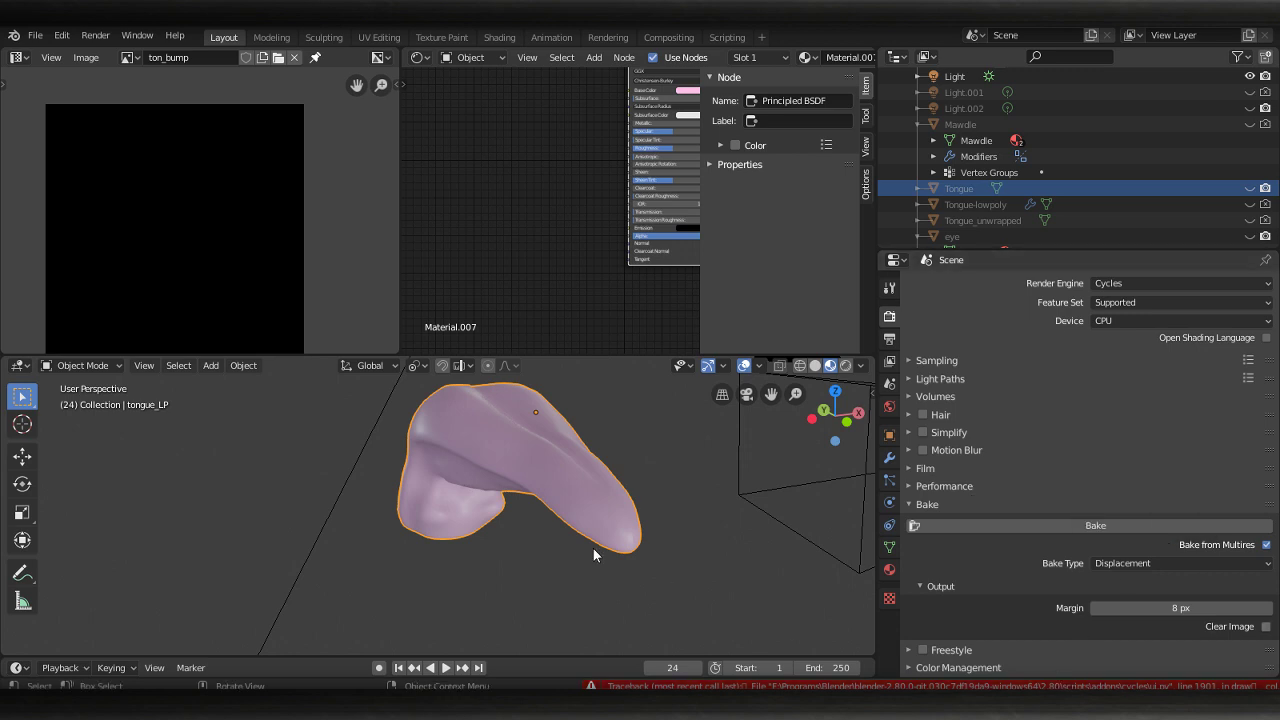
Add a Bump node next to the Principled BSDF in tongue_LP's material
{"action": "key", "text": "Tab"}
{"action": "middle_click_drag", "start_coordinate": [520, 237], "coordinate": [594, 215]}
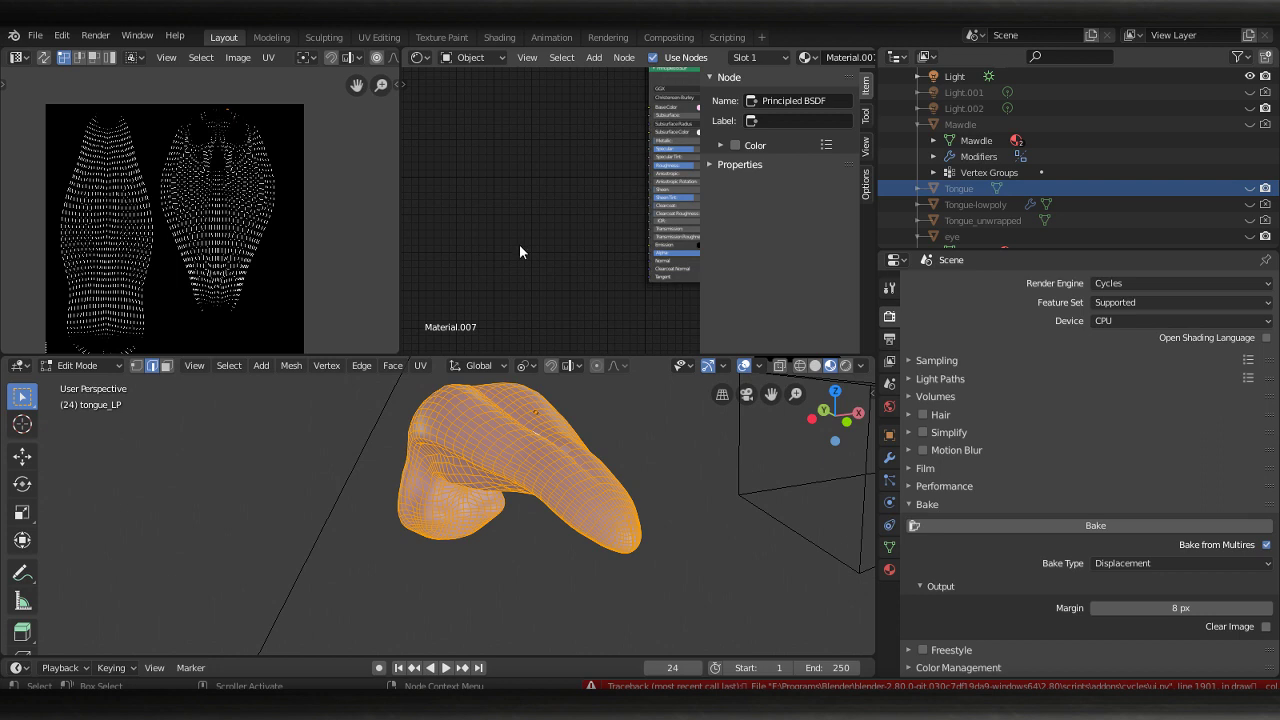
{"action": "key", "text": "shift+a"}
{"action": "mouse_move", "coordinate": [590, 296]}
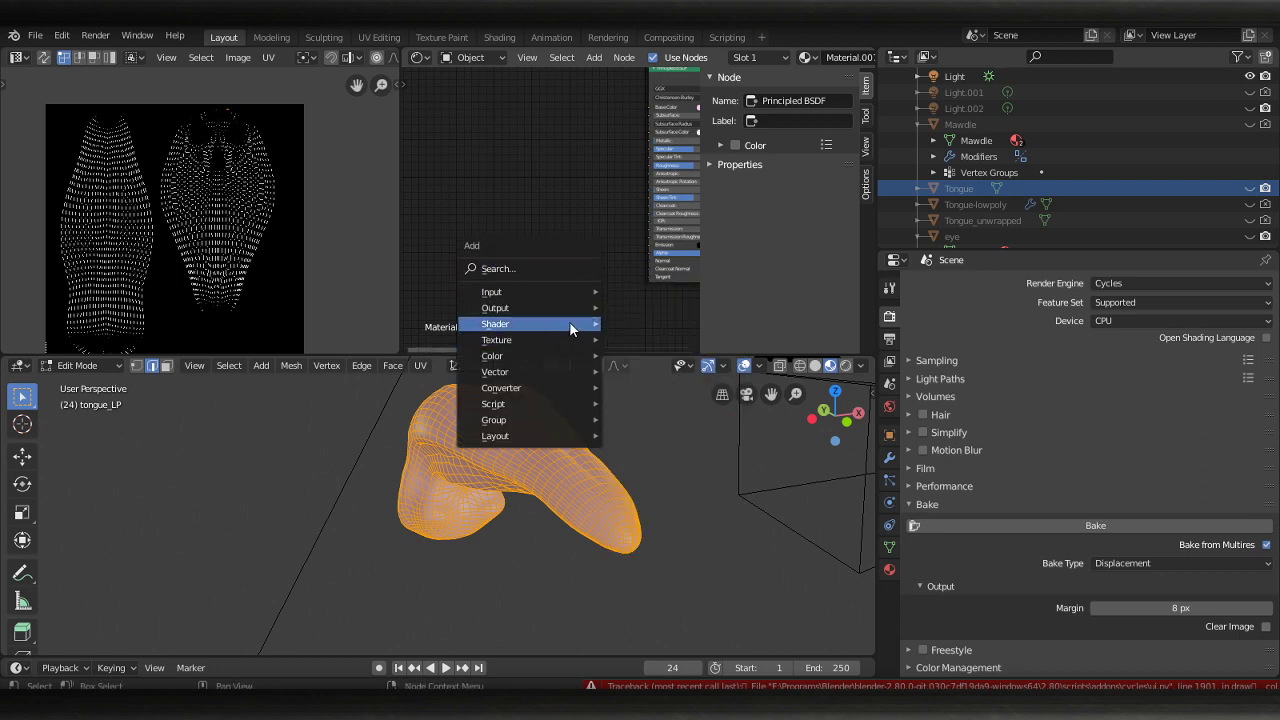
{"action": "mouse_move", "coordinate": [570, 323]}
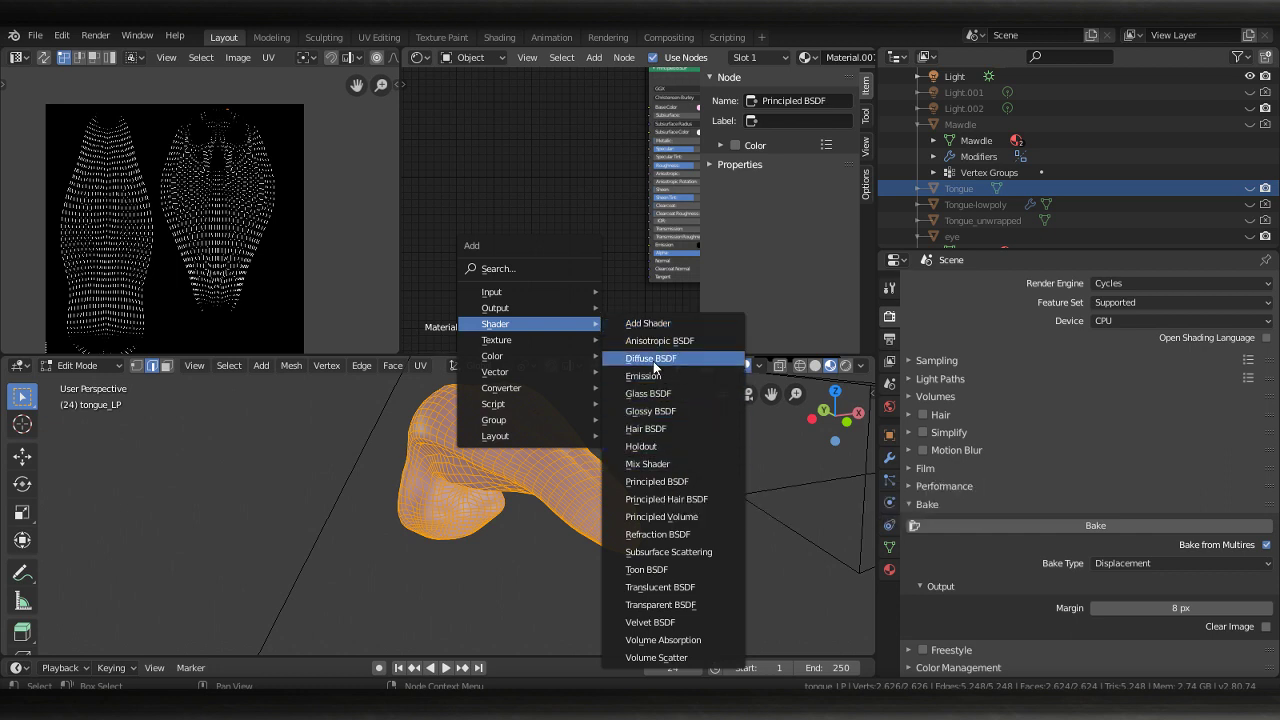
{"action": "mouse_move", "coordinate": [578, 386]}
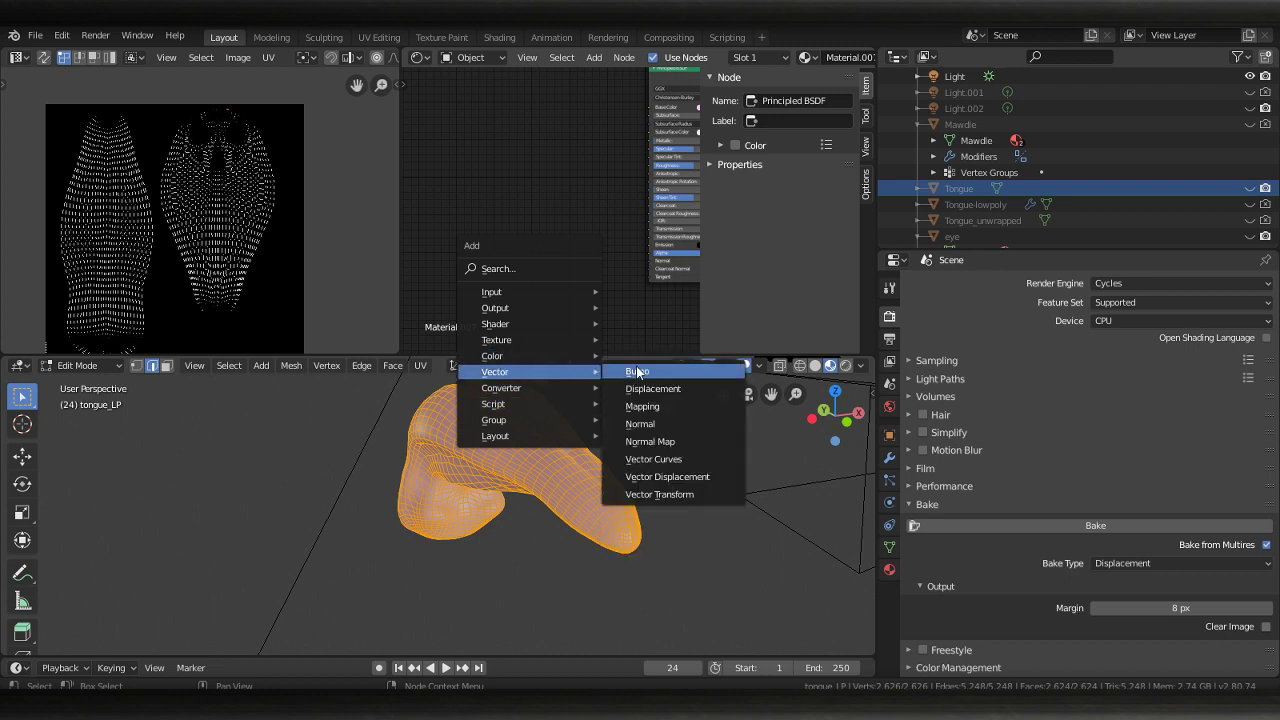
{"action": "left_click", "coordinate": [636, 371]}
{"action": "left_click", "coordinate": [524, 310]}
Add an Image Texture node in front of the Bump node
{"action": "key", "text": "shift+a"}
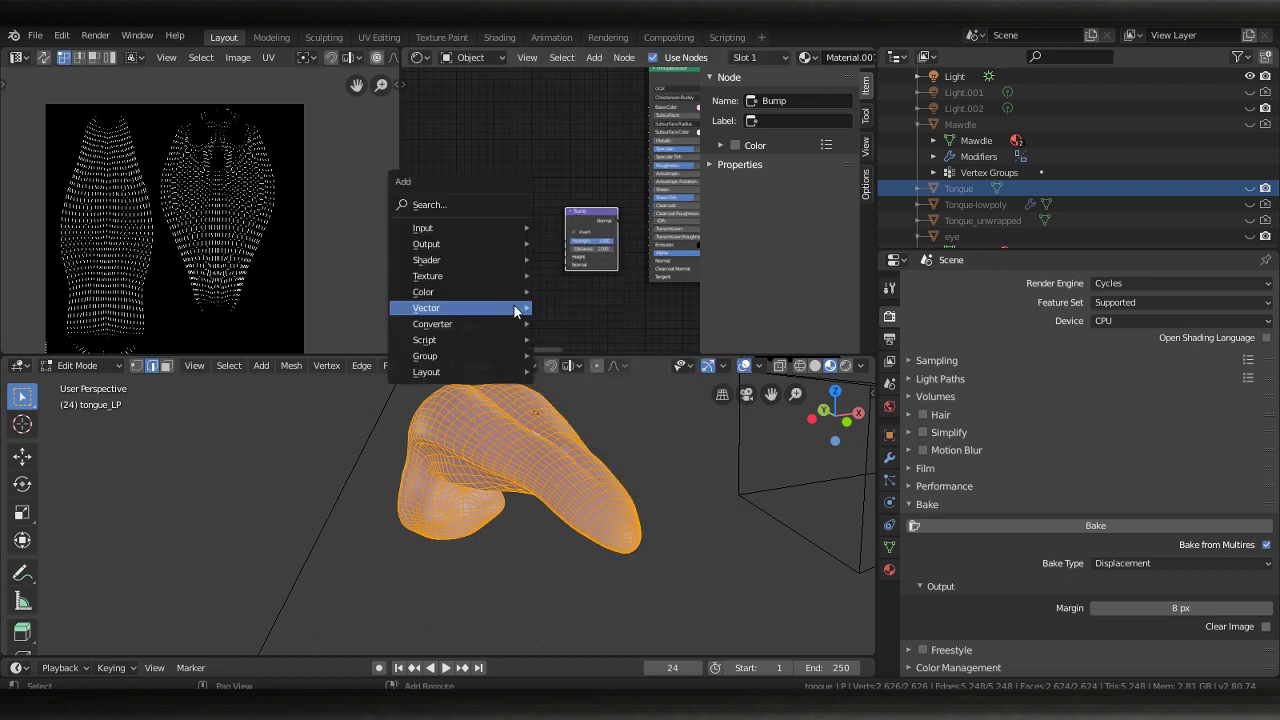
{"action": "mouse_move", "coordinate": [463, 278]}
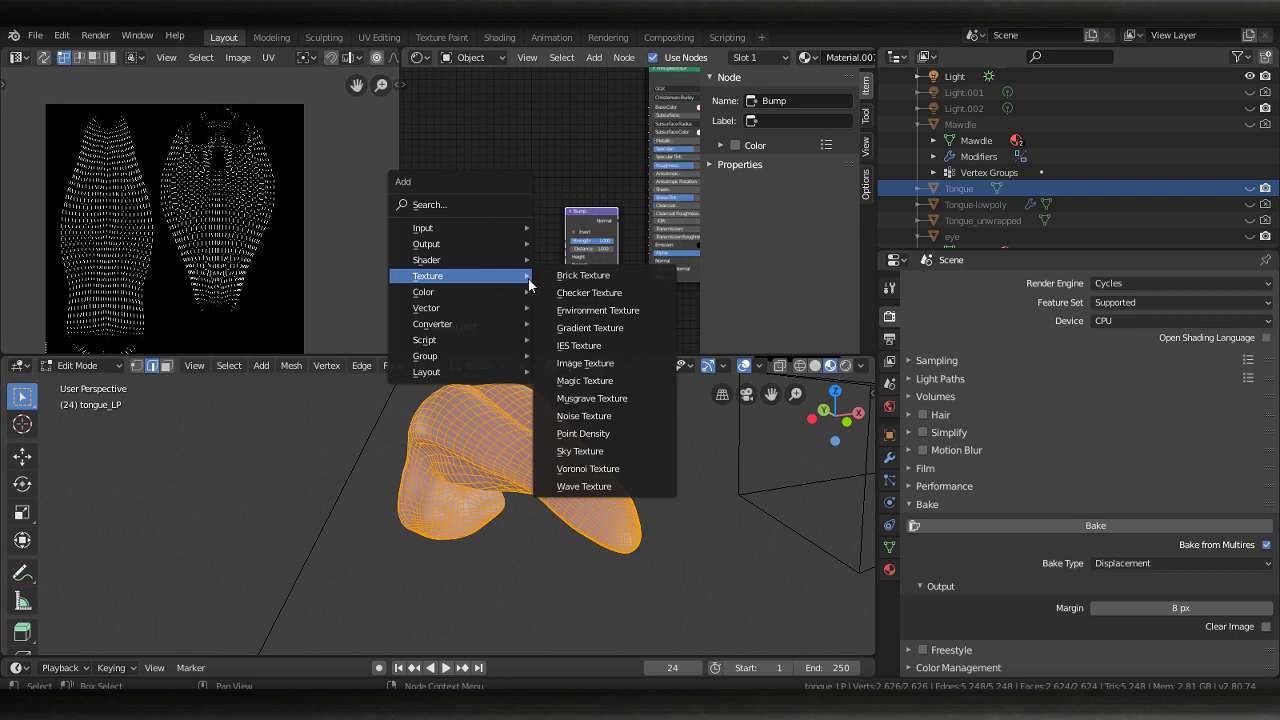
{"action": "left_click", "coordinate": [617, 364]}
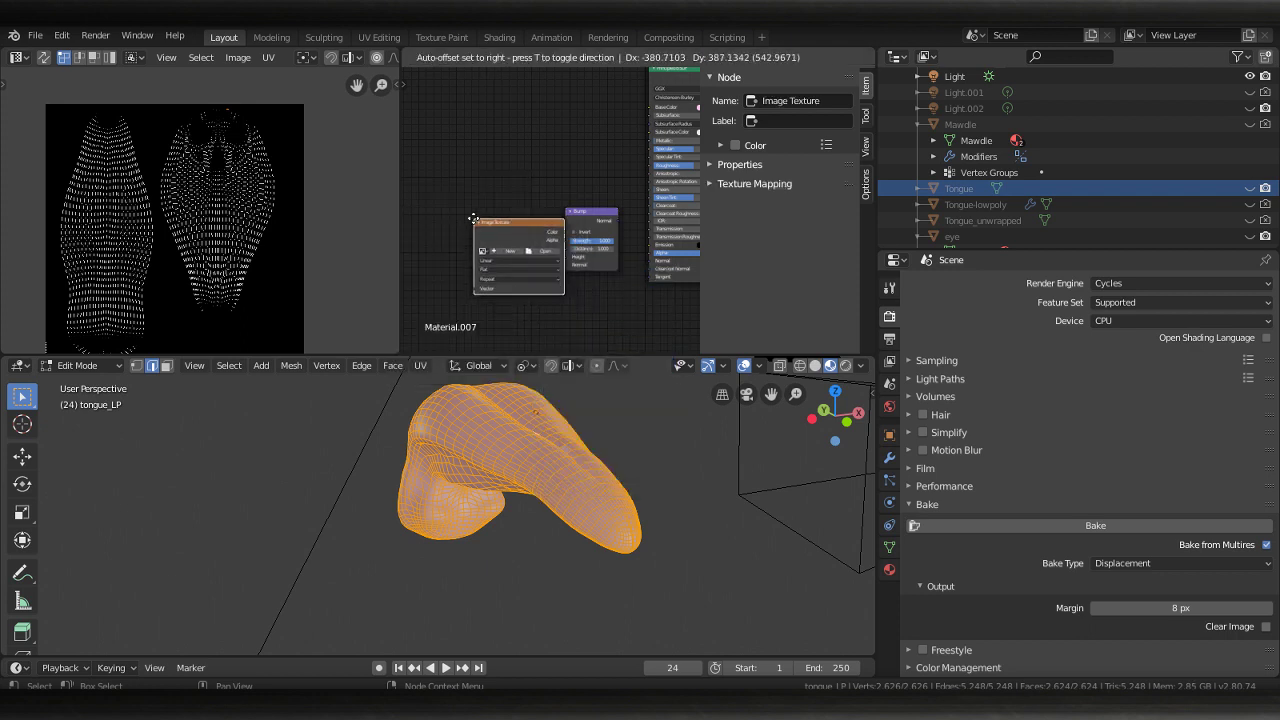
{"action": "left_click", "coordinate": [488, 140]}
{"action": "scroll", "coordinate": [553, 165], "scroll_direction": "up", "scroll_amount": 1}
Connect the Image Texture's Color to the Bump's Height and the Bump's Normal to the Principled BSDF's Normal
{"action": "left_click_drag", "start_coordinate": [554, 168], "coordinate": [608, 273]}
{"action": "middle_click_drag", "start_coordinate": [680, 266], "coordinate": [590, 256]}
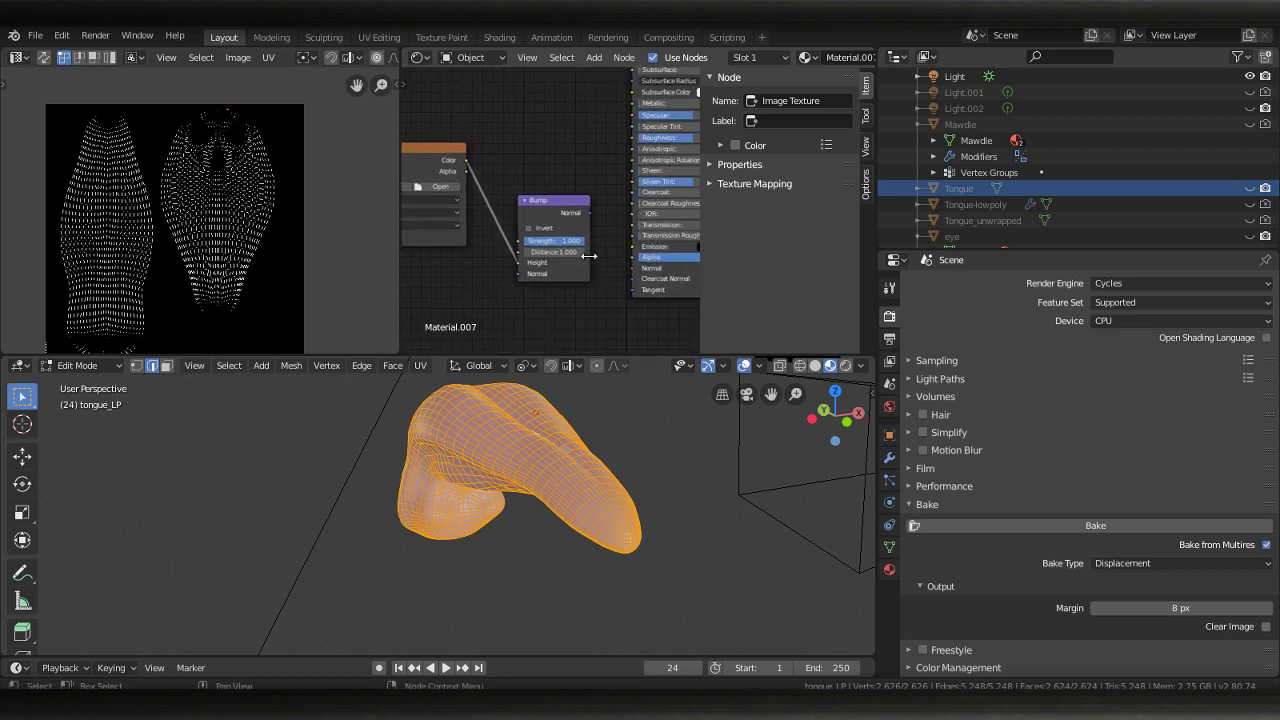
{"action": "left_click_drag", "start_coordinate": [591, 215], "coordinate": [633, 269]}
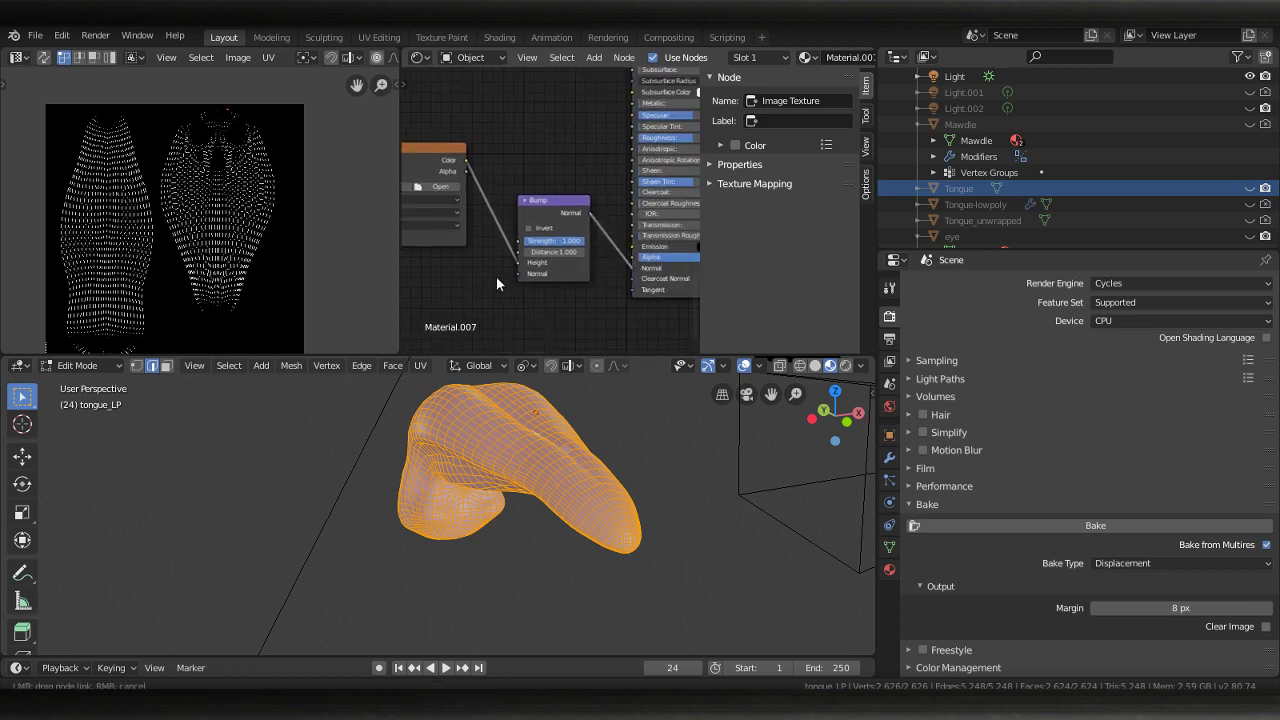
Assign the ton_bump image to the Image Texture node
{"action": "middle_click_drag", "start_coordinate": [496, 276], "coordinate": [590, 297]}
{"action": "left_click", "coordinate": [447, 205]}
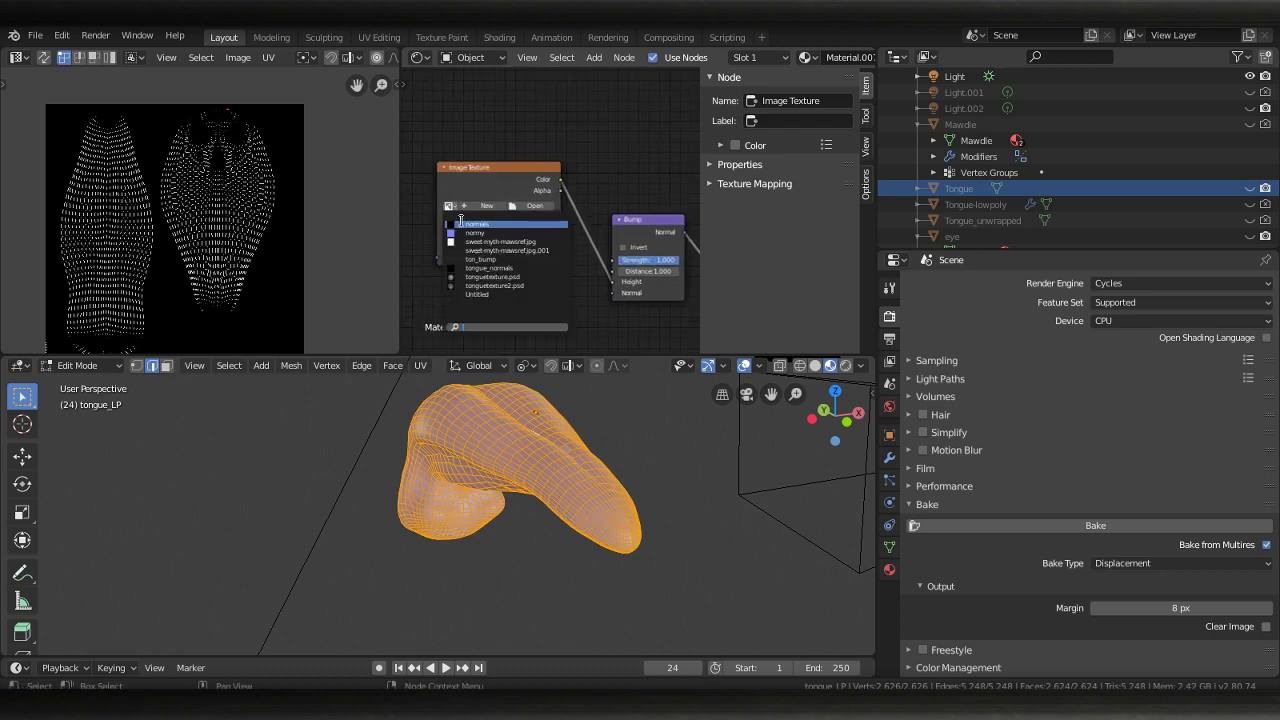
{"action": "left_click", "coordinate": [482, 258]}
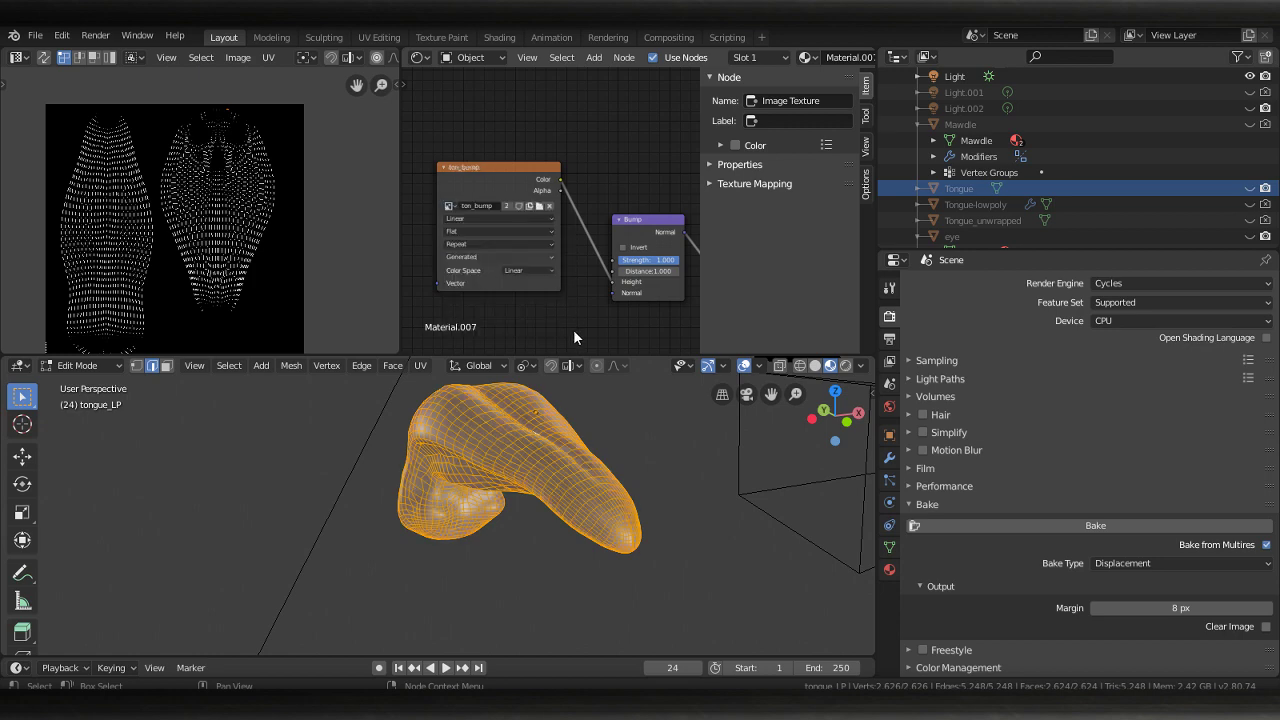
Return tongue_LP to Object Mode and bake its displacement from Multires into the ton_bump image
{"action": "middle_click_drag", "start_coordinate": [580, 450], "coordinate": [614, 460]}
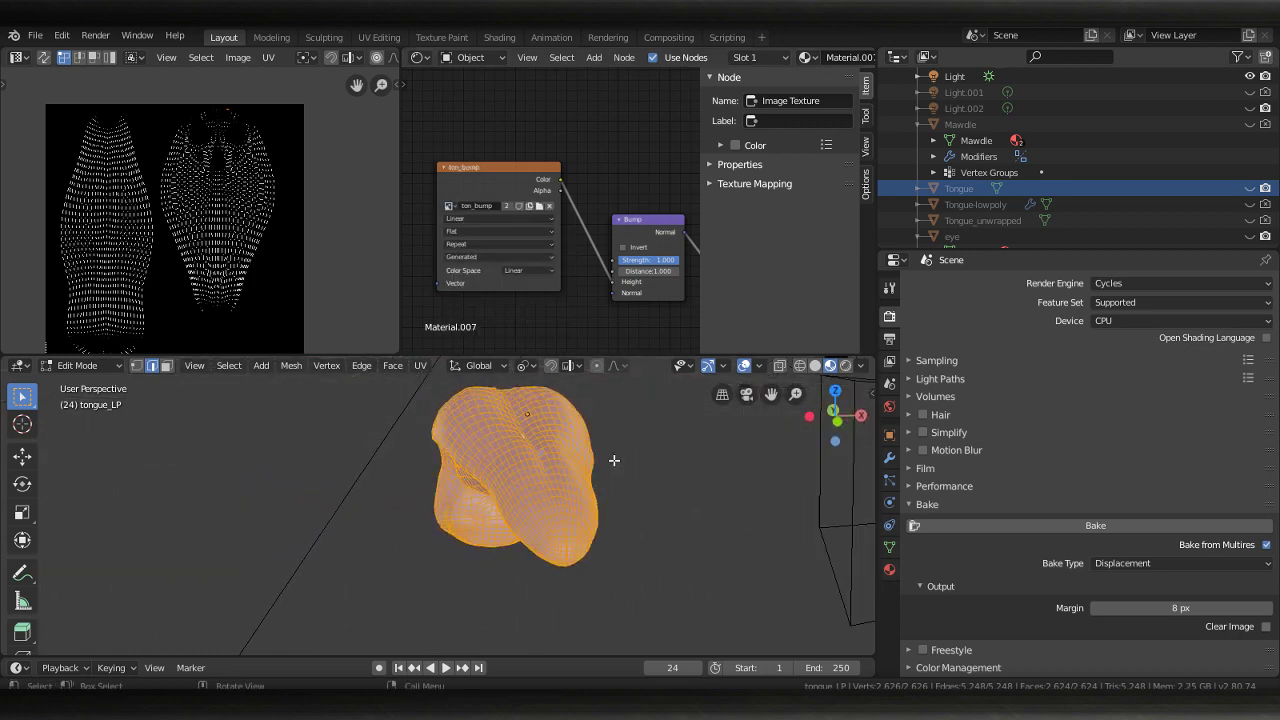
{"action": "mouse_move", "coordinate": [709, 489]}
{"action": "middle_mouse_down"}
{"action": "mouse_move", "coordinate": [600, 526]}
{"action": "mouse_move", "coordinate": [705, 490]}
{"action": "mouse_move", "coordinate": [565, 515]}
{"action": "mouse_move", "coordinate": [720, 505]}
{"action": "middle_mouse_up"}
{"action": "key", "text": "Tab"}
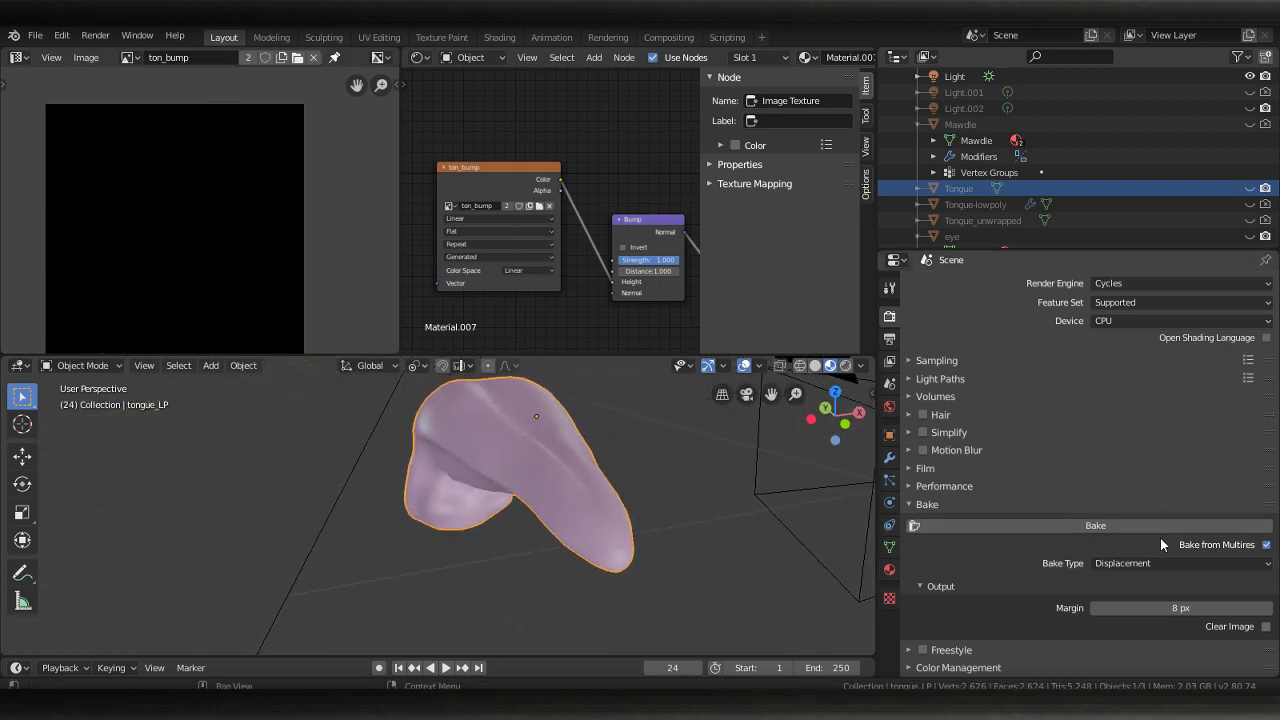
{"action": "left_click", "coordinate": [1161, 542]}
{"action": "left_click", "coordinate": [1205, 561]}
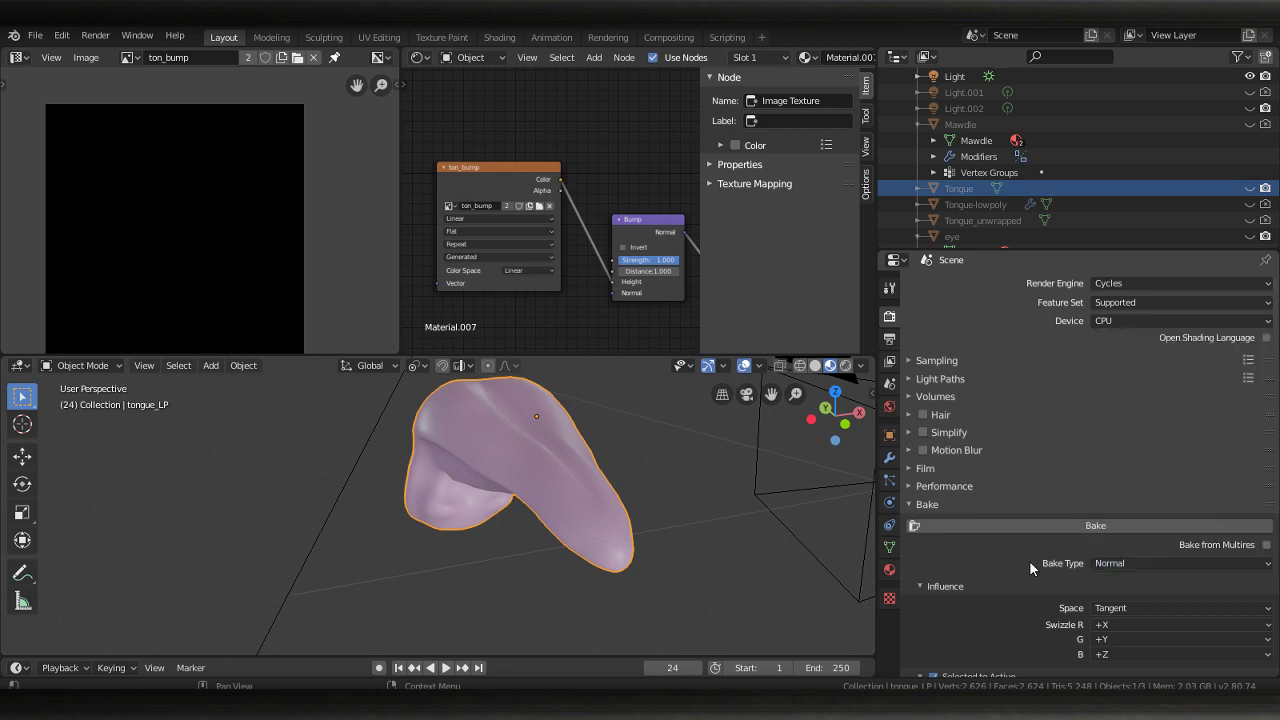
{"action": "left_click", "coordinate": [1204, 543]}
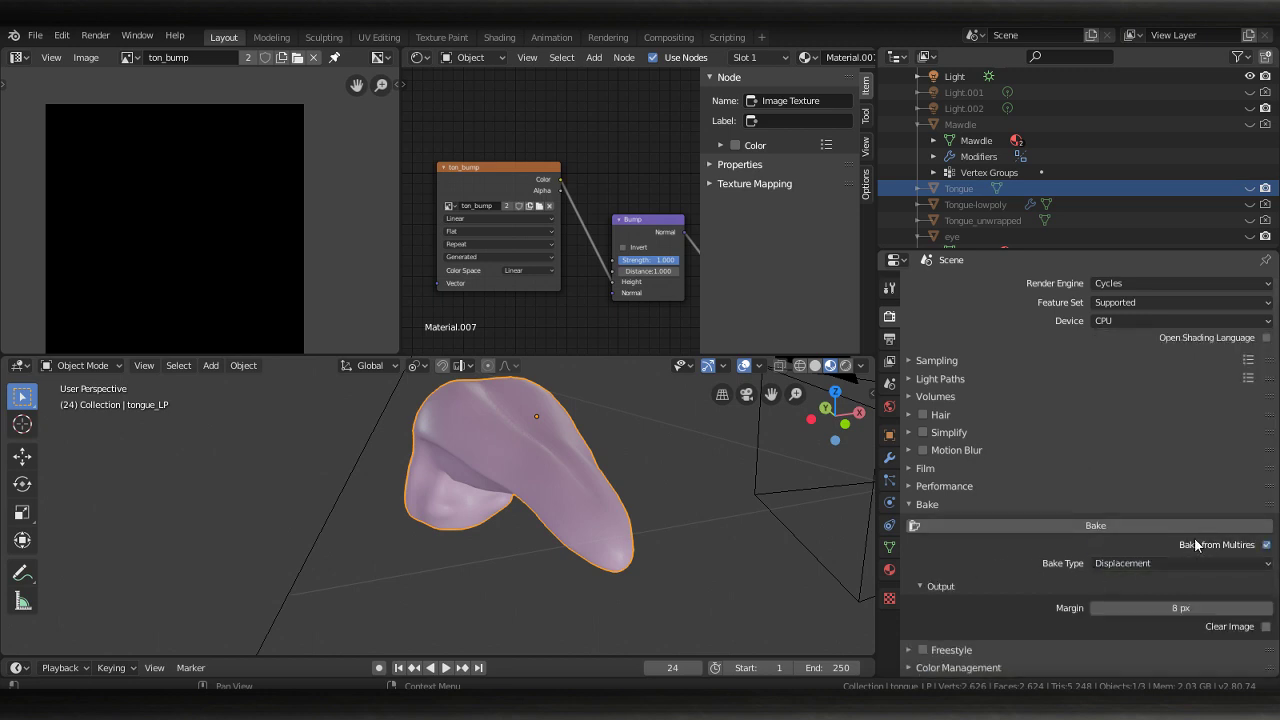
{"action": "left_click", "coordinate": [1119, 527]}
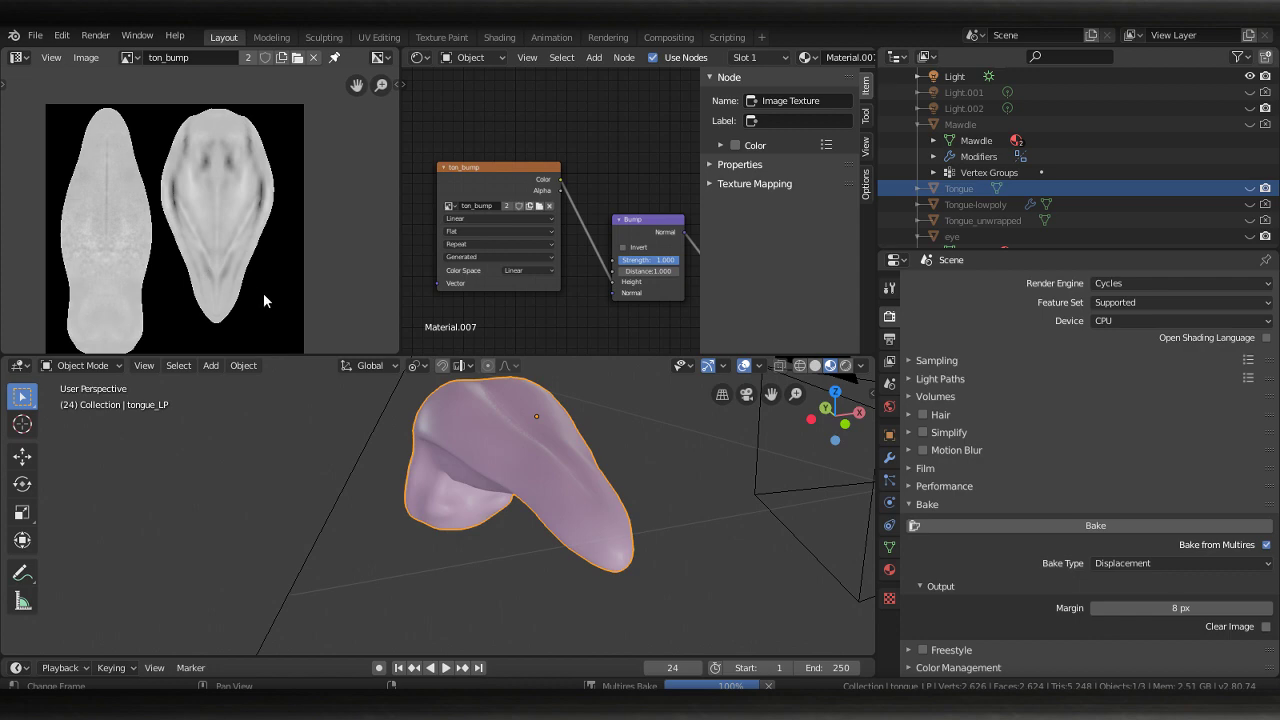
Inspect the baked bump on tongue_LP, unhide the Tongue sculpt and move it along negative X beside tongue_LP for comparison
{"action": "middle_click_drag", "start_coordinate": [560, 480], "coordinate": [521, 477]}
{"action": "scroll", "coordinate": [537, 487], "scroll_direction": "up", "scroll_amount": 5}
{"action": "scroll", "coordinate": [605, 421], "scroll_direction": "down", "scroll_amount": 4}
{"action": "scroll", "coordinate": [1194, 146], "scroll_direction": "up", "scroll_amount": 2}
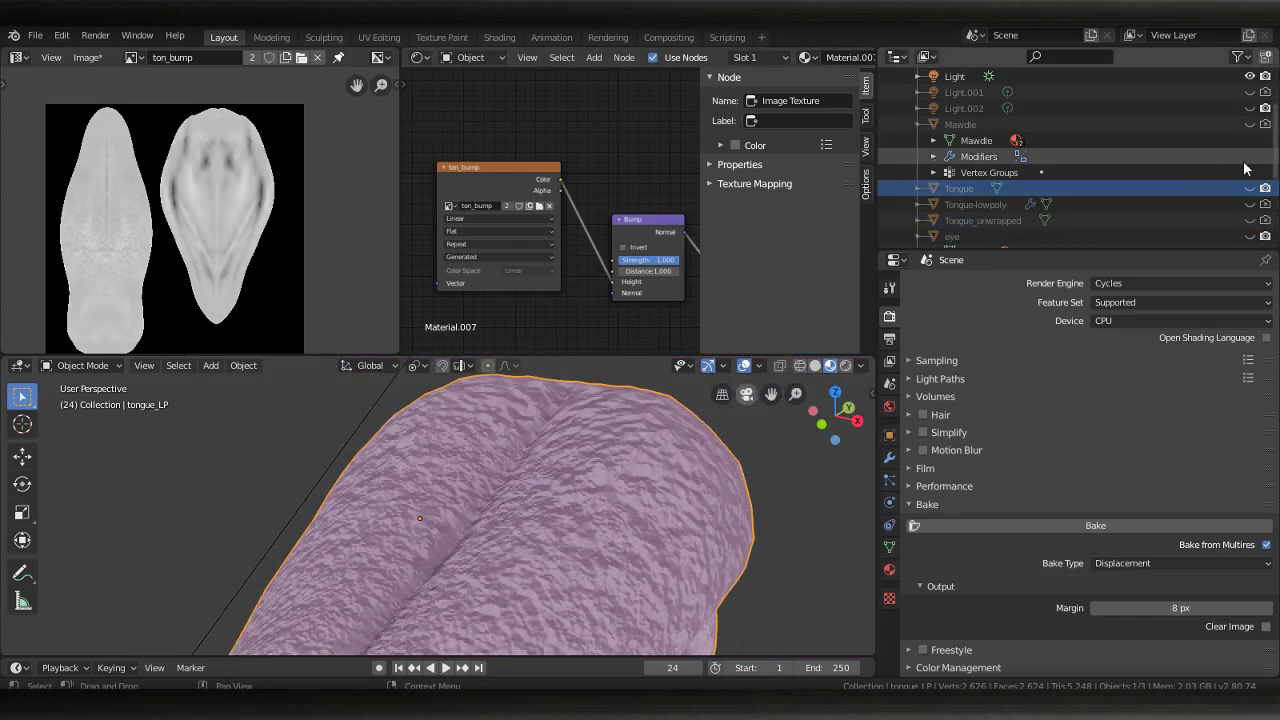
{"action": "scroll", "coordinate": [1199, 143], "scroll_direction": "down", "scroll_amount": 2}
{"action": "left_click", "coordinate": [1250, 188]}
{"action": "scroll", "coordinate": [658, 438], "scroll_direction": "down", "scroll_amount": 2}
{"action": "middle_click_drag", "start_coordinate": [658, 438], "coordinate": [579, 474]}
{"action": "left_click", "coordinate": [546, 461]}
{"action": "key", "text": "g"}
{"action": "key", "text": "x"}
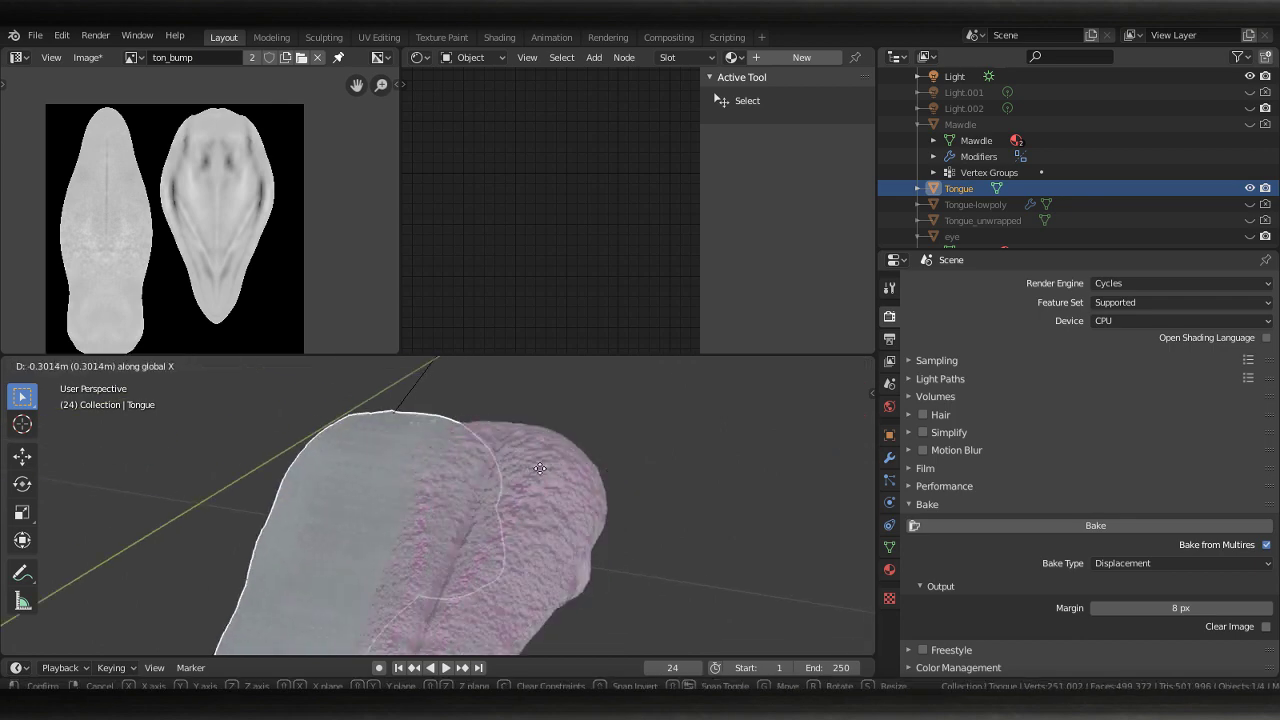
{"action": "left_click", "coordinate": [455, 467]}
Compare tongue_LP with the sculpt and lower its material's Bump strength to about 0.517
{"action": "middle_click_drag", "start_coordinate": [517, 484], "coordinate": [581, 502]}
{"action": "scroll", "coordinate": [532, 486], "scroll_direction": "up", "scroll_amount": 4}
{"action": "left_click", "coordinate": [668, 450]}
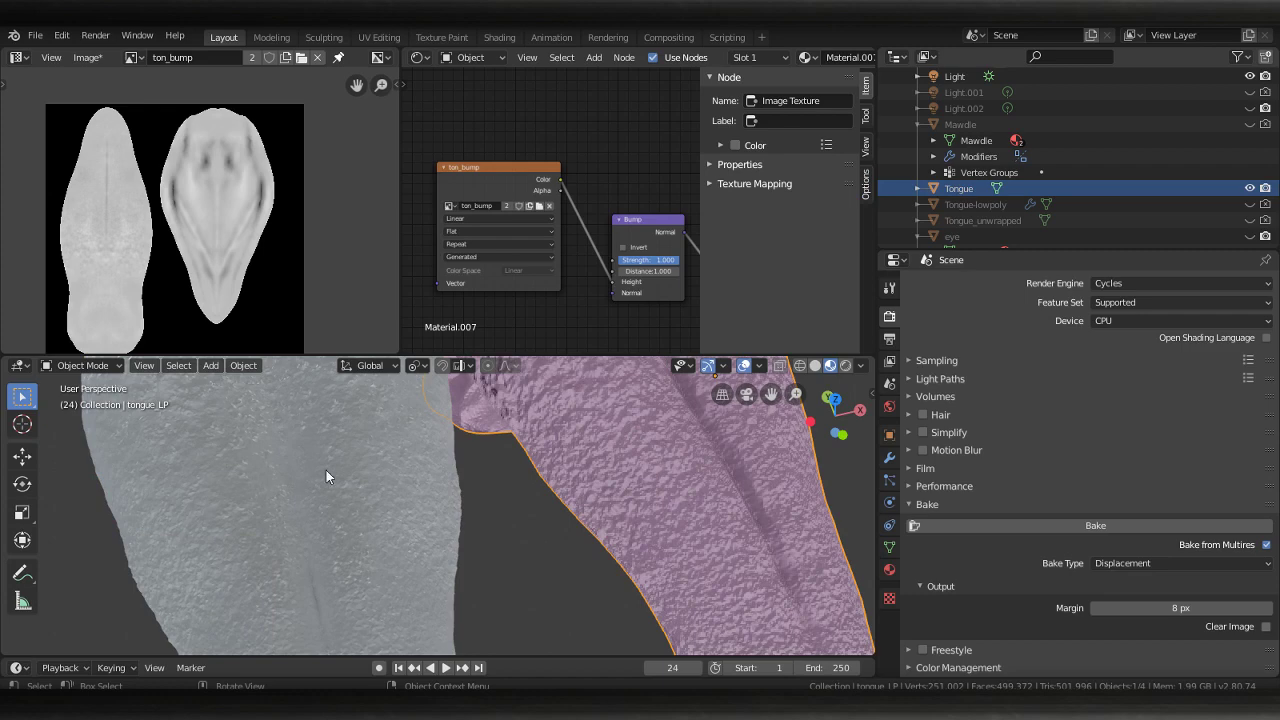
{"action": "middle_click_drag", "start_coordinate": [428, 487], "coordinate": [545, 501]}
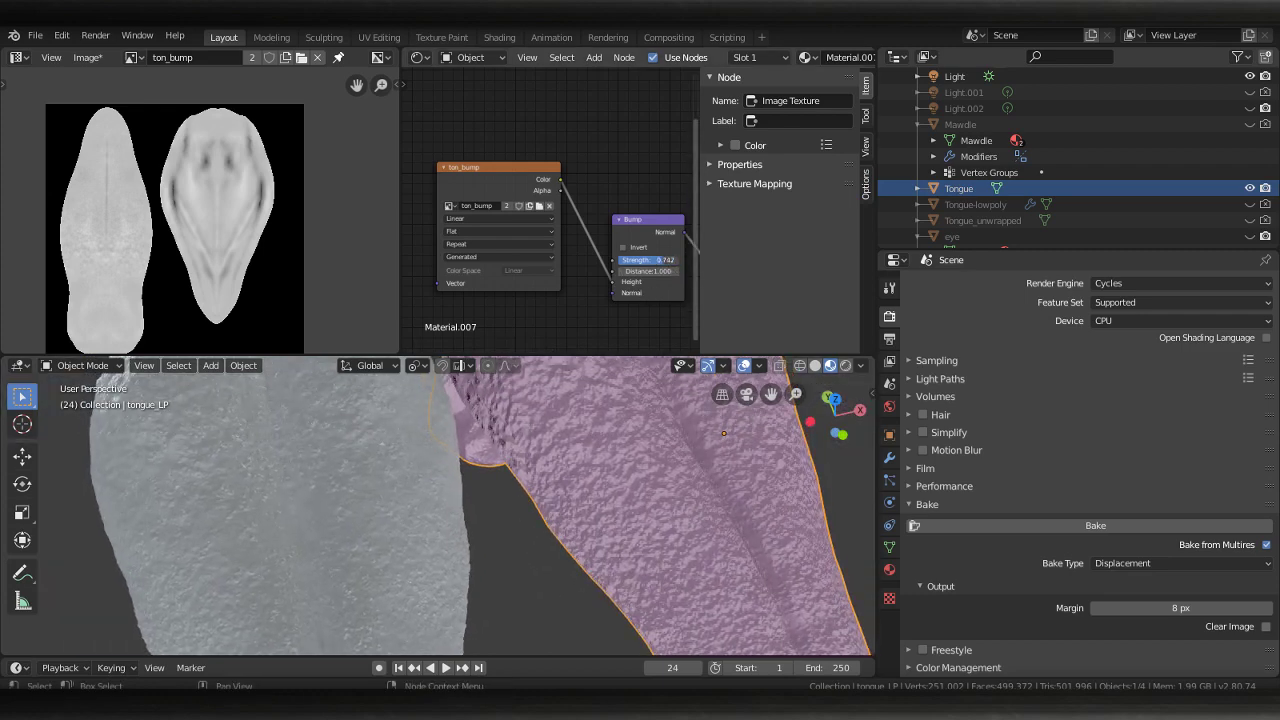
{"action": "left_click_drag", "start_coordinate": [657, 260], "coordinate": [640, 260]}
{"action": "mouse_move", "coordinate": [680, 480]}
{"action": "middle_mouse_down"}
{"action": "mouse_move", "coordinate": [661, 466]}
{"action": "mouse_move", "coordinate": [676, 562]}
{"action": "mouse_move", "coordinate": [646, 530]}
{"action": "mouse_move", "coordinate": [640, 403]}
{"action": "middle_mouse_up"}
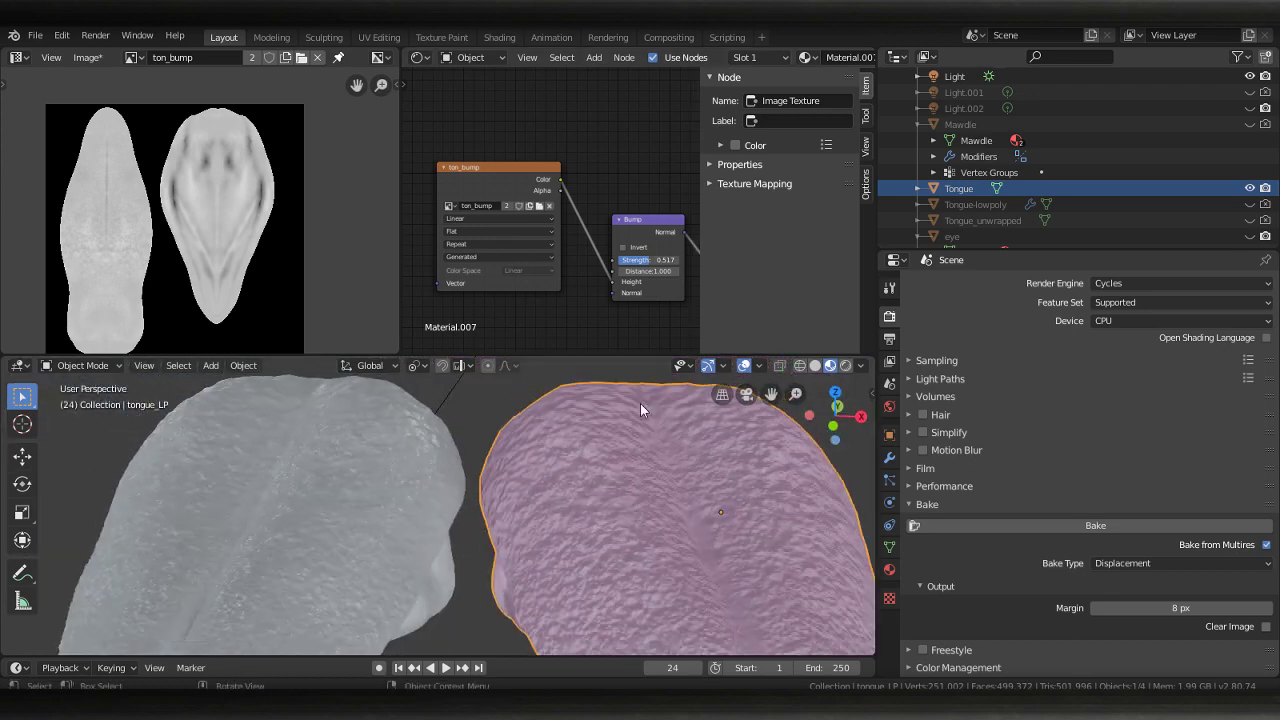
Lower the Bump node's strength to about 0.358 and try distances of 0.1 and 2
{"action": "left_click_drag", "start_coordinate": [651, 260], "coordinate": [626, 260]}
{"action": "double_click", "coordinate": [648, 271]}
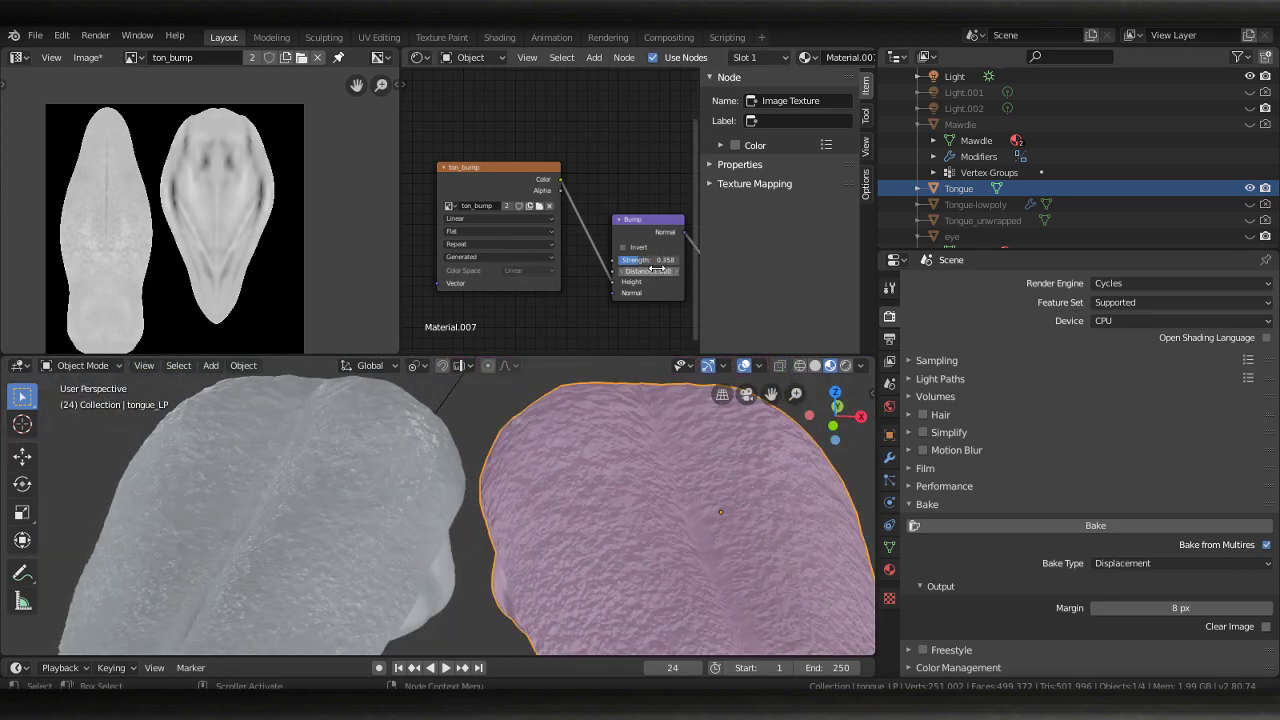
{"action": "type", "text": "0.1"}
{"action": "key", "text": "Return"}
{"action": "double_click", "coordinate": [648, 271]}
{"action": "type", "text": "2"}
{"action": "key", "text": "Return"}
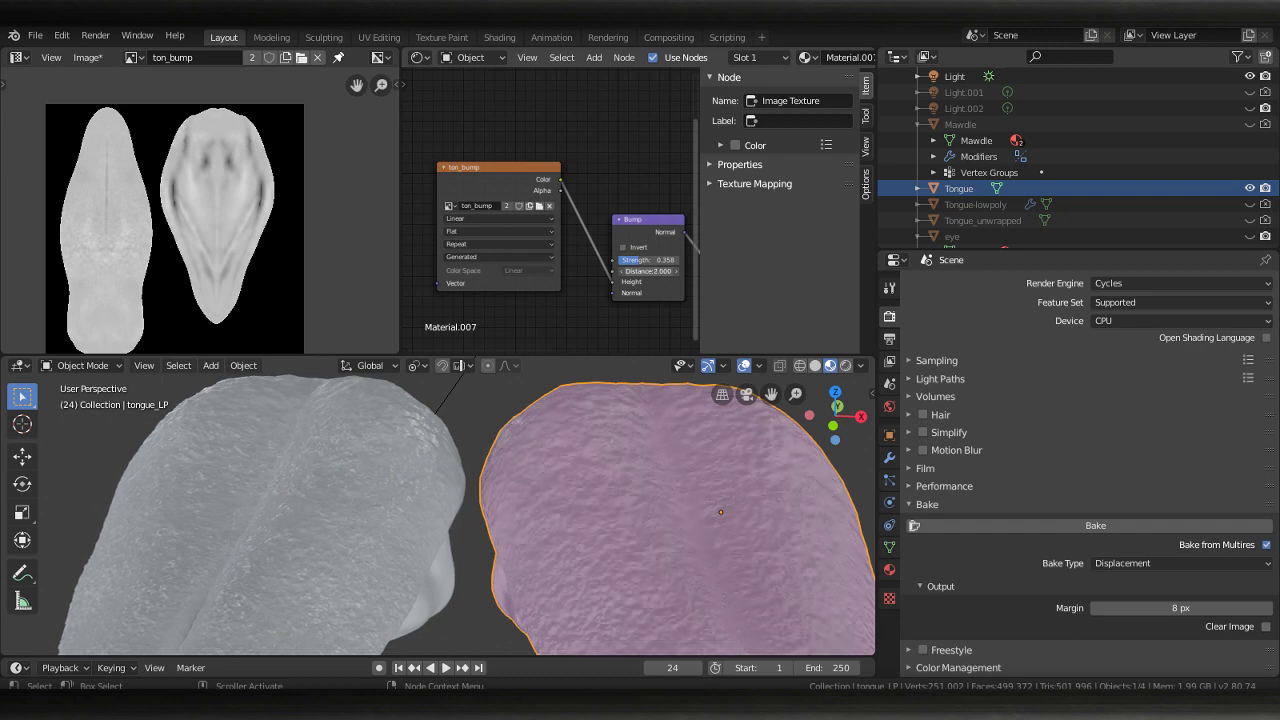
Undo the Bump distance changes back to 1.000 and set the node's strength to 0.200
{"action": "double_click", "coordinate": [648, 271]}
{"action": "type", "text": "6.6"}
{"action": "key", "text": "Escape"}
{"action": "key", "text": "ctrl+z"}
{"action": "key", "text": "ctrl+z"}
{"action": "key", "text": "ctrl+z"}
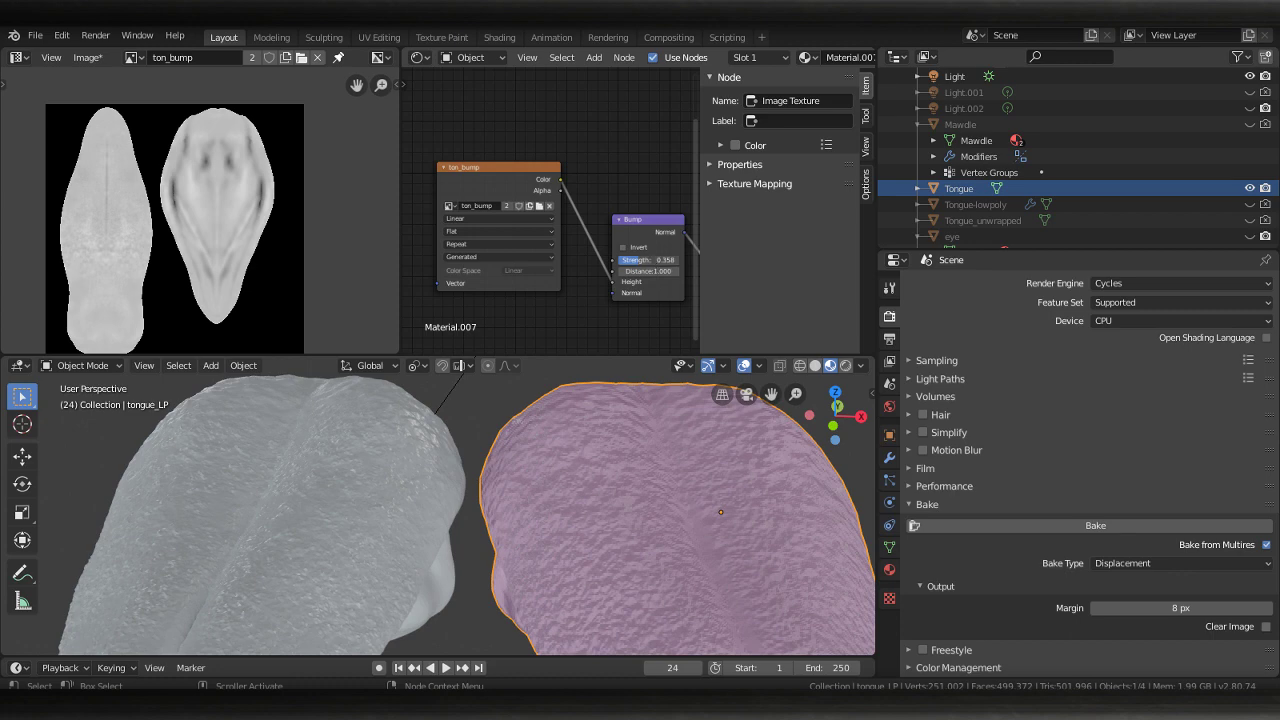
{"action": "key", "text": "ctrl+z"}
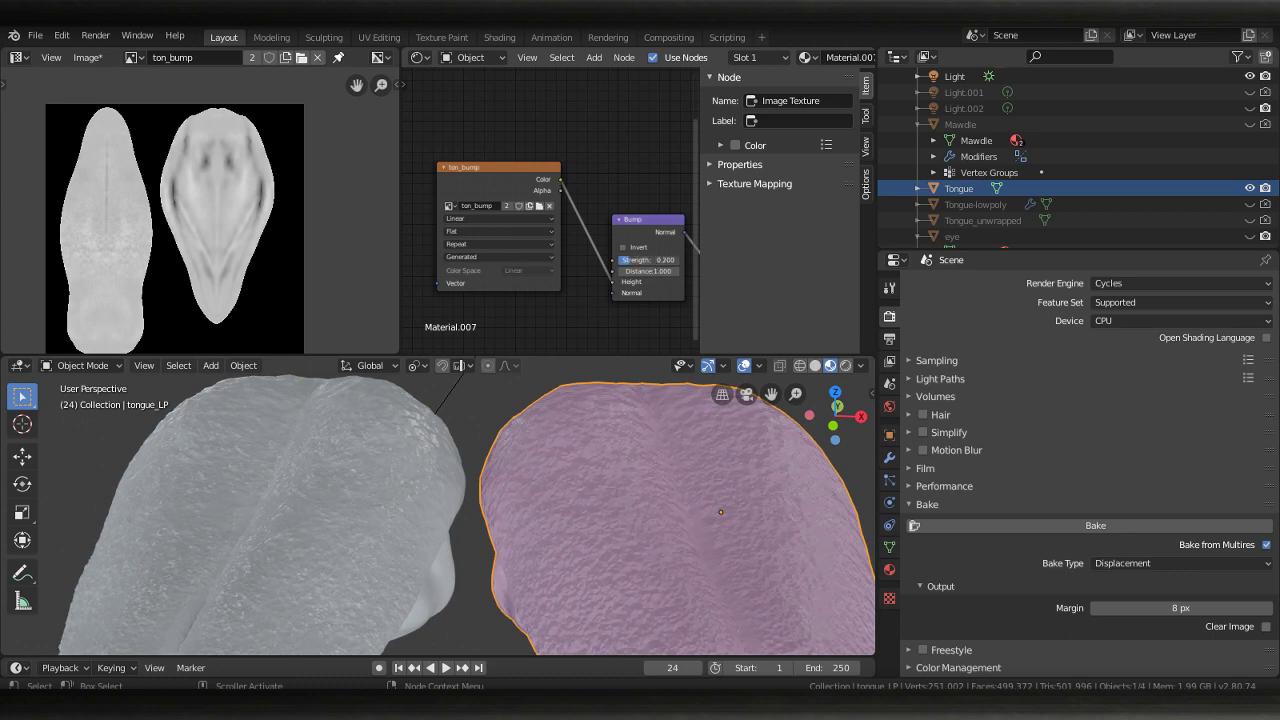
Compare tongue_LP's bump detail with the sculpt from several angles and show tongue_LP's Multires modifier settings
{"action": "scroll", "coordinate": [626, 477], "scroll_direction": "down", "scroll_amount": 4}
{"action": "middle_click_drag", "start_coordinate": [633, 573], "coordinate": [403, 534]}
{"action": "scroll", "coordinate": [680, 523], "scroll_direction": "up", "scroll_amount": 4}
{"action": "left_click", "coordinate": [889, 460]}
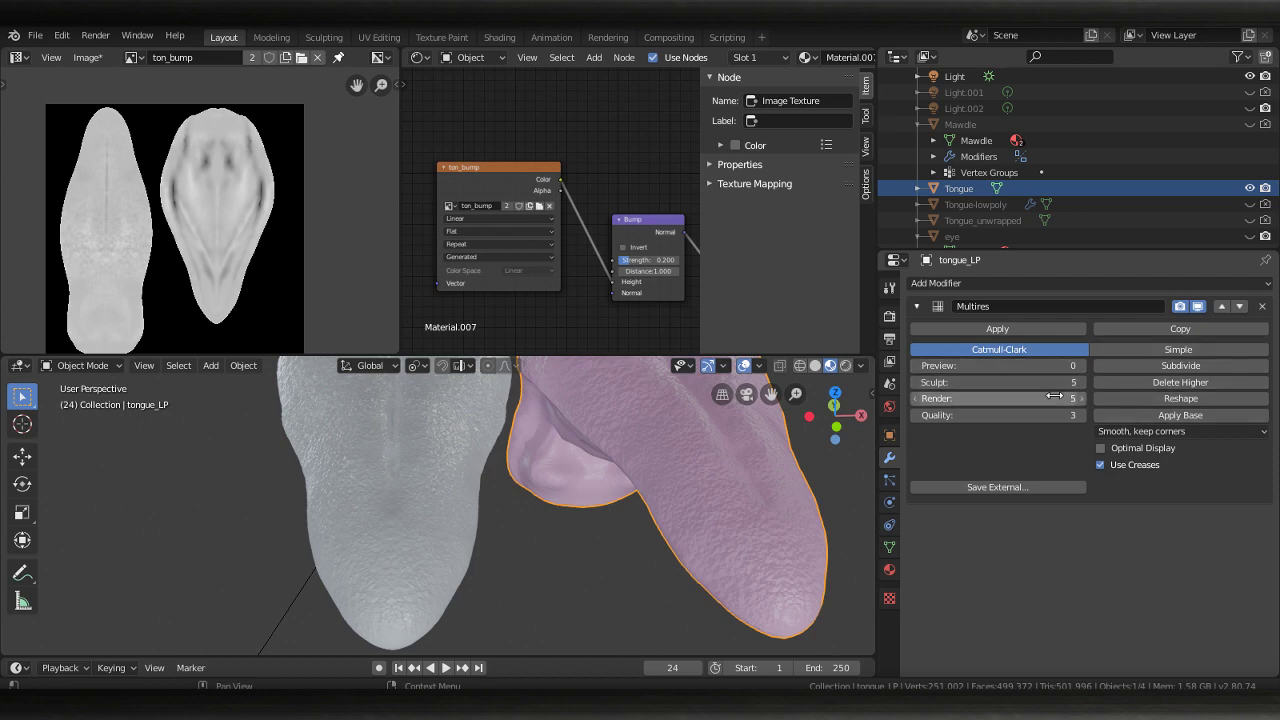
{"action": "scroll", "coordinate": [618, 545], "scroll_direction": "up", "scroll_amount": 4}
{"action": "middle_click_drag", "start_coordinate": [394, 558], "coordinate": [457, 578]}
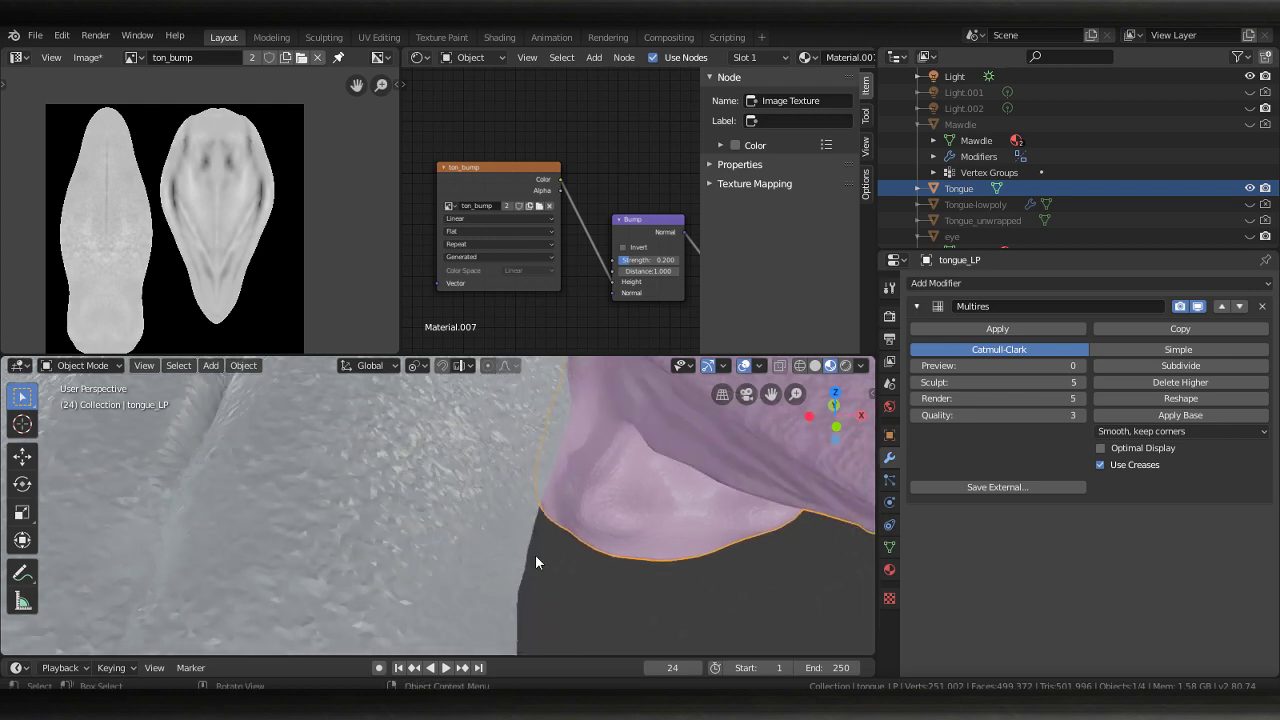
{"action": "middle_click_drag", "start_coordinate": [535, 554], "coordinate": [432, 566]}
{"action": "middle_click_drag", "start_coordinate": [554, 578], "coordinate": [390, 520]}
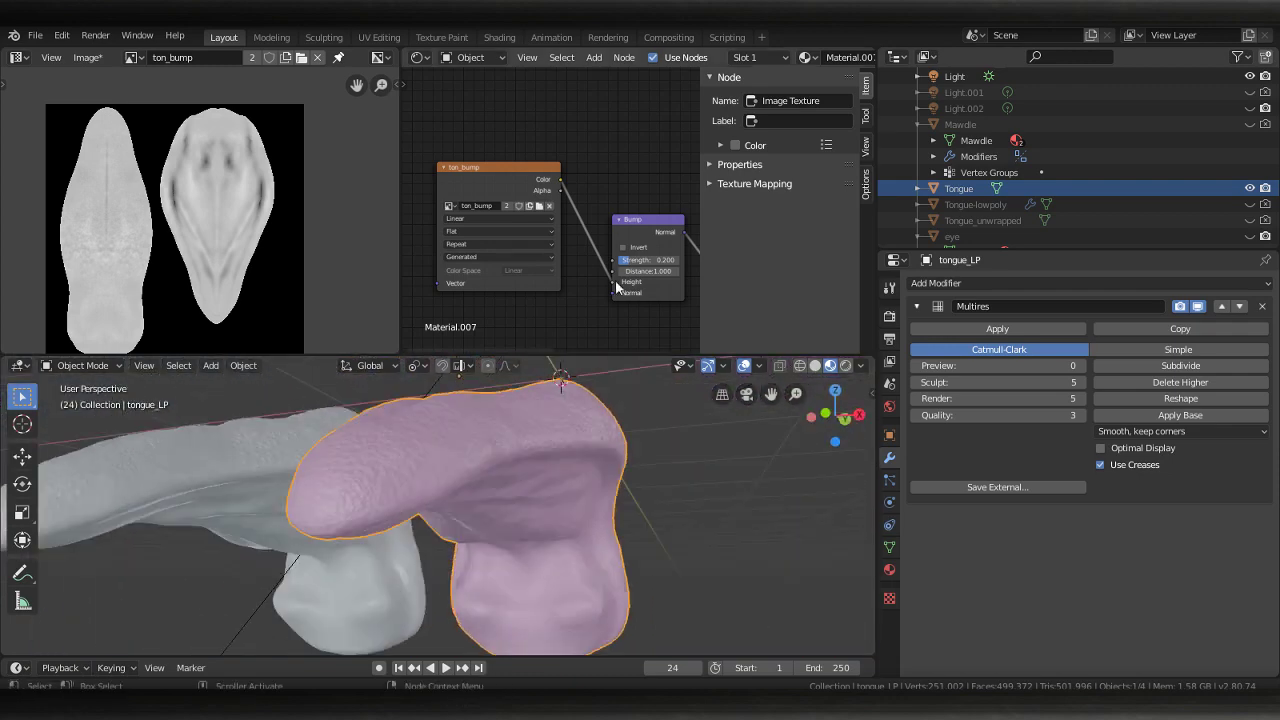
Raise the Clearcoat of tongue_LP's Principled BSDF to about 0.827 and check its highlights up close
{"action": "middle_click_drag", "start_coordinate": [680, 175], "coordinate": [463, 301]}
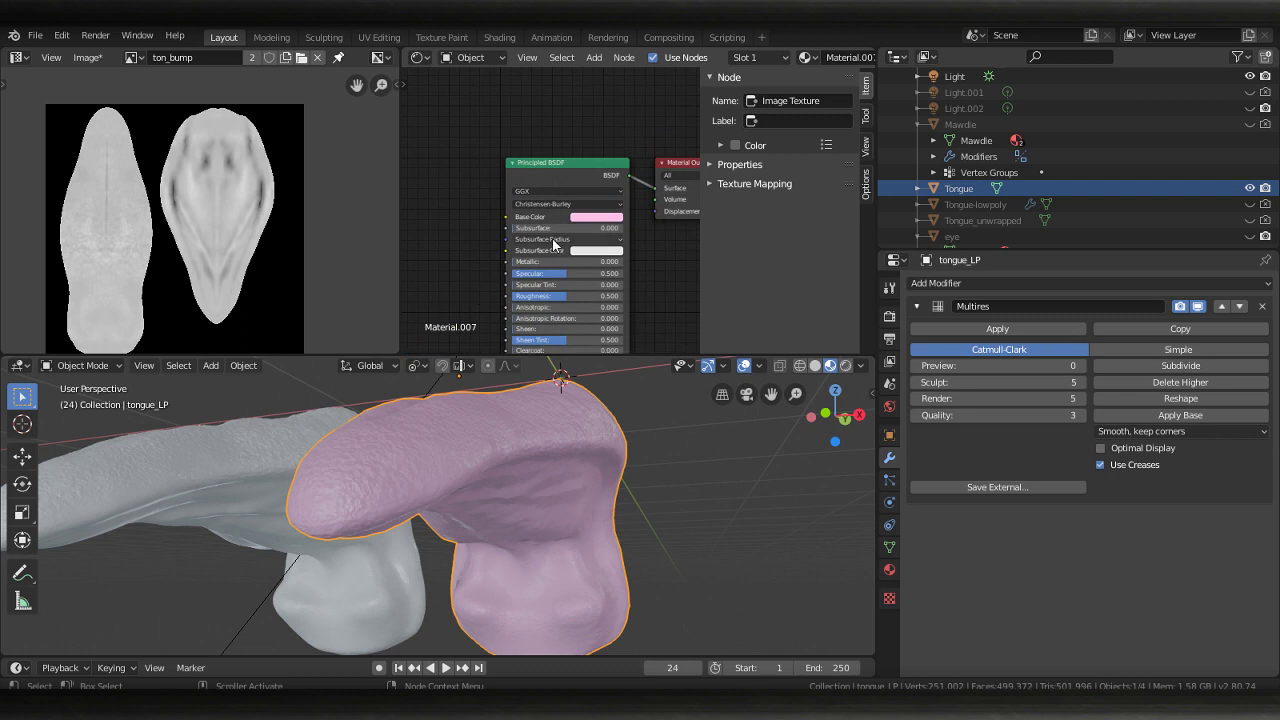
{"action": "left_click", "coordinate": [546, 262]}
{"action": "key", "text": "Escape"}
{"action": "scroll", "coordinate": [585, 333], "scroll_direction": "down", "scroll_amount": 1}
{"action": "middle_click_drag", "start_coordinate": [585, 333], "coordinate": [581, 266]}
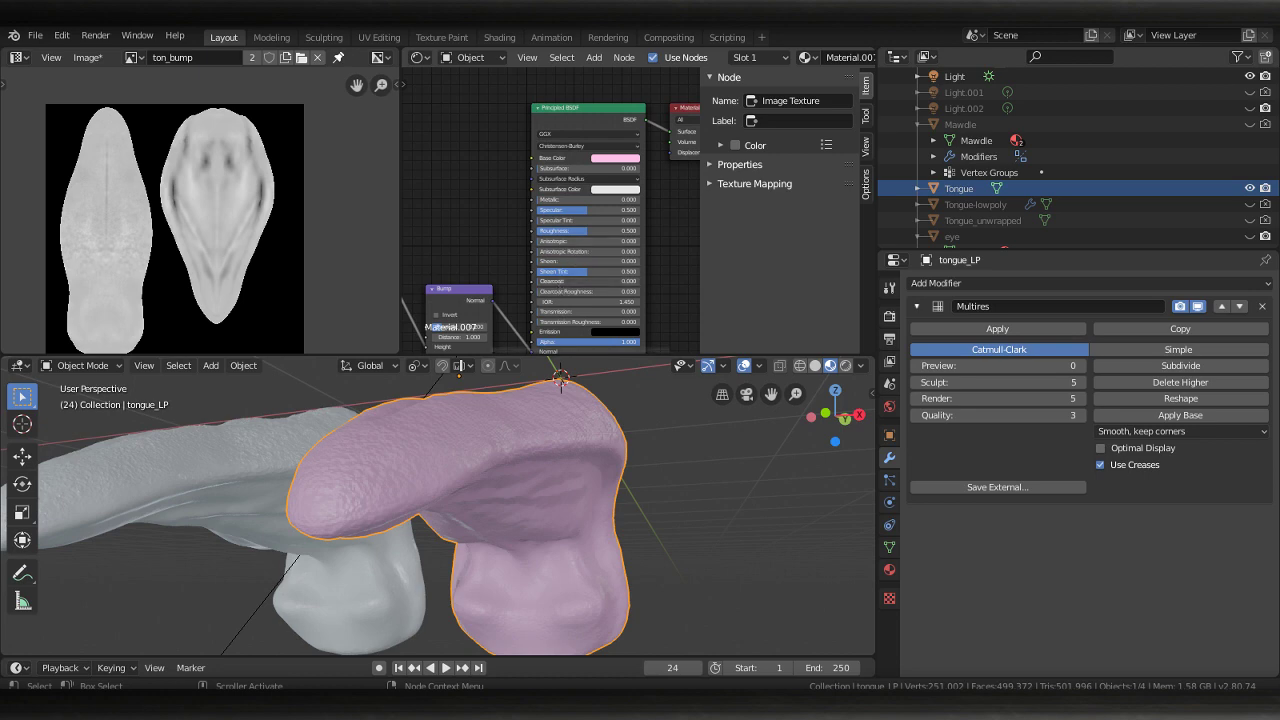
{"action": "left_click_drag", "start_coordinate": [557, 282], "coordinate": [604, 282]}
{"action": "middle_click_drag", "start_coordinate": [679, 394], "coordinate": [735, 470]}
{"action": "scroll", "coordinate": [700, 475], "scroll_direction": "up", "scroll_amount": 4}
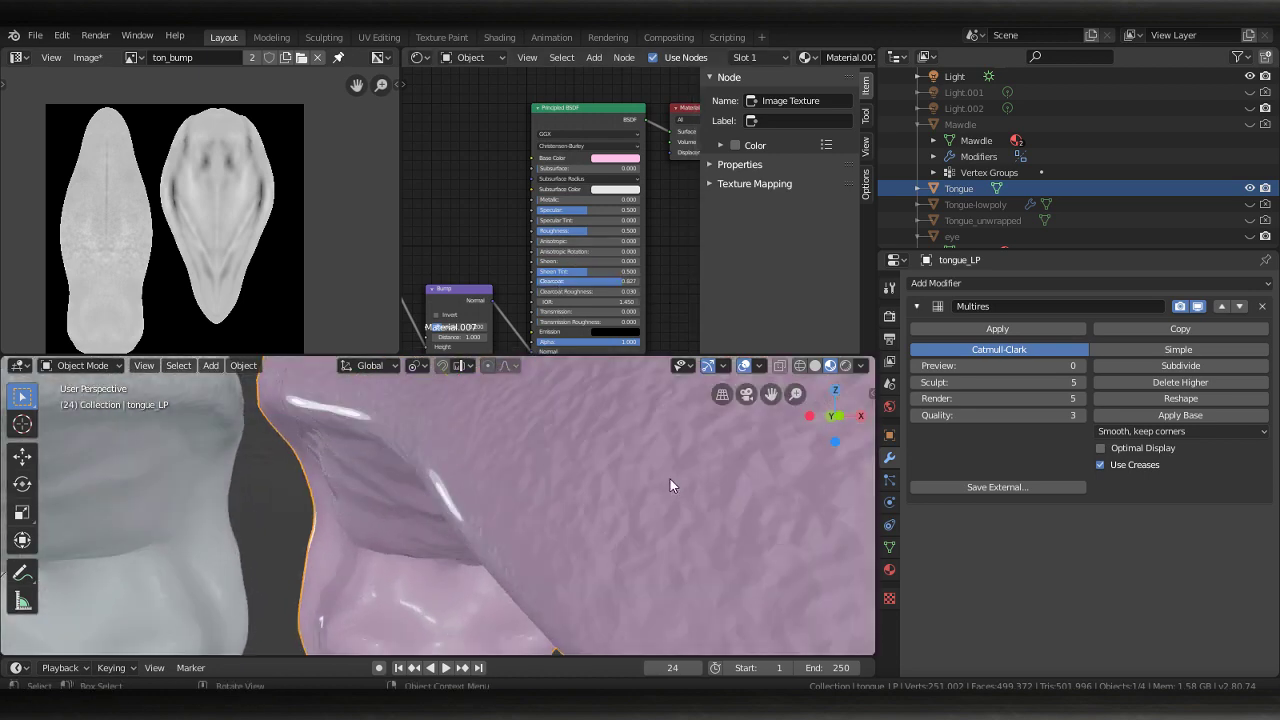
{"action": "scroll", "coordinate": [600, 520], "scroll_direction": "down", "scroll_amount": 2}
{"action": "scroll", "coordinate": [591, 539], "scroll_direction": "down", "scroll_amount": 2}
Switch the 3D viewport to Rendered shading and bring the Principled BSDF's Clearcoat back to 0
{"action": "key", "text": "z"}
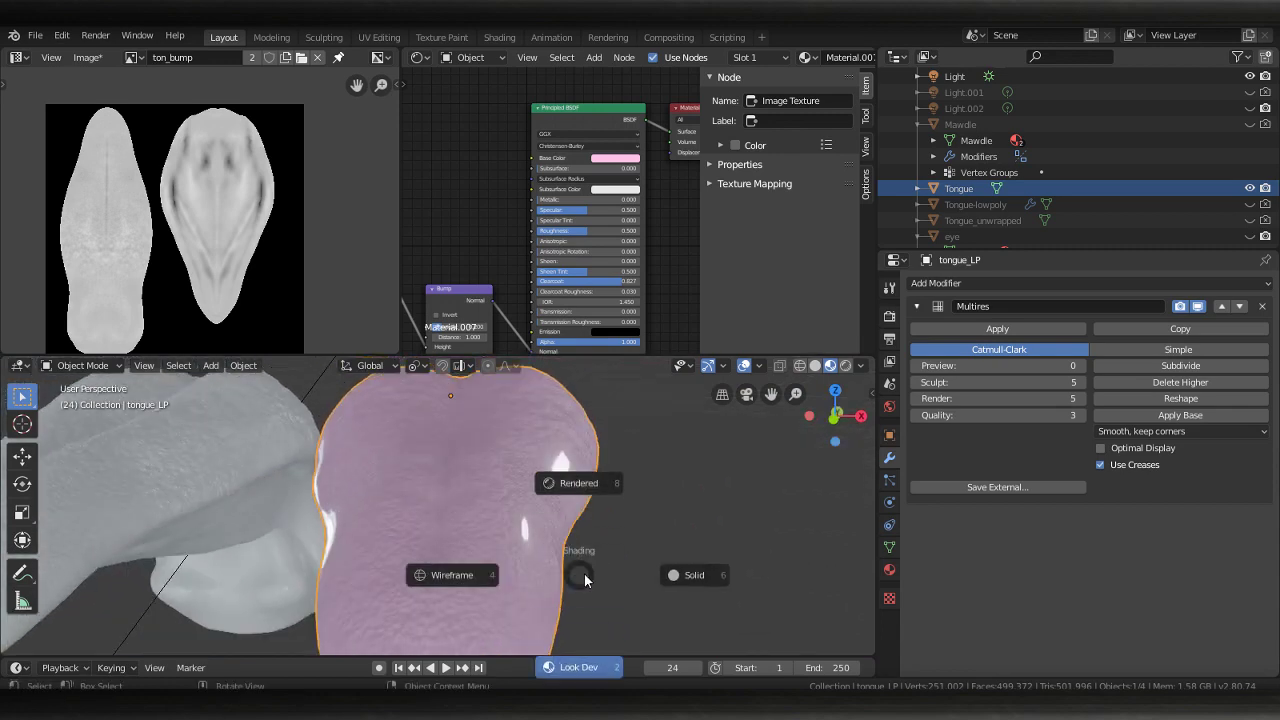
{"action": "left_click", "coordinate": [606, 483]}
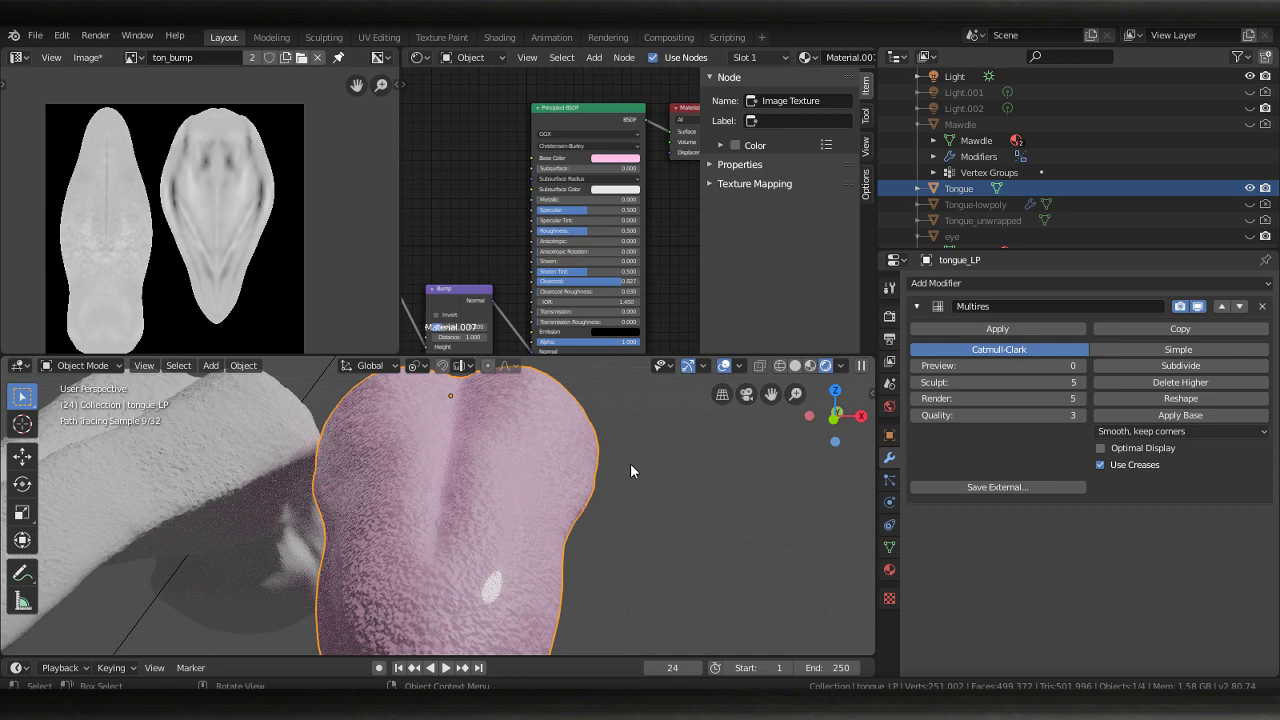
{"action": "left_click_drag", "start_coordinate": [585, 281], "coordinate": [630, 281]}
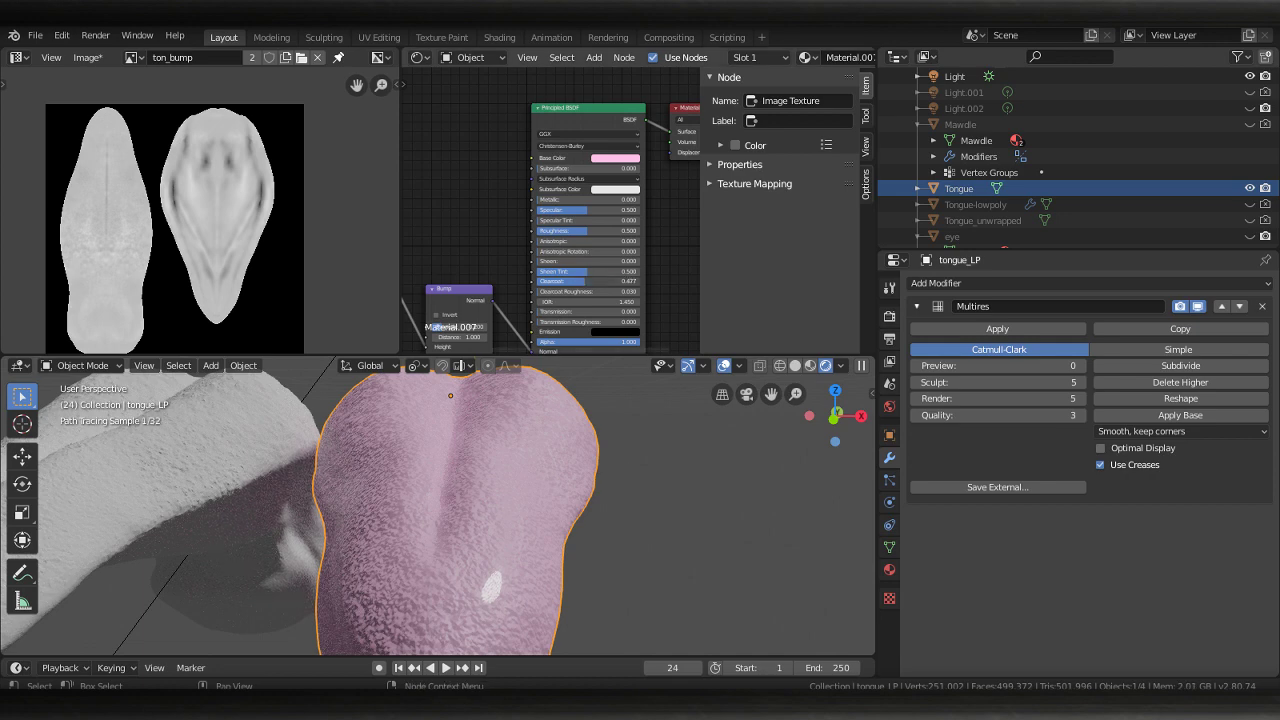
{"action": "middle_click_drag", "start_coordinate": [460, 550], "coordinate": [562, 544]}
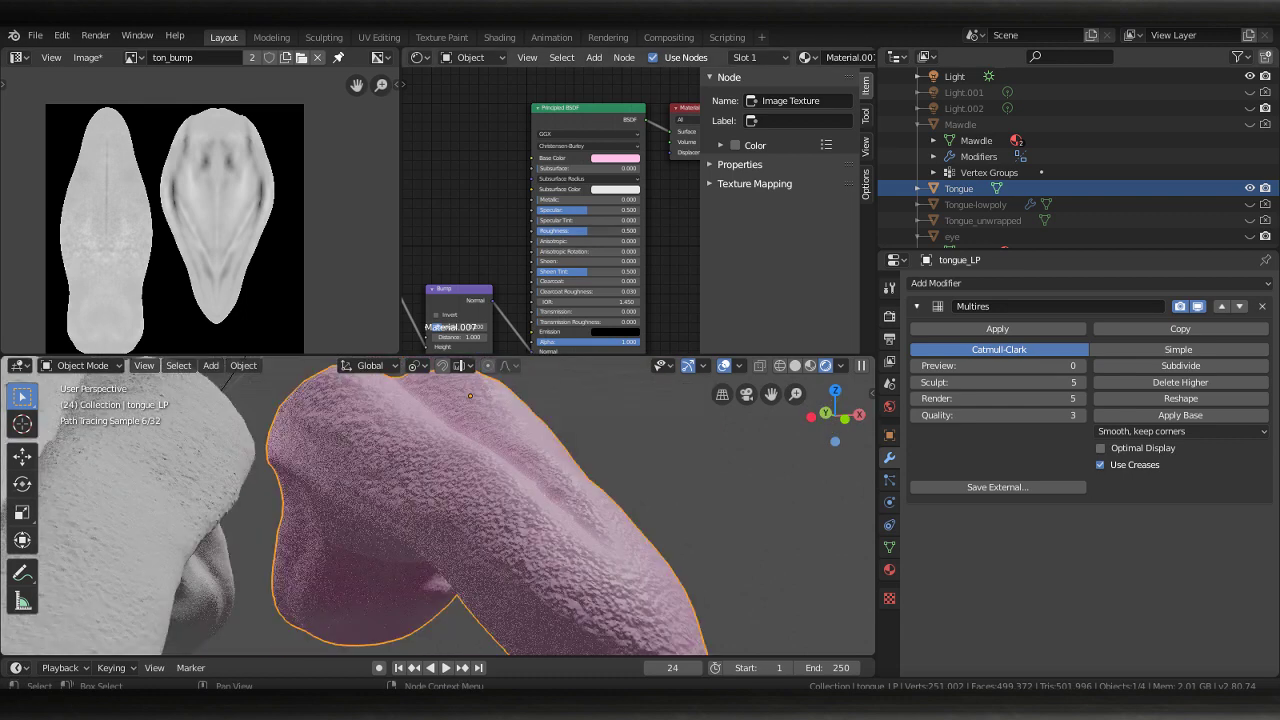
Lower the Principled BSDF's Roughness to about 0.109 and inspect the rendered tongue_LP beside the sculpt from several angles
{"action": "left_click_drag", "start_coordinate": [588, 231], "coordinate": [555, 231]}
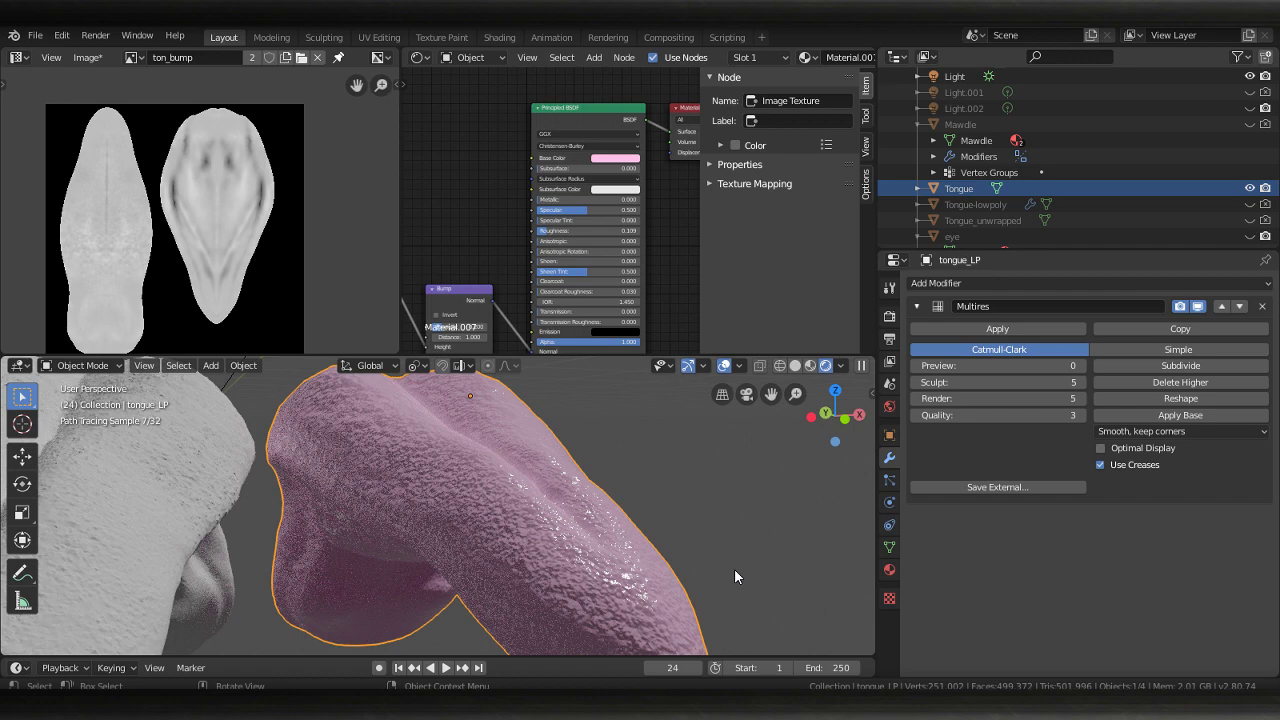
{"action": "mouse_move", "coordinate": [734, 576]}
{"action": "middle_mouse_down"}
{"action": "mouse_move", "coordinate": [377, 559]}
{"action": "mouse_move", "coordinate": [422, 566]}
{"action": "middle_mouse_up"}
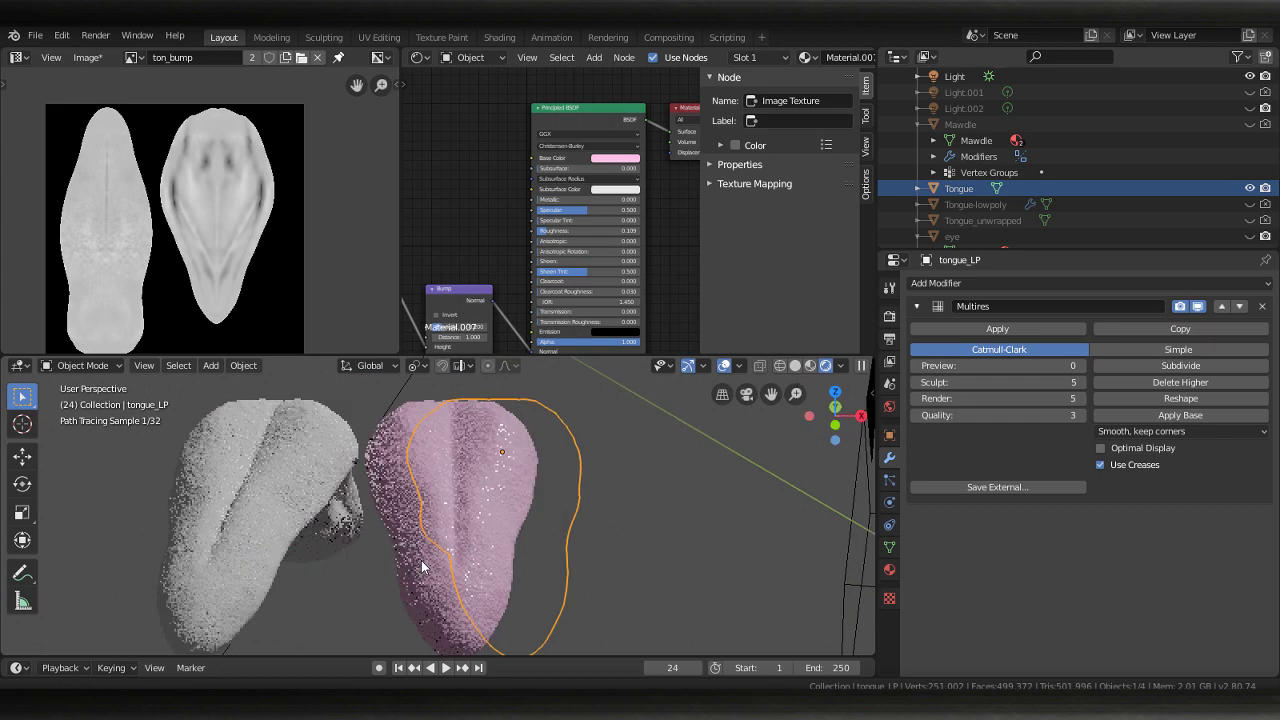
{"action": "middle_click_drag", "start_coordinate": [422, 566], "coordinate": [472, 579]}
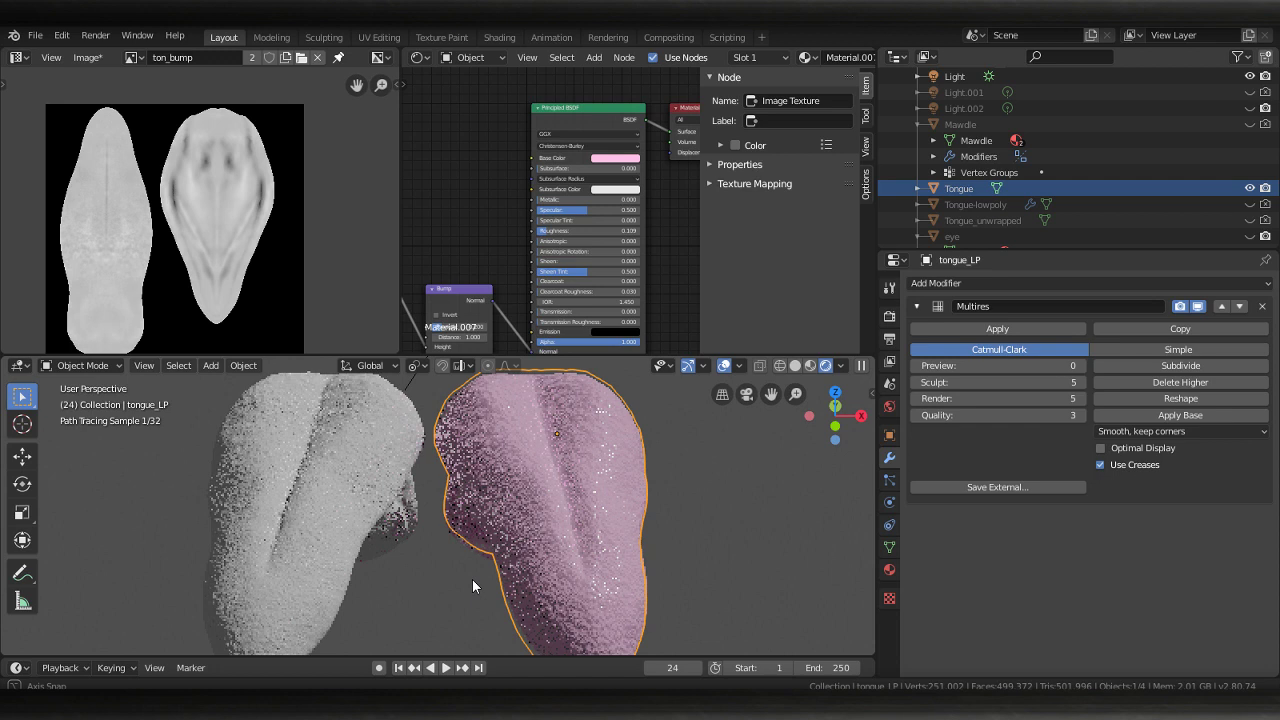
{"action": "middle_click_drag", "start_coordinate": [472, 579], "coordinate": [431, 464]}
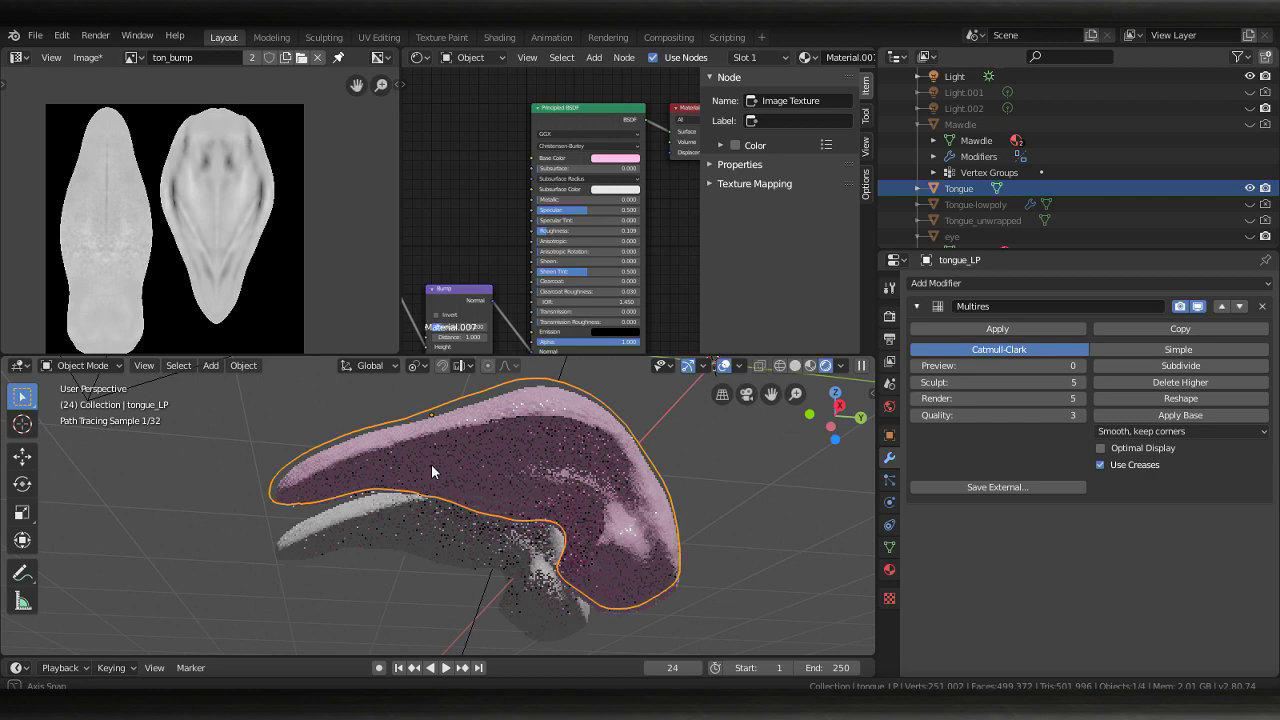
{"action": "middle_click_drag", "start_coordinate": [431, 464], "coordinate": [629, 546]}
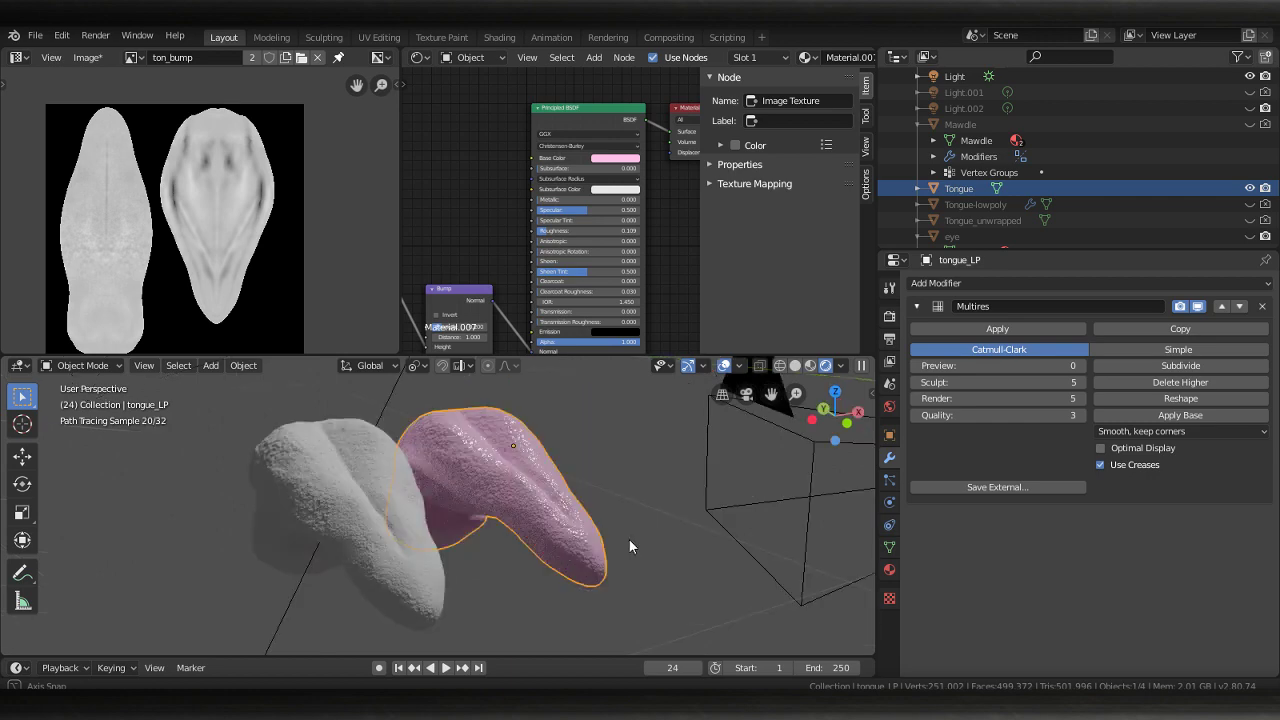